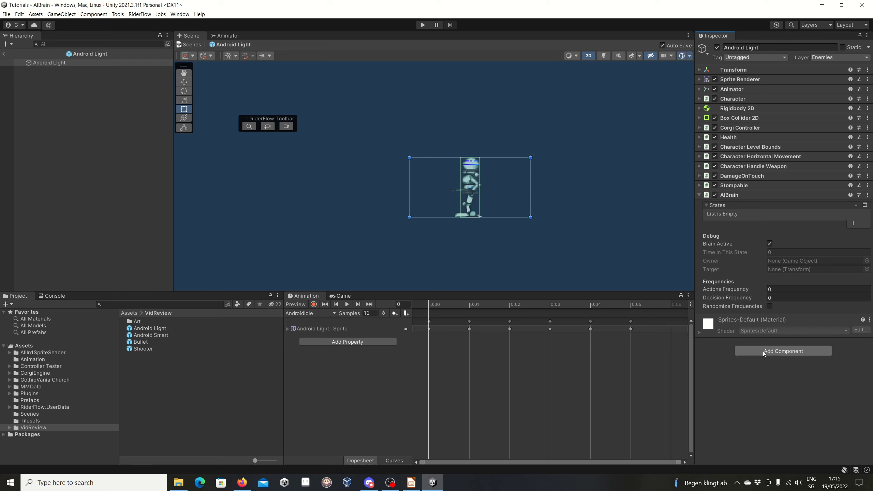
# Step: Add the AI Action Do Nothing, AI Action Move Towards Target and AI Action Shoot components to Android Light
pyautogui.click(763, 350)
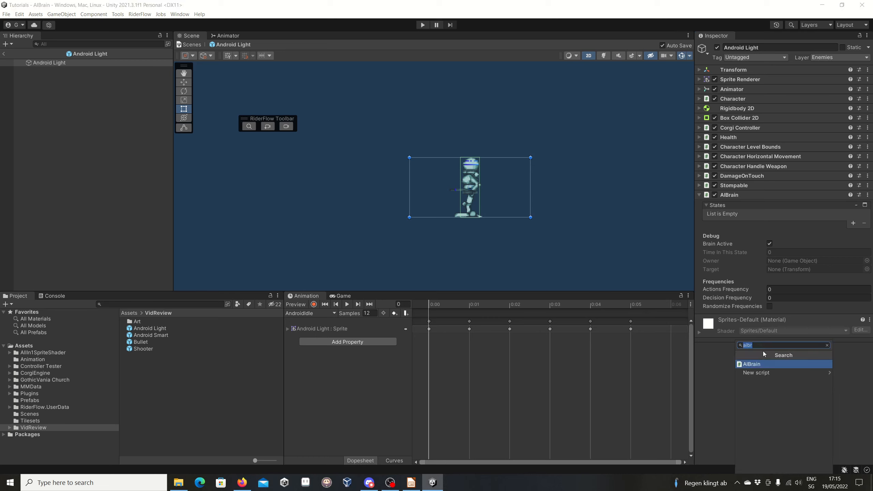
pyautogui.write('ai')
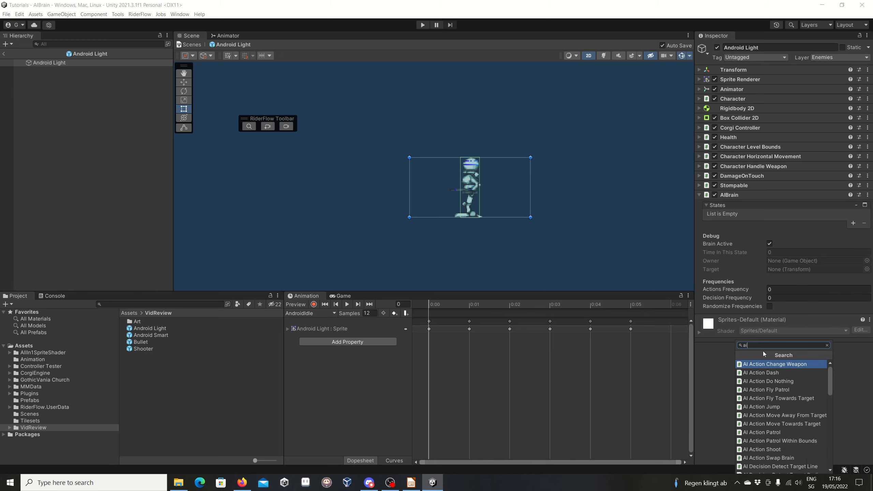
pyautogui.write('actio')
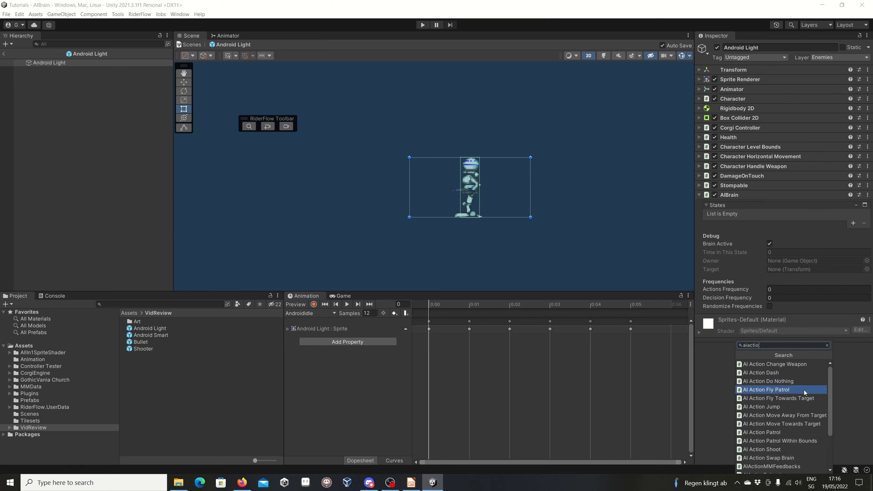
pyautogui.click(775, 382)
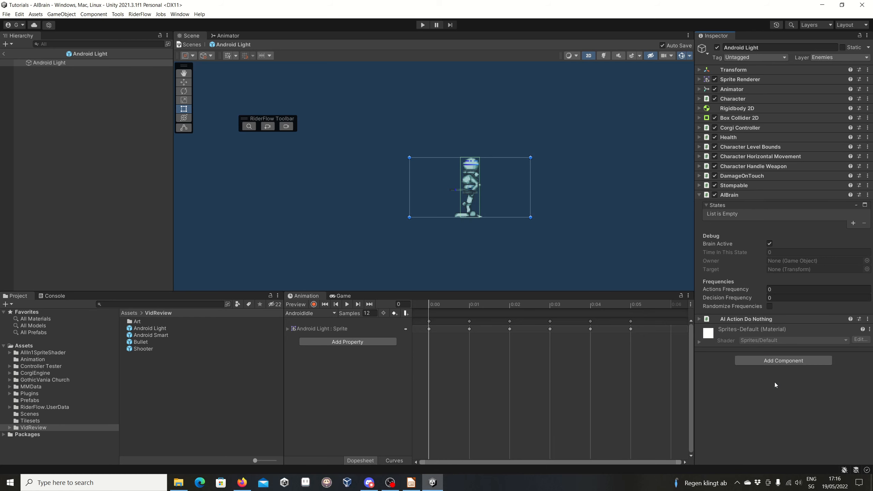
pyautogui.click(788, 362)
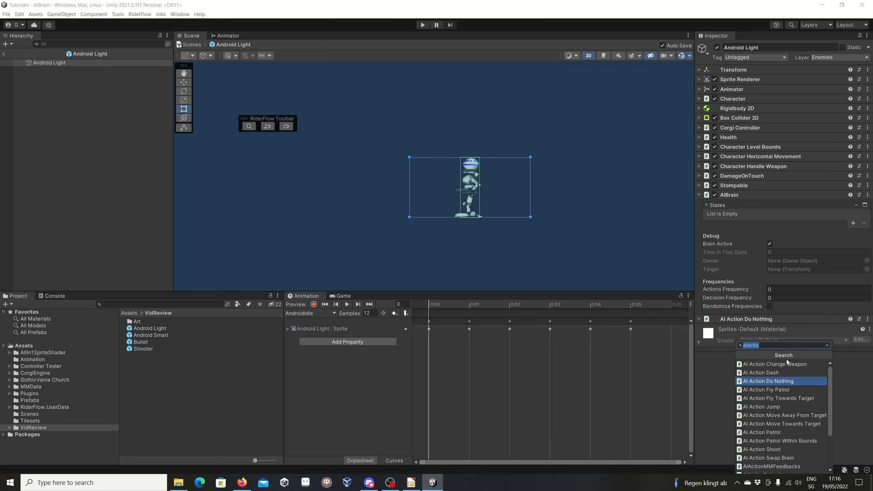
pyautogui.click(798, 424)
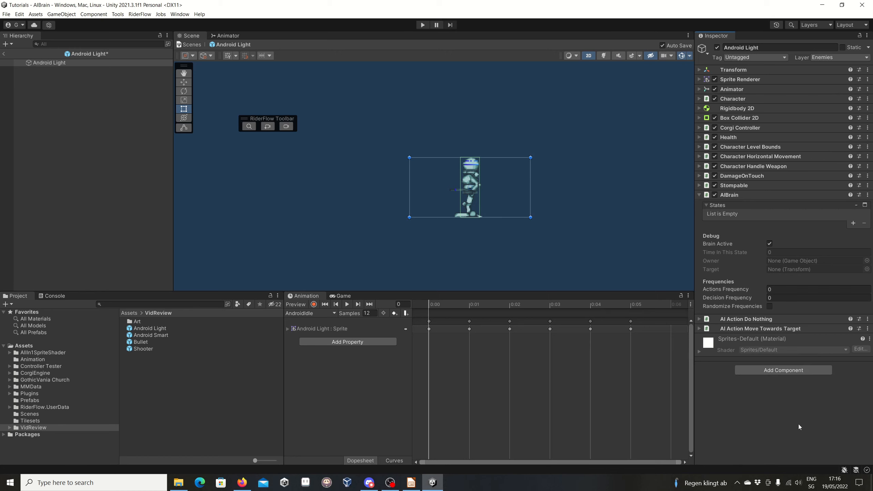
pyautogui.click(761, 371)
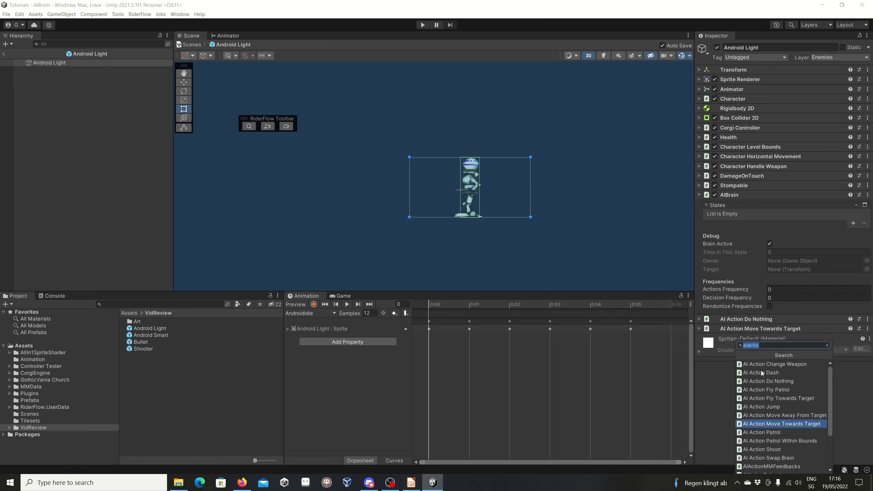
pyautogui.click(778, 449)
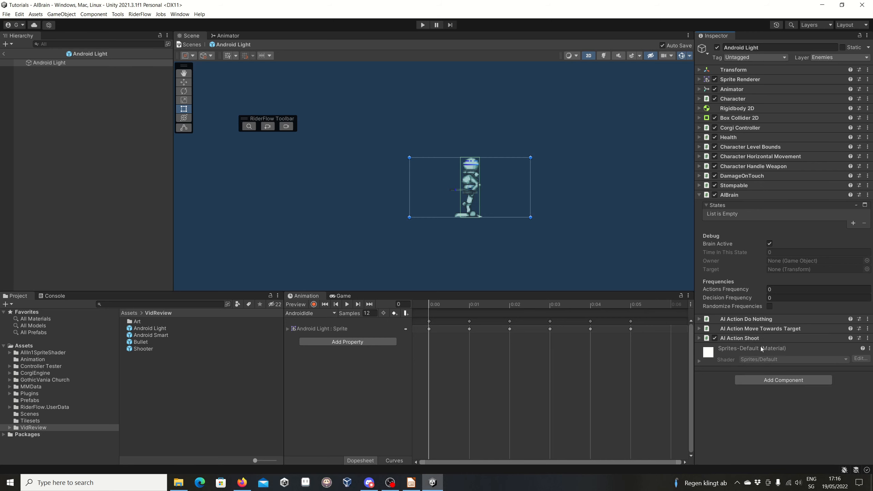
# Step: Add the AI Decision Time in State and AI Decision Detect Target Radius components to Android Light
pyautogui.click(766, 381)
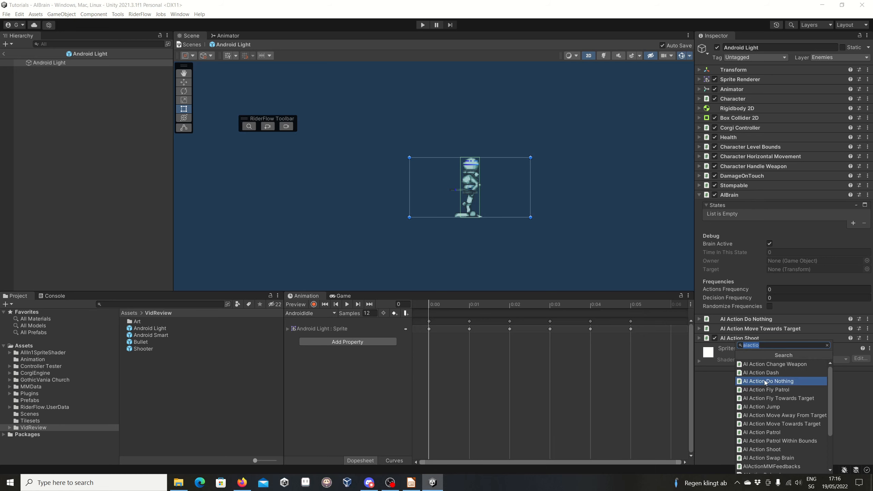
pyautogui.write('aidec')
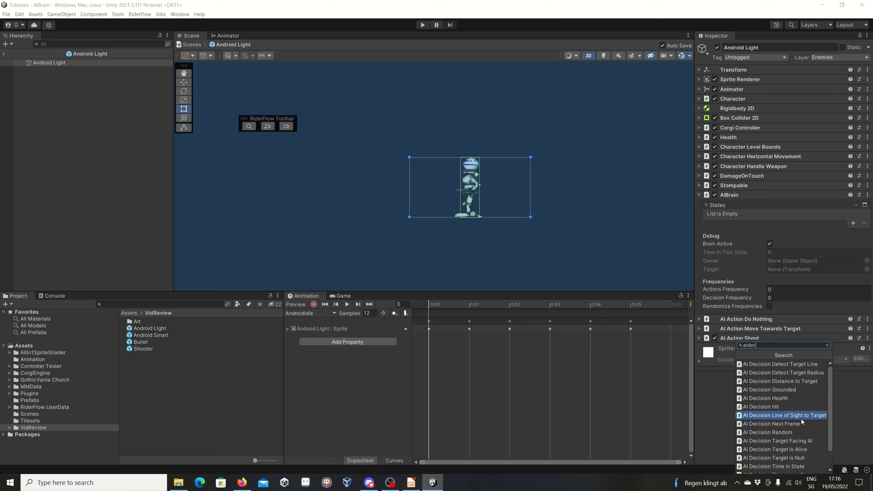
pyautogui.scroll(-3, 800, 419)
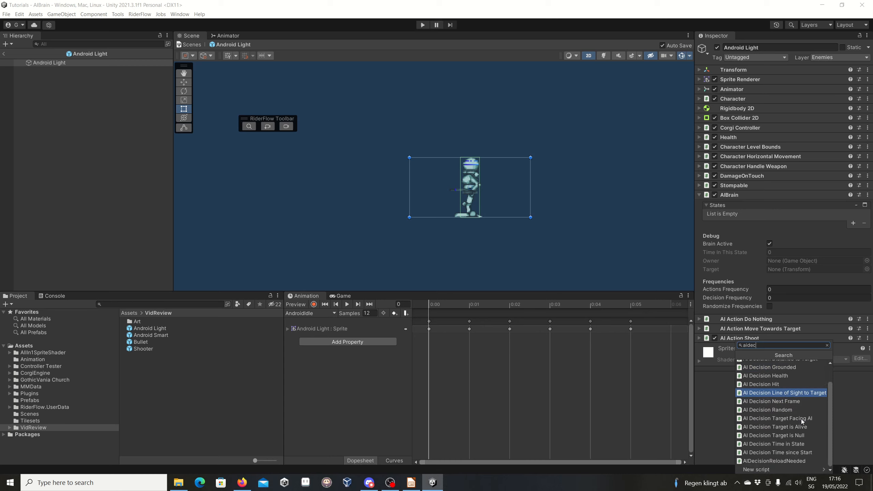
pyautogui.click(784, 447)
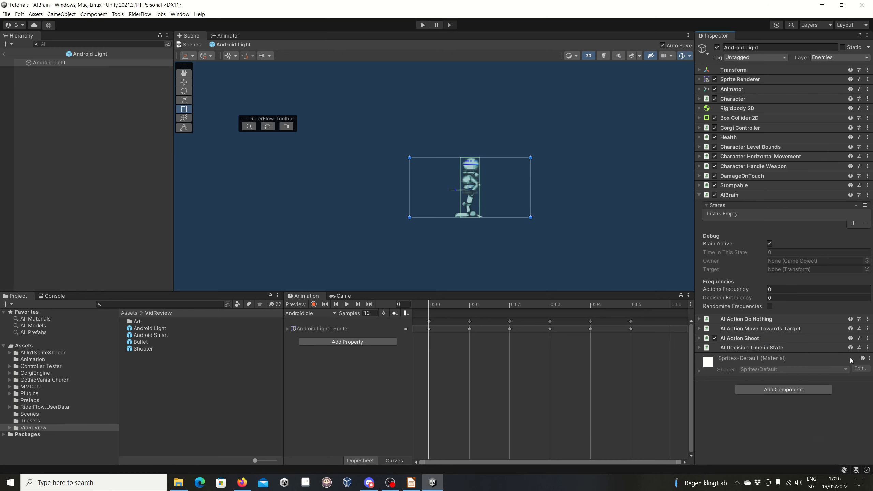
pyautogui.click(796, 392)
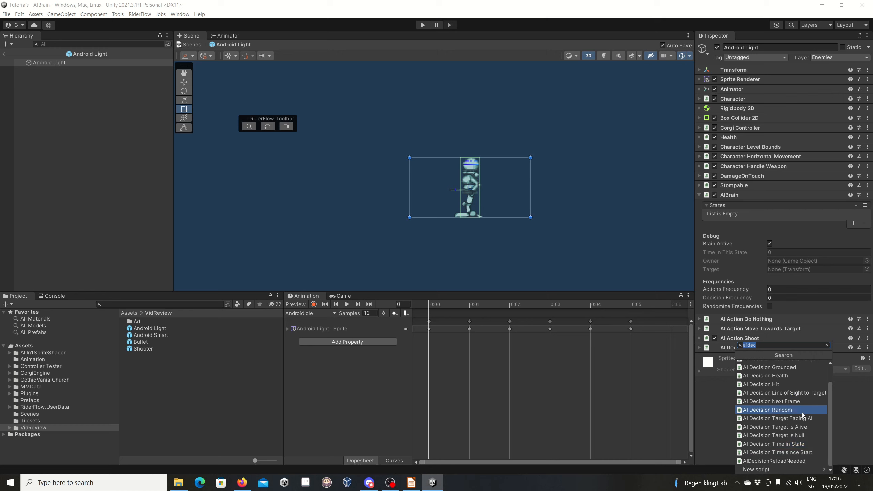
pyautogui.scroll(2, 811, 439)
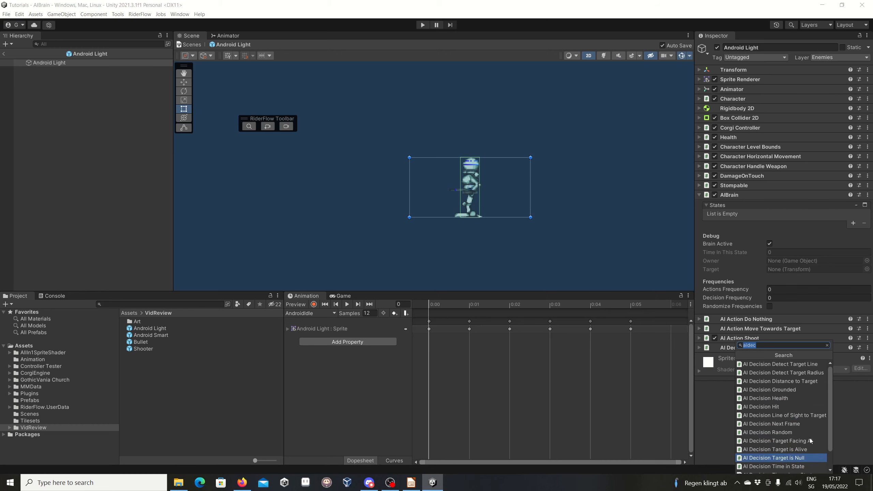
pyautogui.click(792, 374)
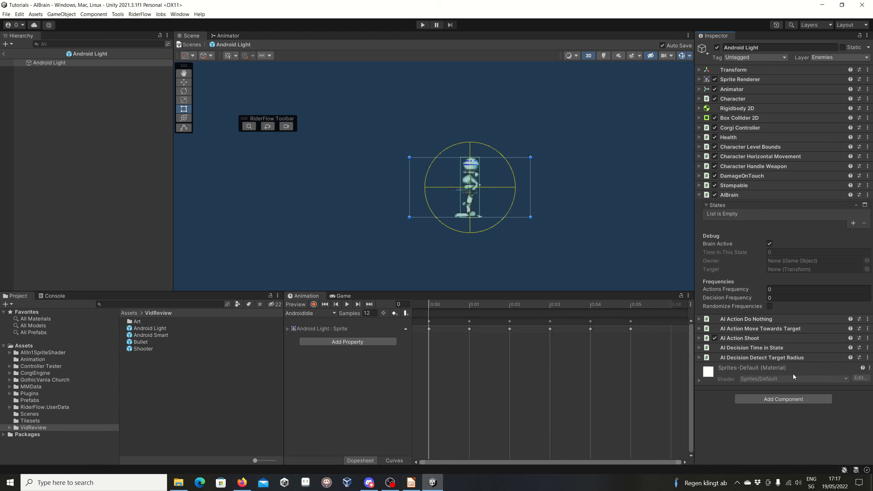
# Step: Expand both AI decision components and set the Detect Target Radius decision's radius to 10
pyautogui.click(700, 357)
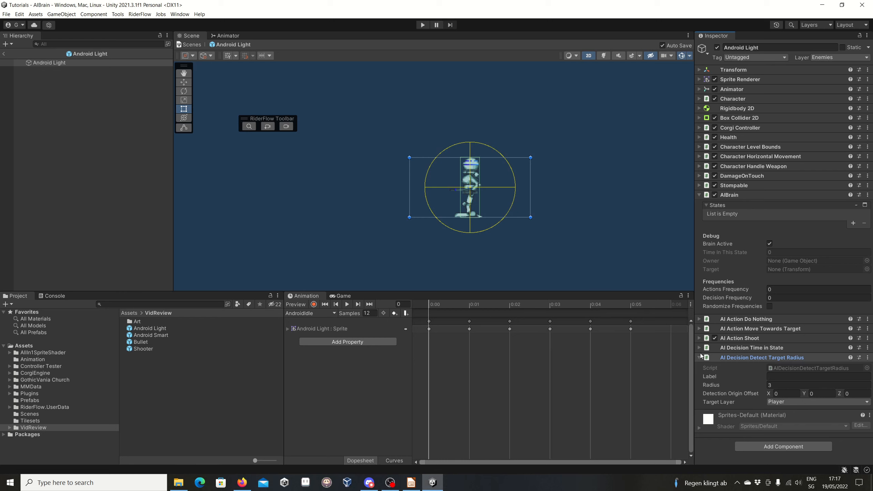
pyautogui.click(700, 348)
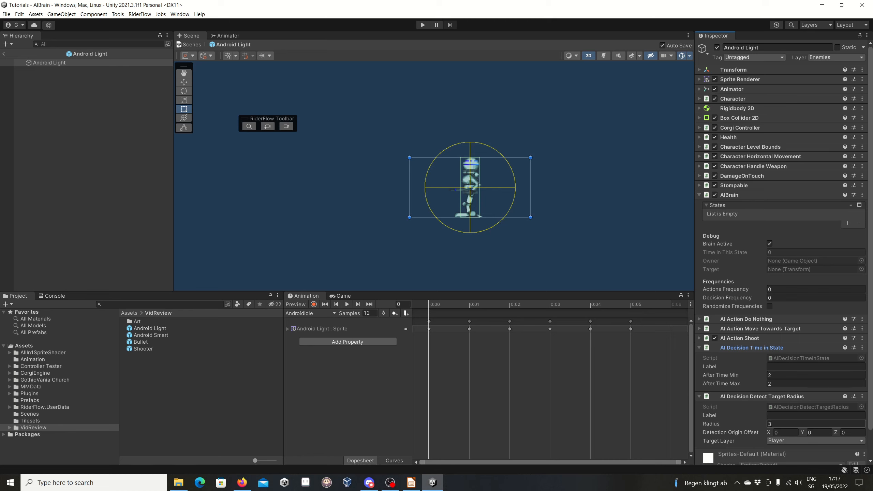
pyautogui.click(782, 424)
pyautogui.write('10')
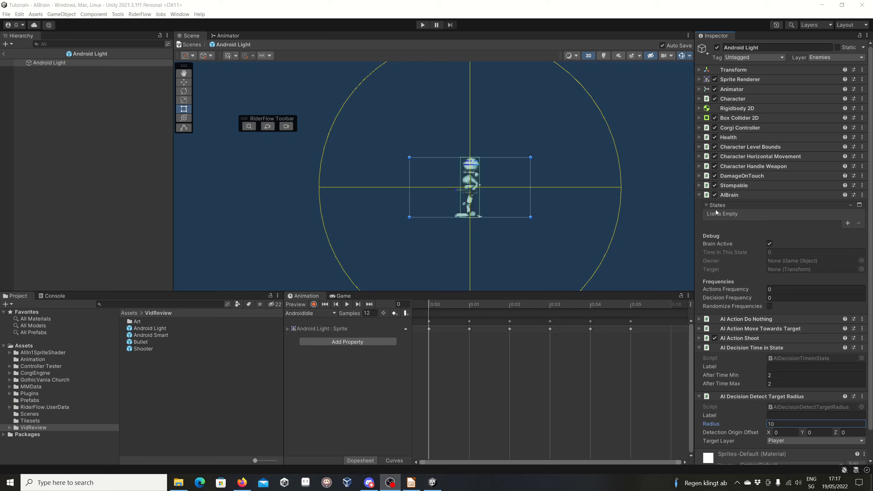
# Step: Add three states to the AIBrain component and name them Idle, Walk and Shoot
pyautogui.click(848, 223)
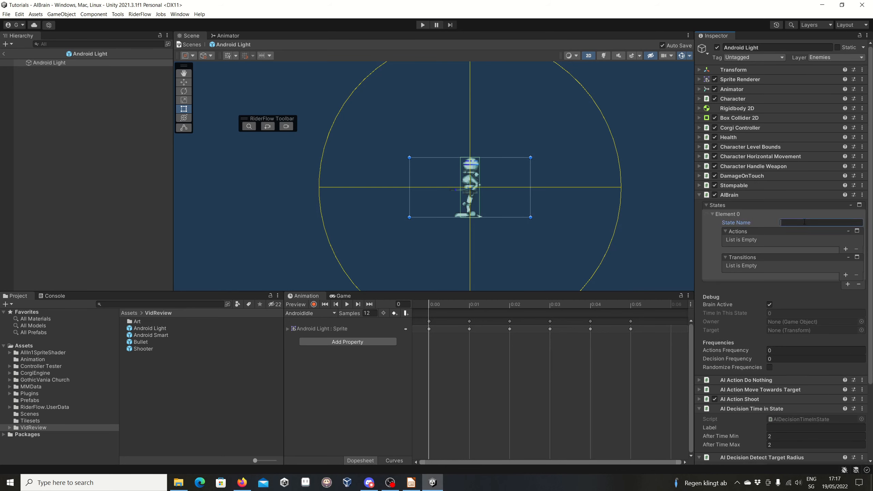
pyautogui.write('Idle')
pyautogui.click(848, 285)
pyautogui.click(803, 292)
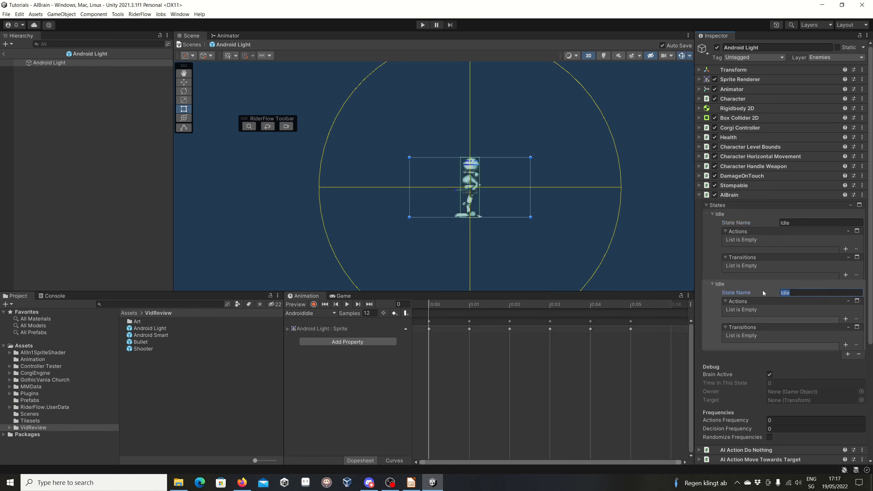
pyautogui.write('Walk')
pyautogui.click(848, 354)
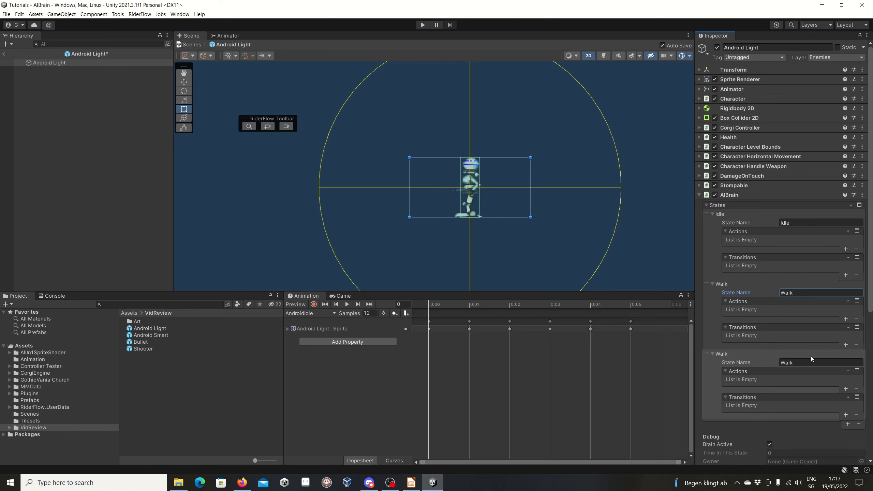
pyautogui.click(803, 362)
pyautogui.write('Shoot')
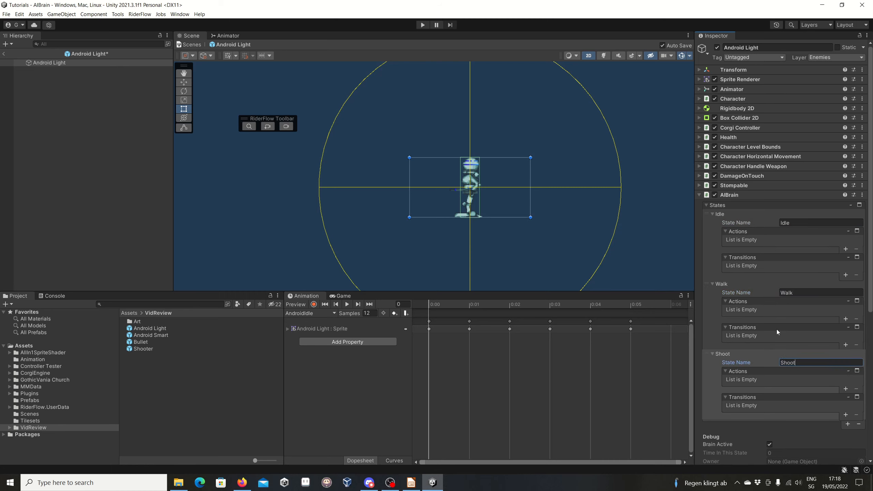
# Step: Add one empty action entry to each of the Idle, Walk and Shoot states
pyautogui.scroll(-3, 770, 314)
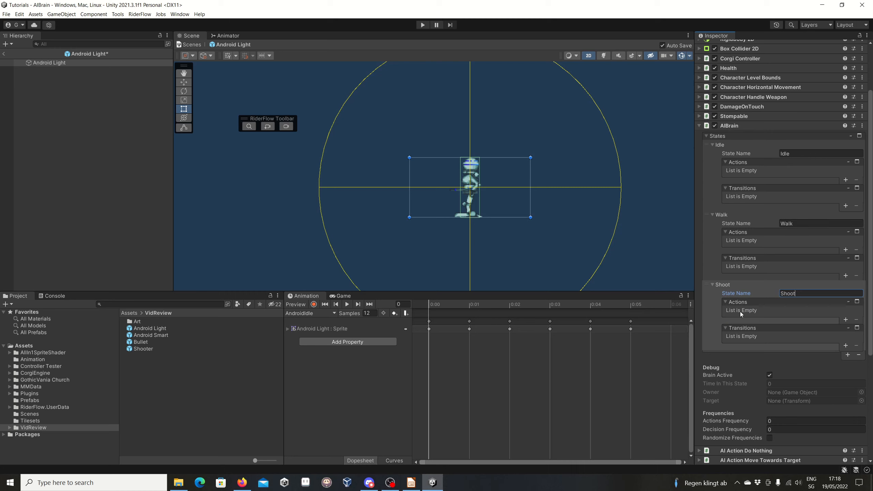
pyautogui.click(845, 180)
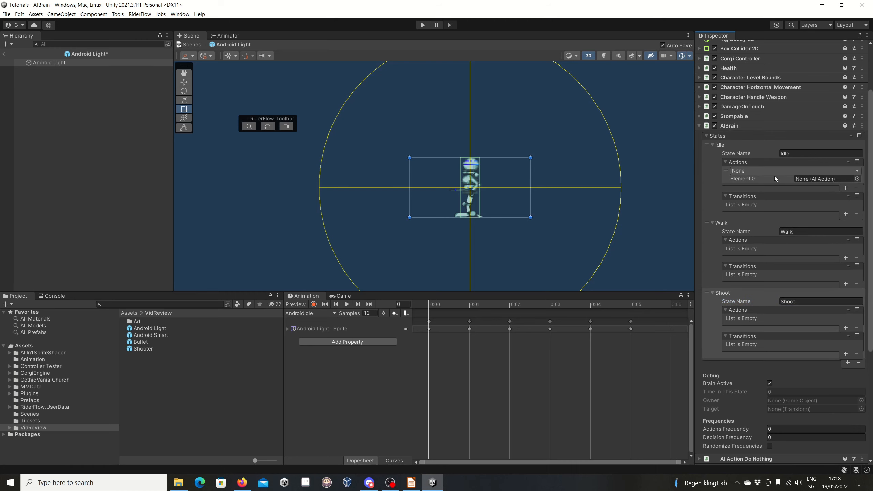
pyautogui.click(846, 258)
pyautogui.scroll(-2, 836, 322)
pyautogui.click(846, 313)
pyautogui.scroll(-2, 836, 327)
pyautogui.scroll(-2, 791, 423)
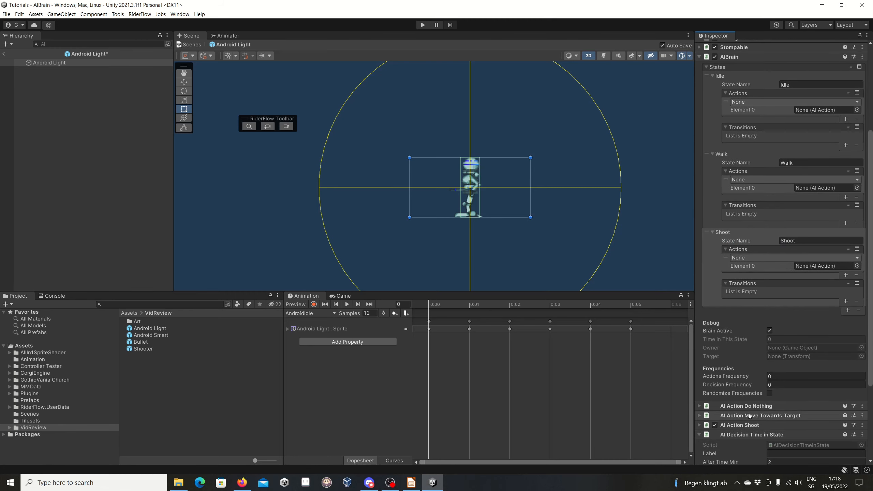
# Step: Try assigning the AI Action Do Nothing component to the Idle state's action entry, clearing the entry after each try
pyautogui.moveTo(740, 408); pyautogui.dragTo(827, 112)
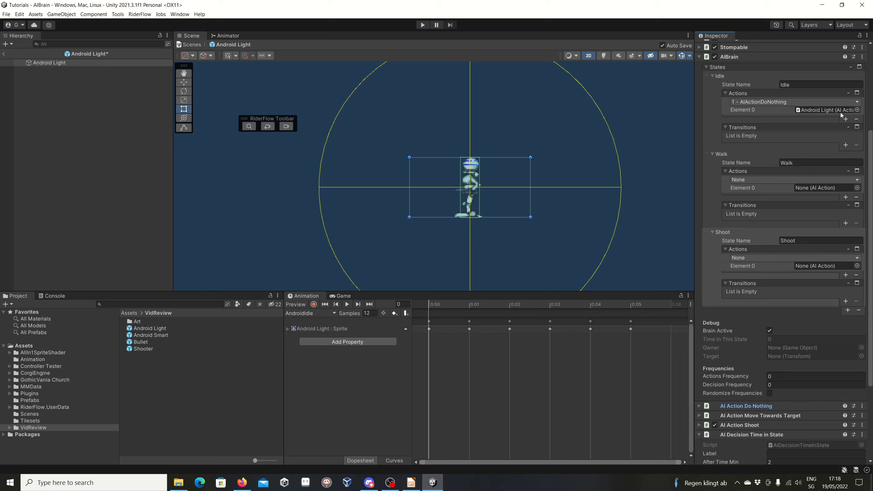
pyautogui.click(857, 110)
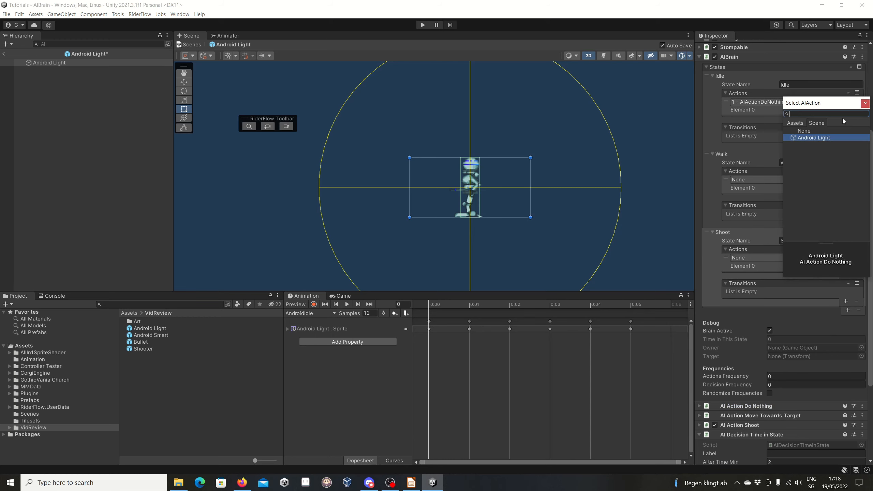
pyautogui.doubleClick(807, 131)
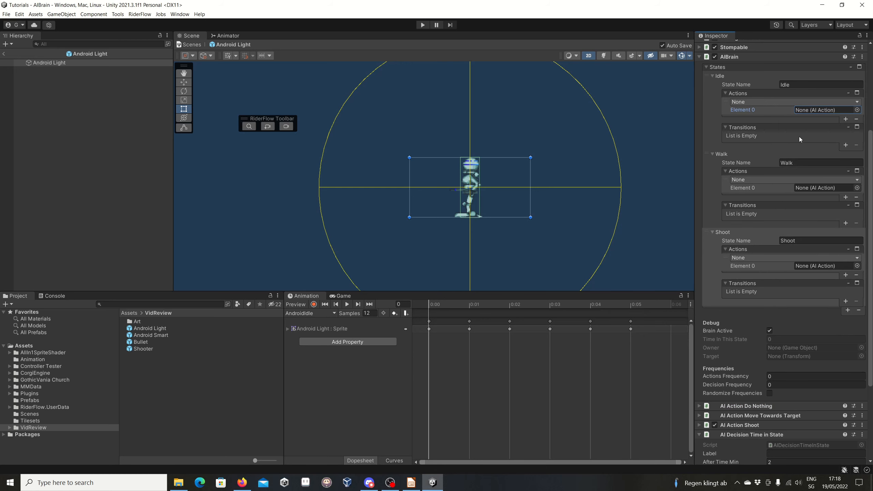
pyautogui.moveTo(741, 406); pyautogui.dragTo(814, 111)
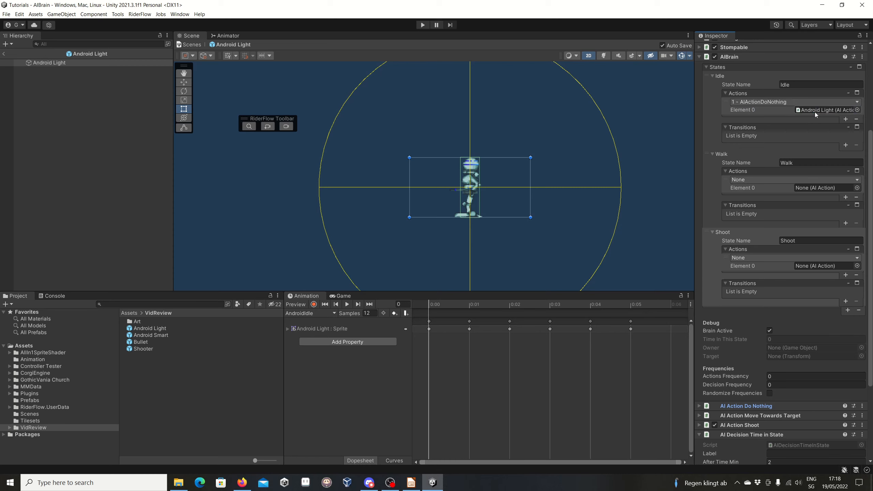
pyautogui.click(857, 119)
pyautogui.click(846, 111)
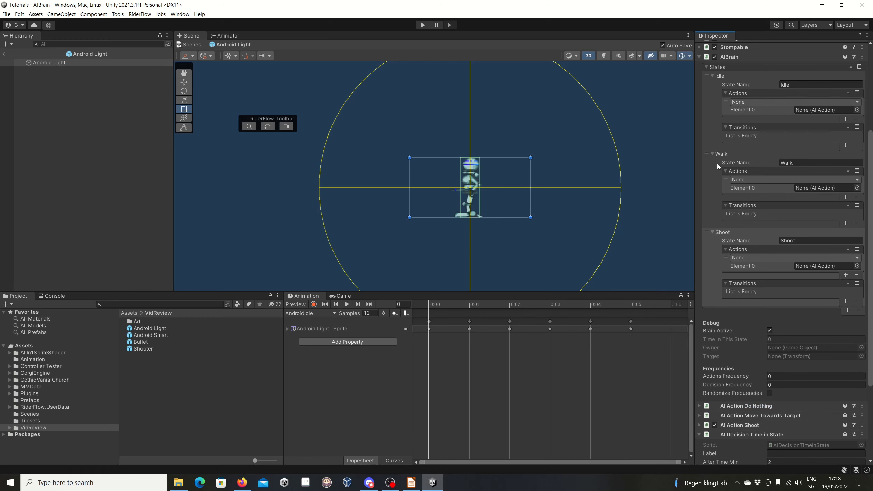
# Step: Assign AI Action Do Nothing to the Idle state, AI Action Move Towards Target to Walk, and AI Action Shoot to Shoot
pyautogui.moveTo(740, 406); pyautogui.dragTo(846, 112)
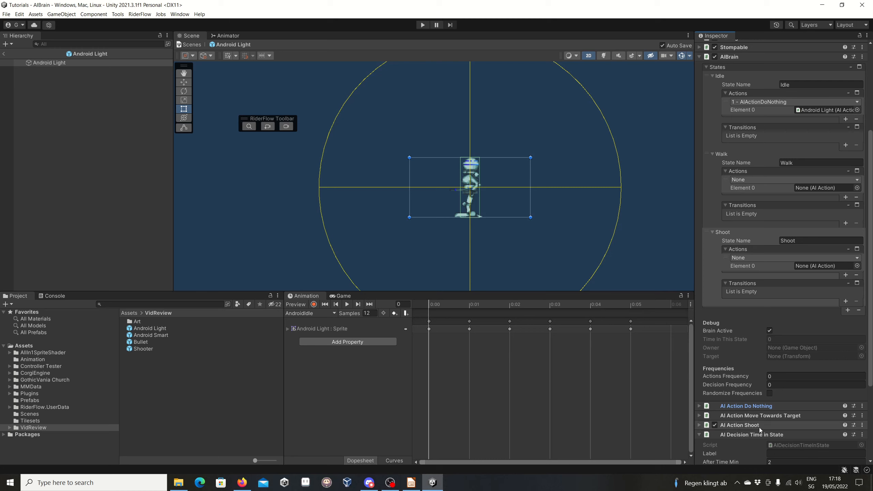
pyautogui.moveTo(753, 415); pyautogui.dragTo(814, 187)
pyautogui.scroll(-1, 795, 233)
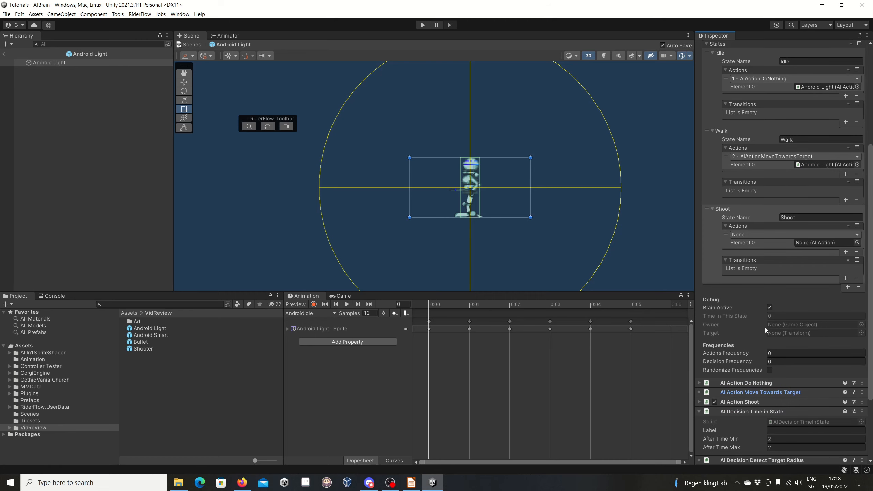
pyautogui.moveTo(741, 402); pyautogui.dragTo(828, 243)
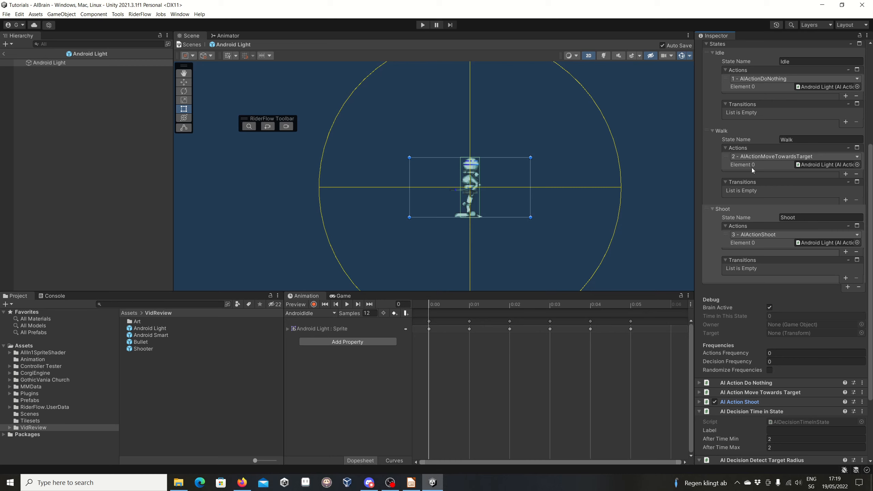
# Step: Add a transition to the Idle state using AI Decision Detect Target Radius, with Walk as its true state
pyautogui.click(846, 123)
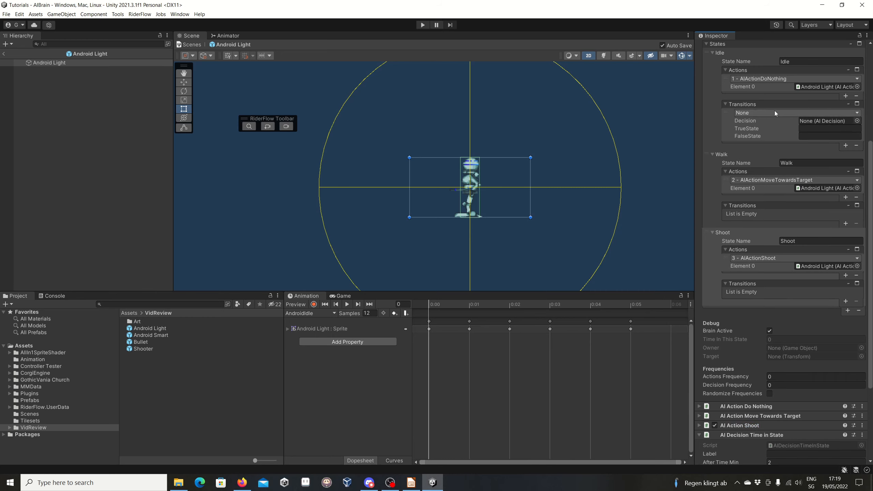
pyautogui.scroll(-4, 768, 423)
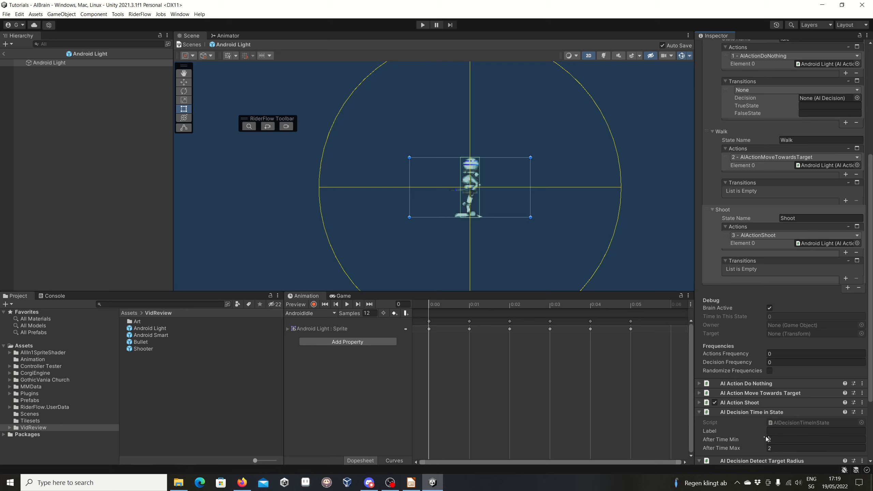
pyautogui.moveTo(733, 415); pyautogui.dragTo(831, 51)
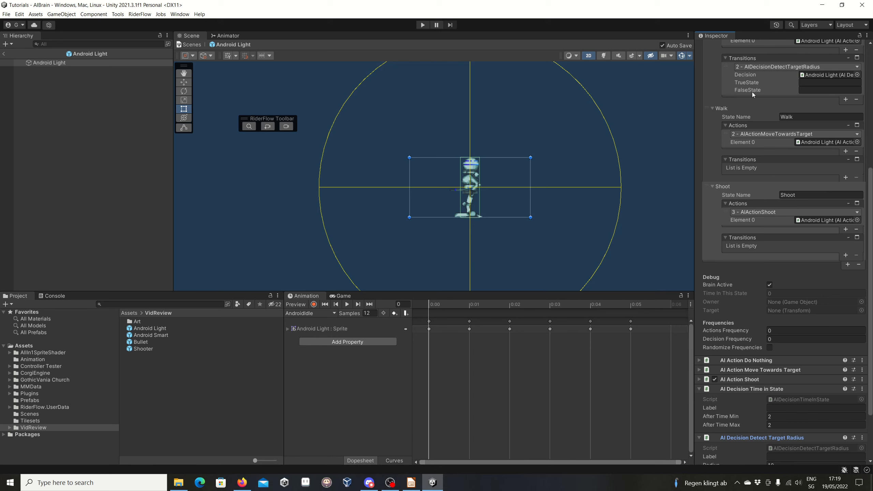
pyautogui.scroll(2, 752, 91)
pyautogui.click(810, 105)
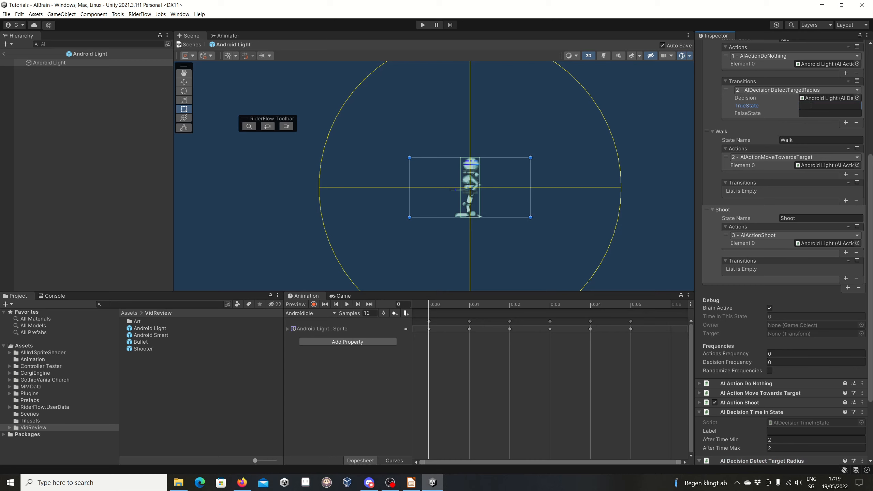
pyautogui.write('Walk')
pyautogui.click(808, 114)
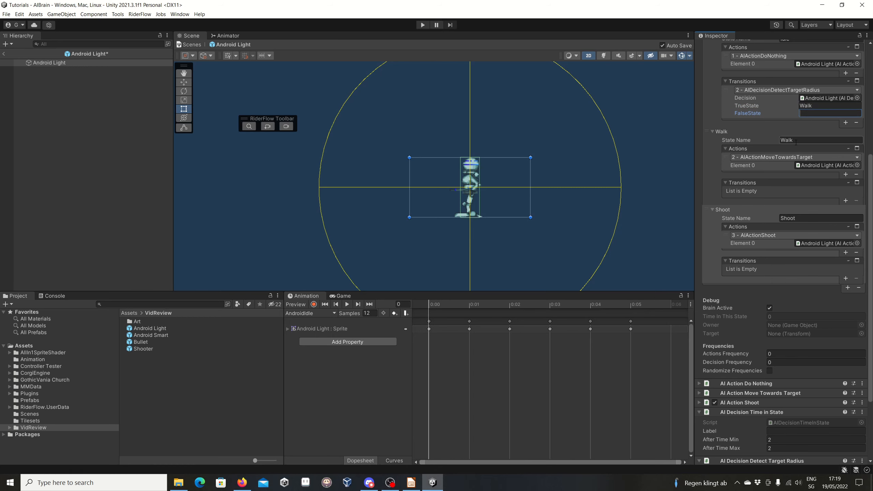
# Step: Add a transition to the Walk state using AI Decision Time in State, with Shoot as its true state
pyautogui.scroll(-5, 783, 133)
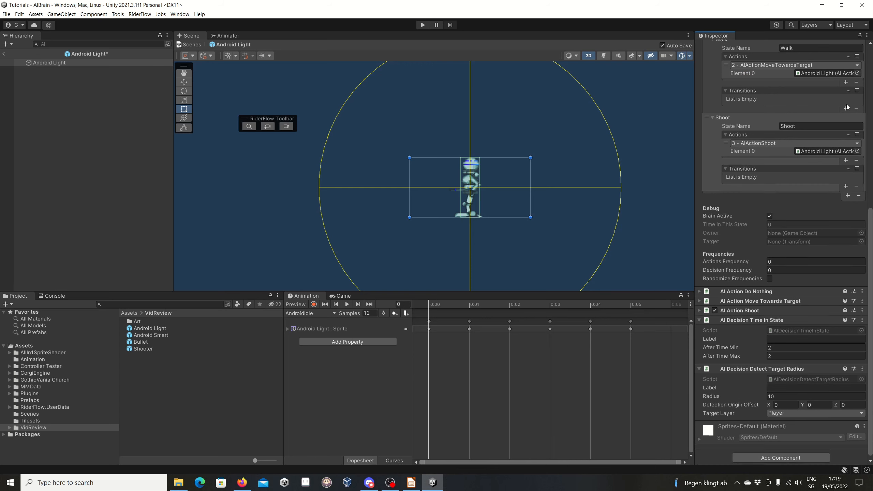
pyautogui.click(845, 108)
pyautogui.scroll(-1, 815, 176)
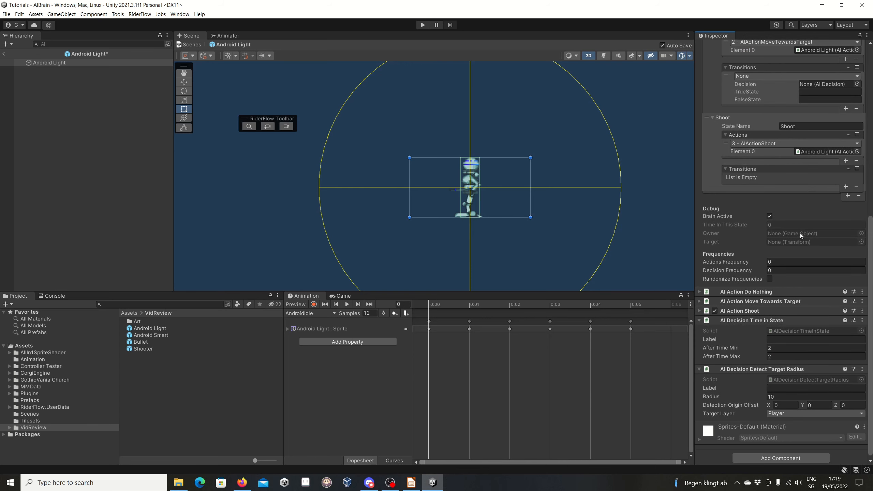
pyautogui.scroll(-1, 800, 234)
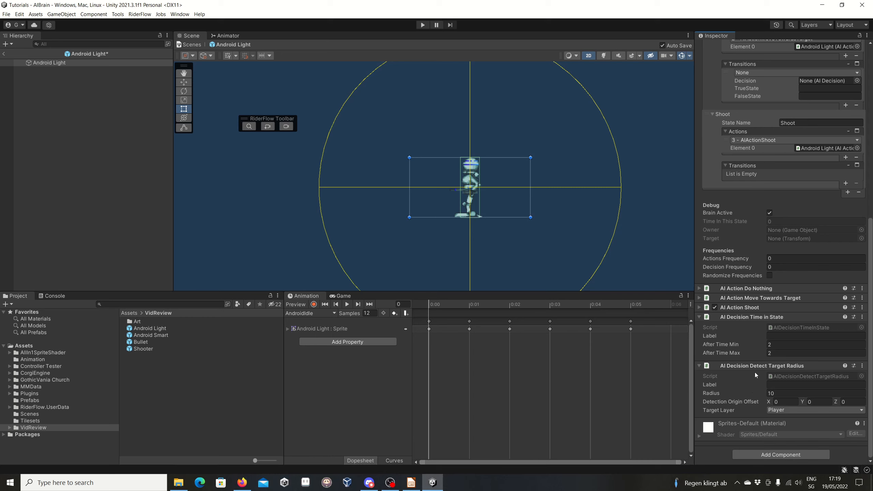
pyautogui.moveTo(752, 319); pyautogui.dragTo(827, 84)
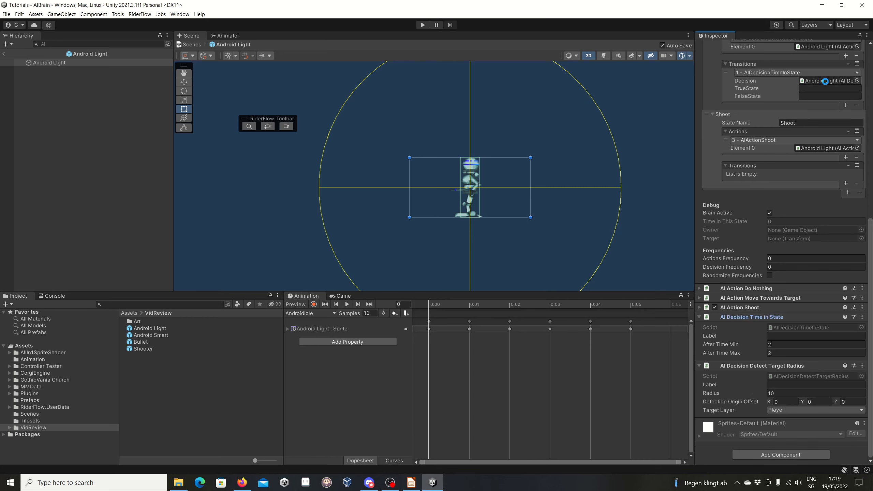
pyautogui.scroll(3, 822, 120)
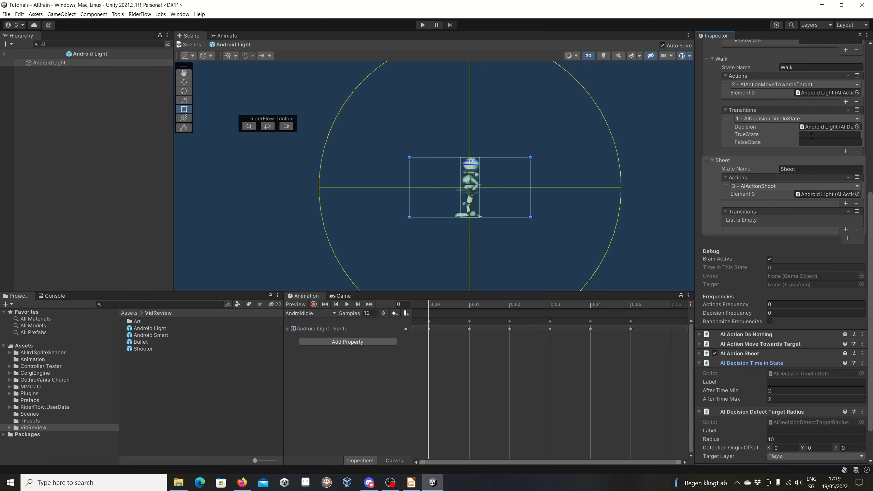
pyautogui.click(799, 135)
pyautogui.write('Shoot')
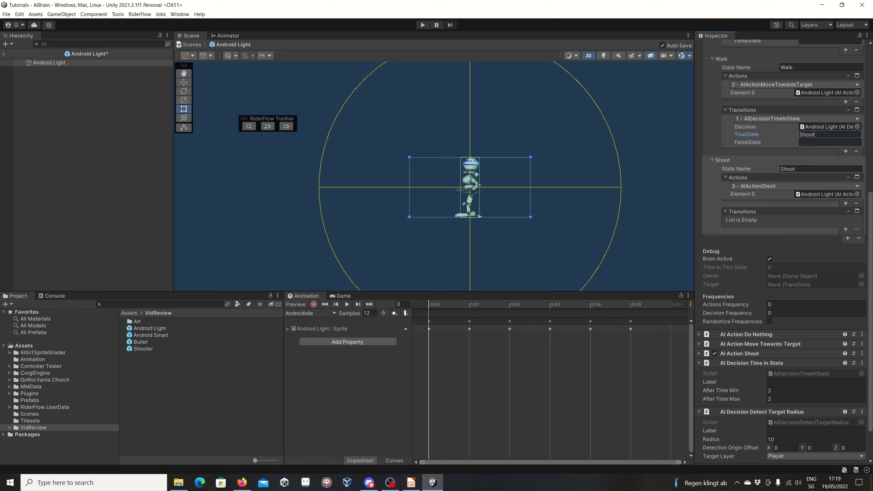
pyautogui.click(819, 142)
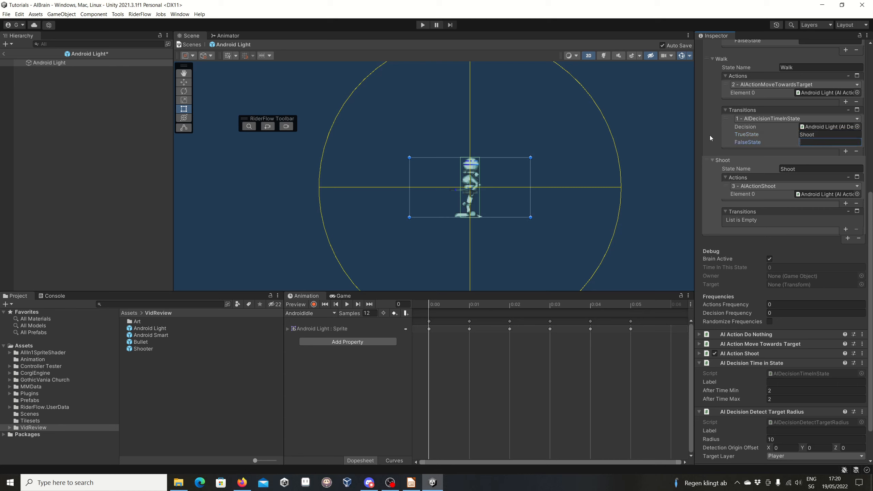
pyautogui.press('Tab')
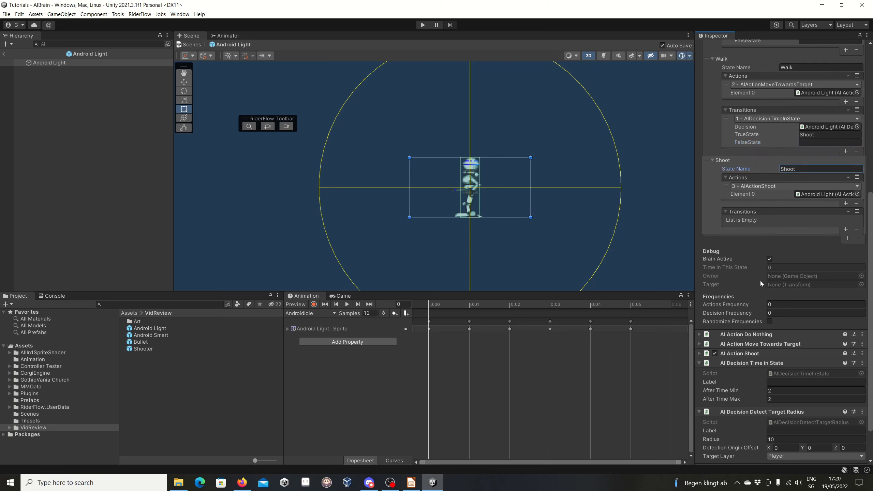
# Step: Add a transition to the Shoot state using AI Decision Detect Target Radius, with Idle as its false state
pyautogui.scroll(-3, 760, 281)
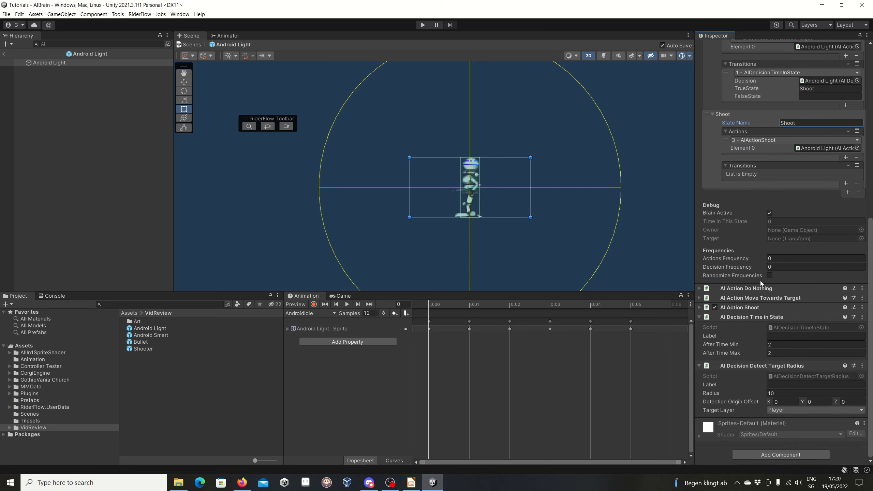
pyautogui.click(846, 183)
pyautogui.scroll(-2, 795, 376)
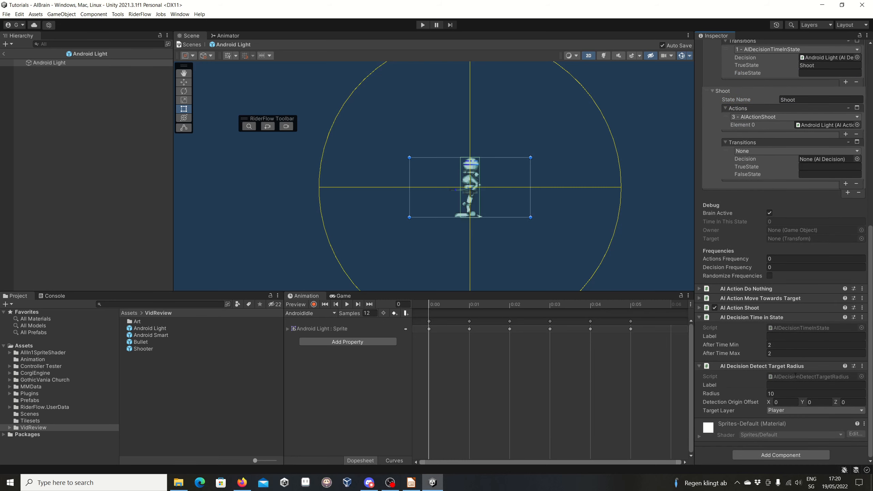
pyautogui.moveTo(791, 366); pyautogui.dragTo(827, 160)
pyautogui.click(821, 168)
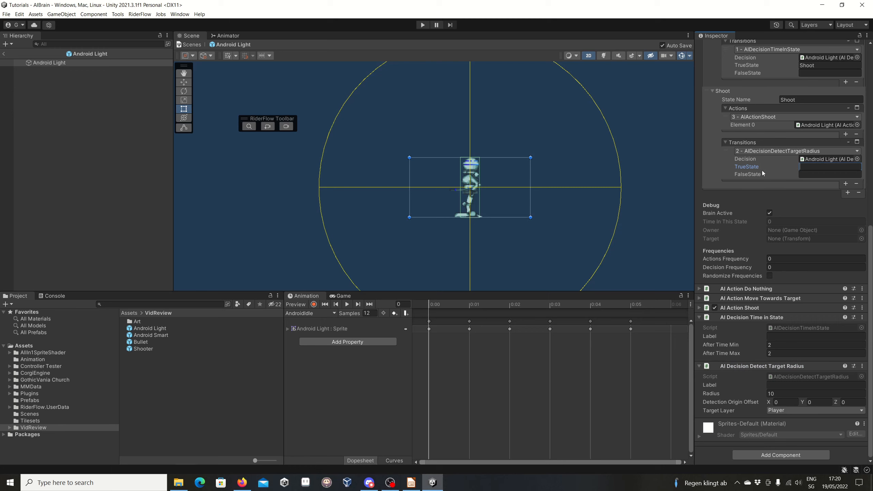
pyautogui.click(811, 174)
pyautogui.write('Idle')
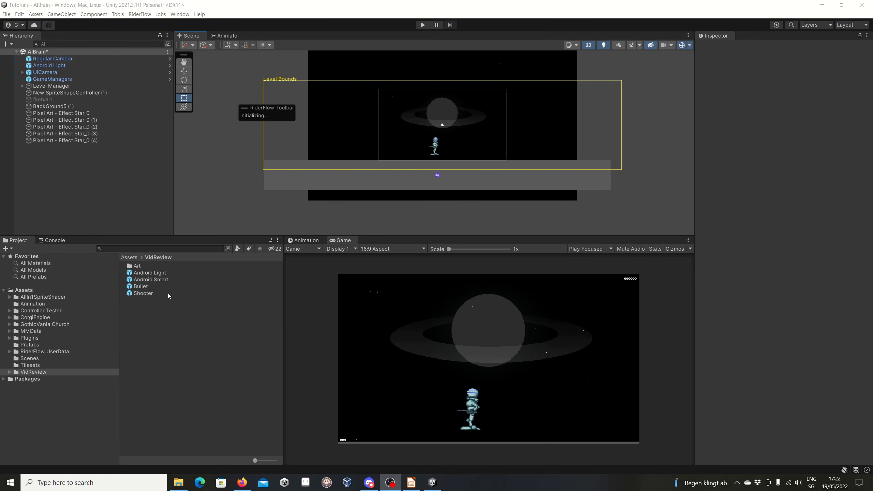
# Step: Run the scene, select the Android Light enemy, move the player towards it and examine the current state in its AIBrain
pyautogui.click(169, 296)
pyautogui.click(164, 274)
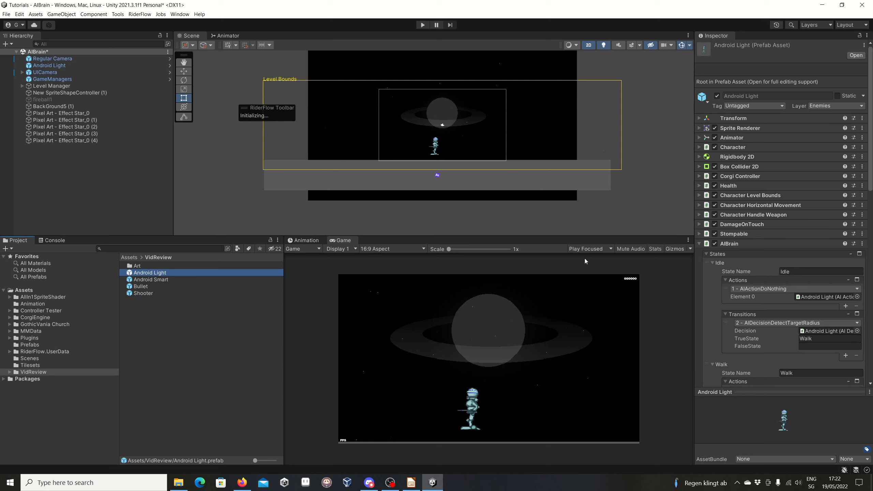
pyautogui.click(422, 25)
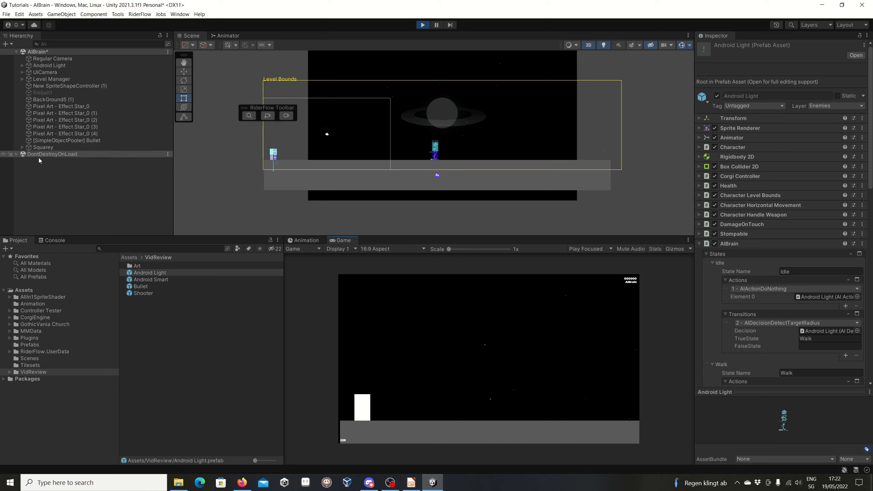
pyautogui.click(49, 67)
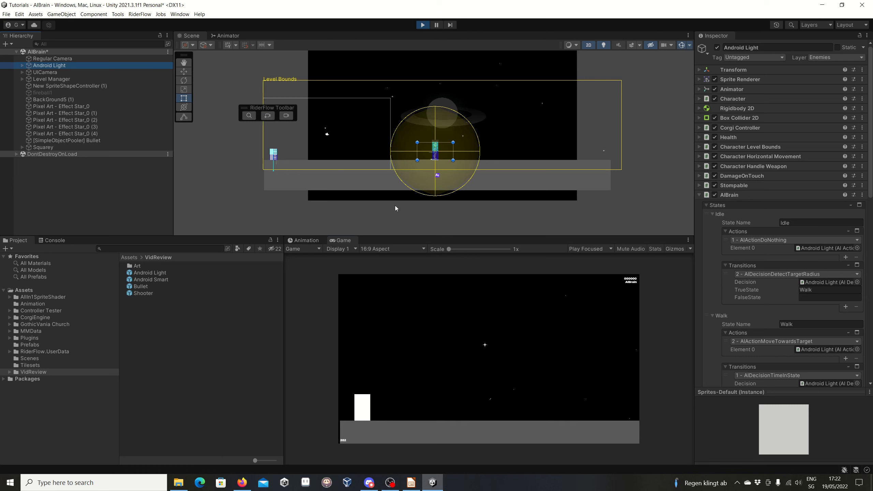
pyautogui.click(413, 341)
pyautogui.press('Right')
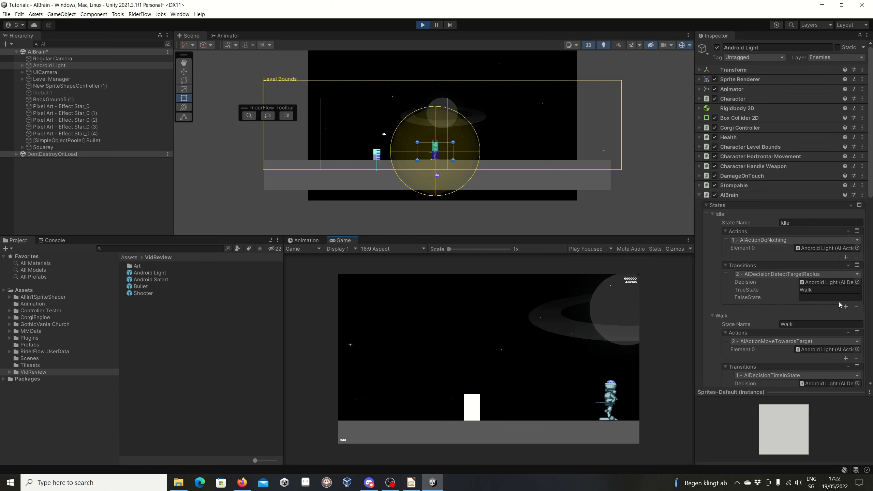
pyautogui.scroll(-4, 741, 211)
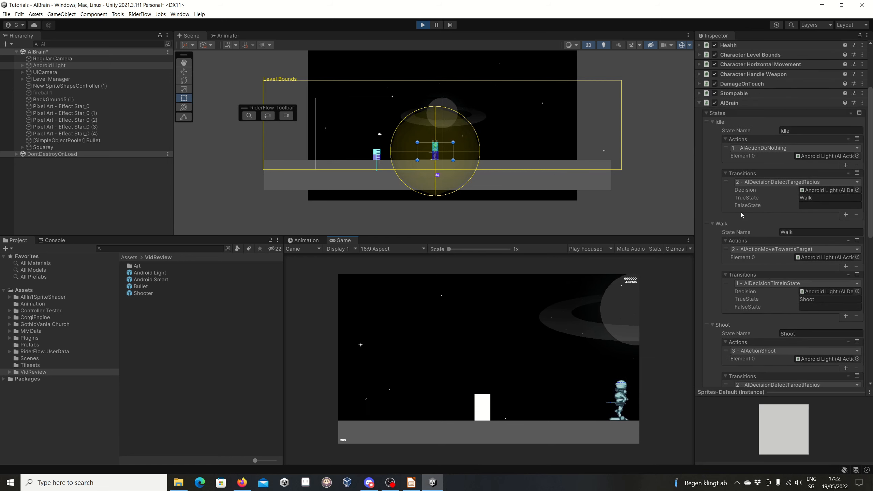
pyautogui.scroll(-9, 724, 148)
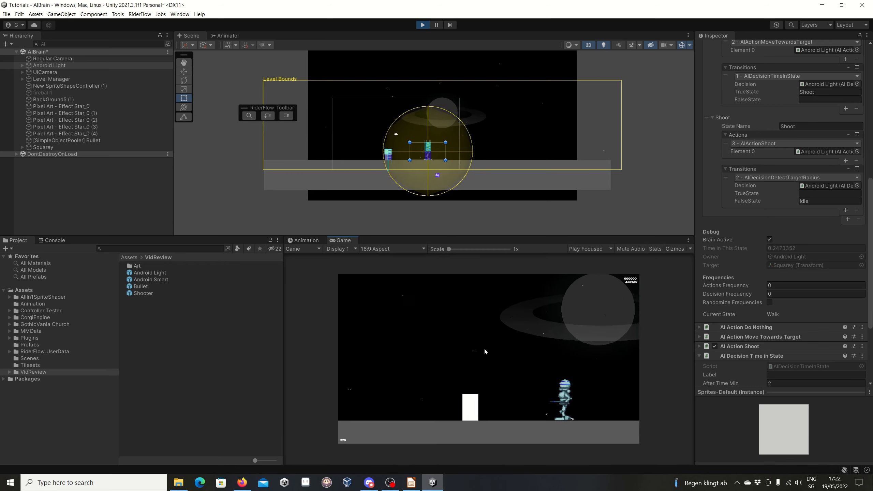
# Step: Move the player in and out of the Android Light's detection radius to test its state changes, and stop the game
pyautogui.press('a')
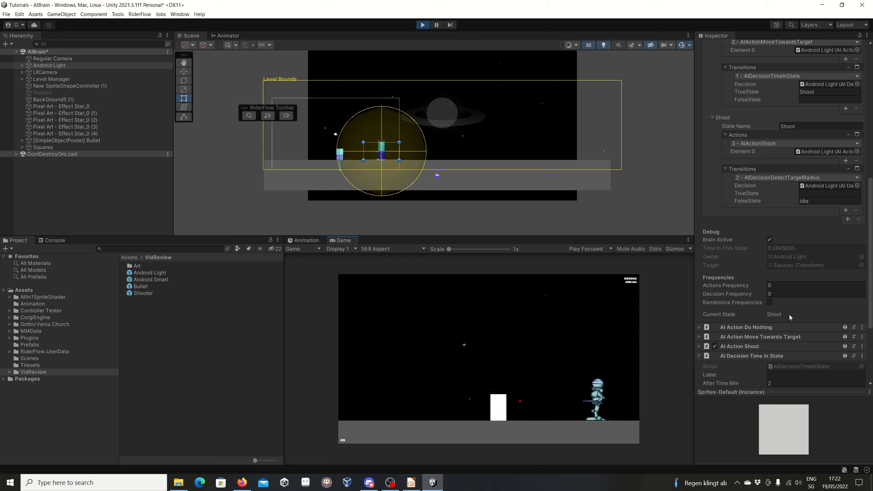
pyautogui.press('d')
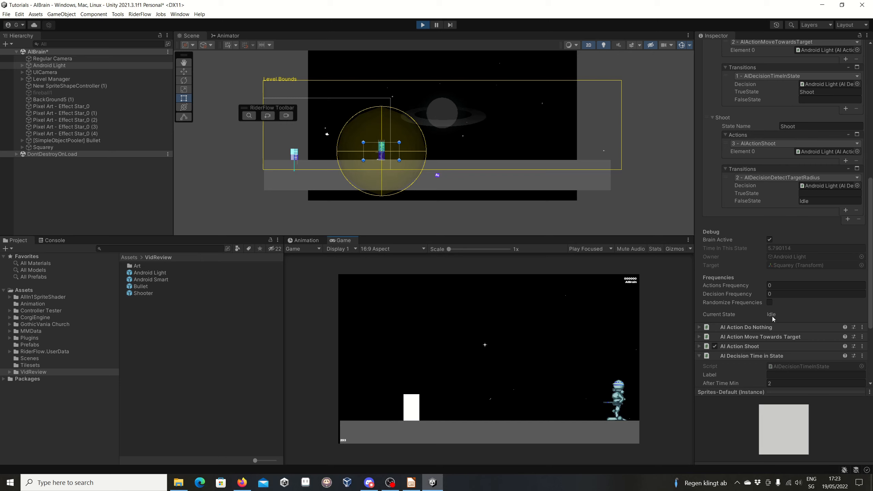
pyautogui.press('d')
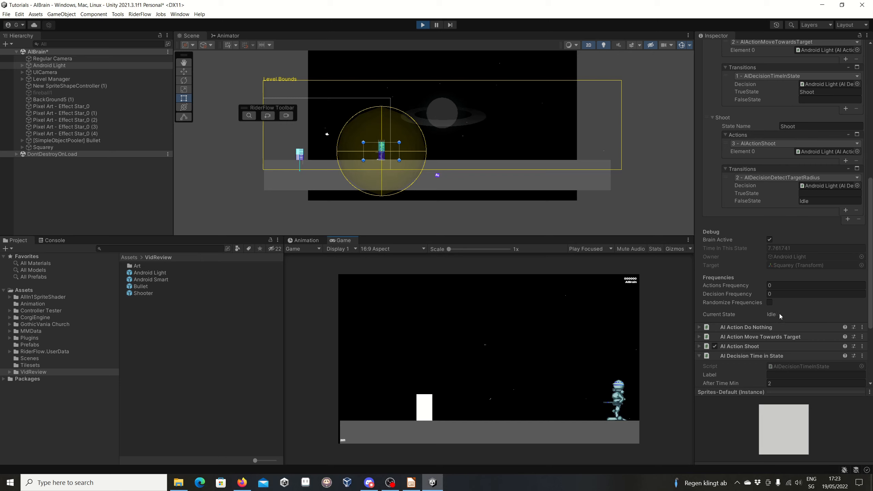
pyautogui.press('d')
pyautogui.press('d')
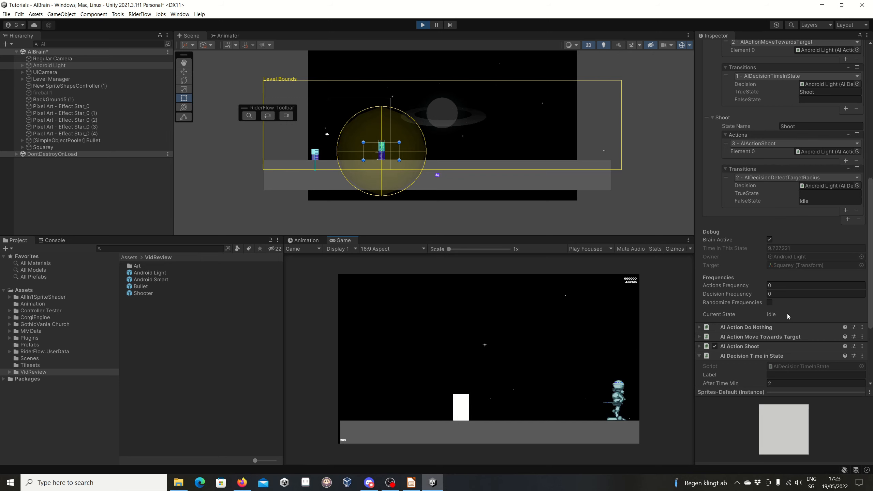
pyautogui.press('a')
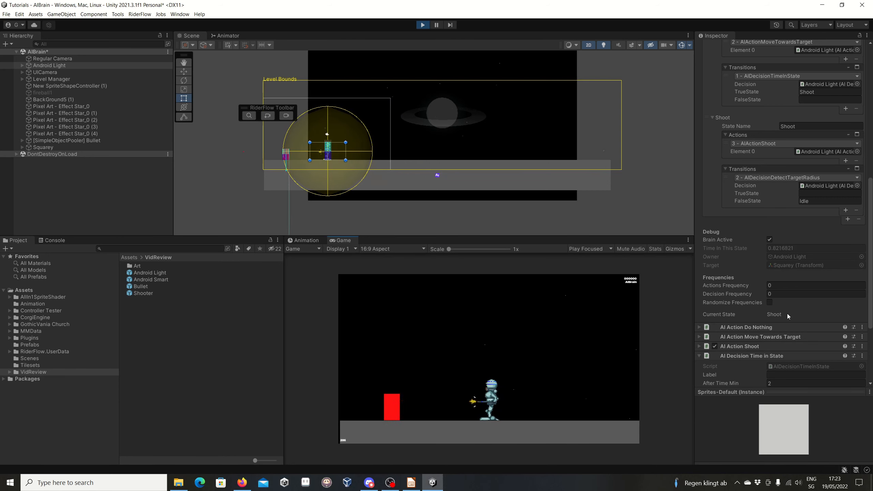
pyautogui.press('d')
pyautogui.press('a')
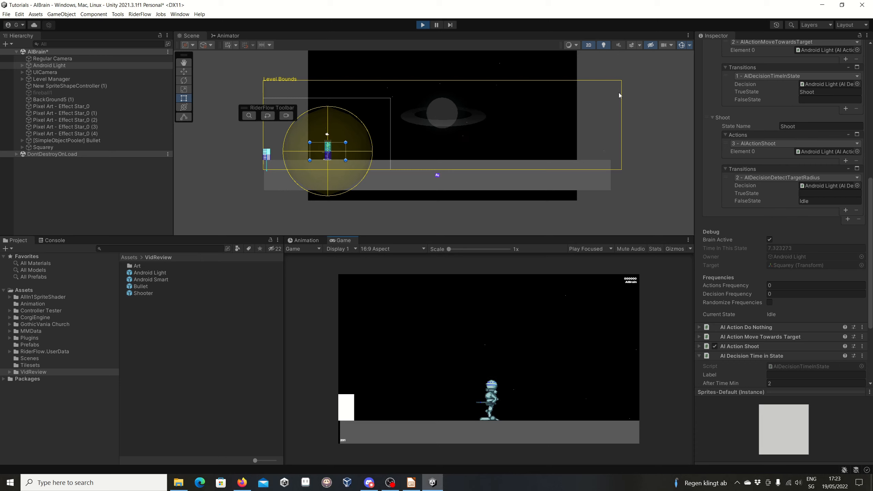
pyautogui.click(423, 25)
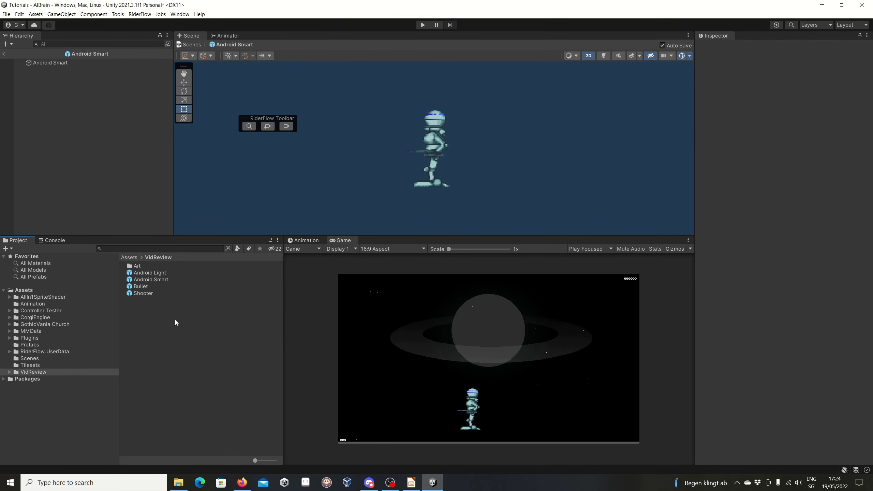
# Step: Open the Android Smart prefab and add two AIBrain components to it
pyautogui.doubleClick(148, 279)
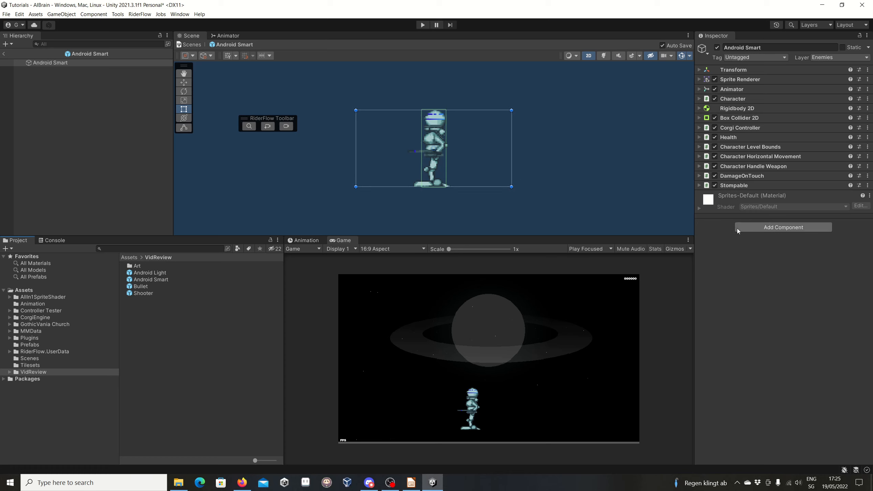
pyautogui.click(793, 226)
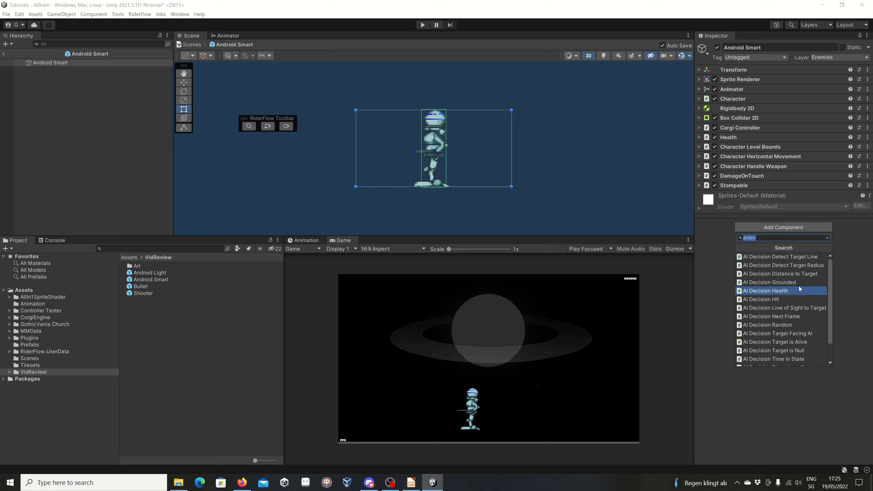
pyautogui.click(768, 238)
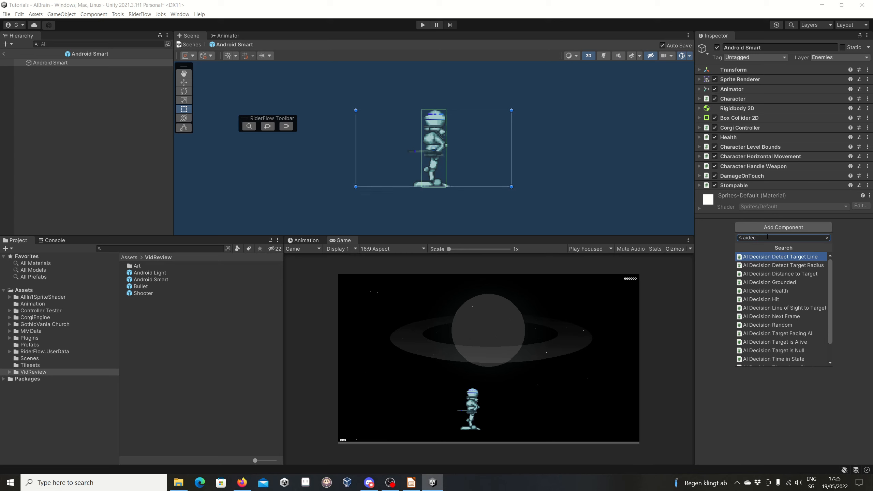
pyautogui.press('BackSpace')
pyautogui.press('BackSpace')
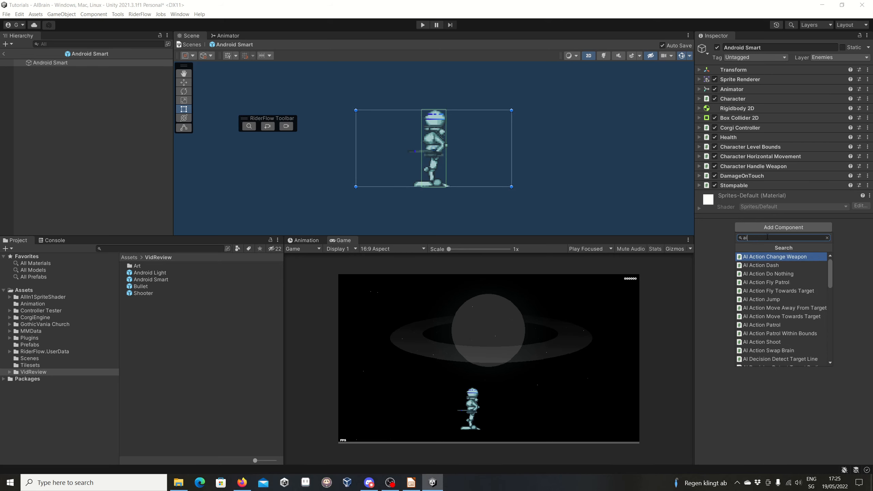
pyautogui.write('brian')
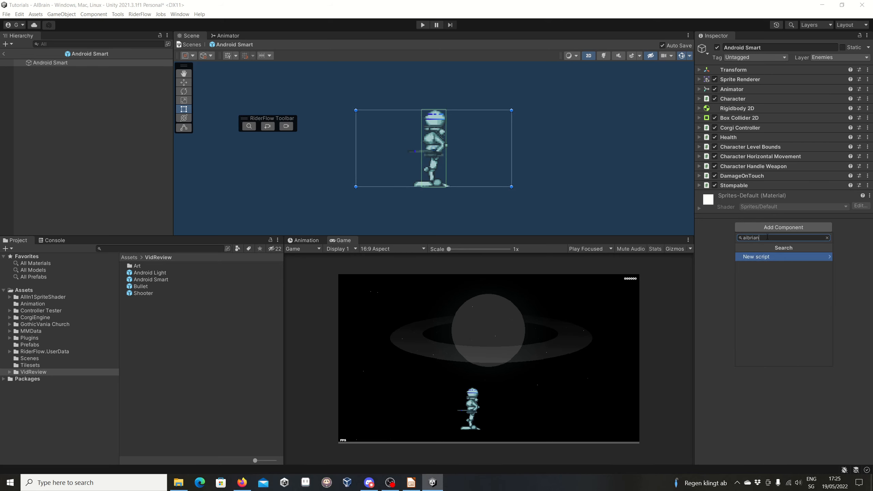
pyautogui.press('BackSpace')
pyautogui.press('BackSpace')
pyautogui.click(752, 257)
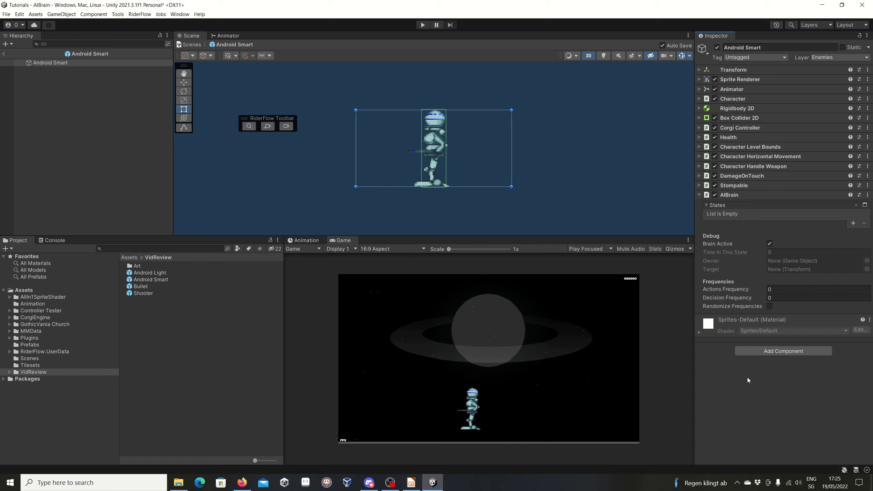
pyautogui.click(764, 352)
pyautogui.click(765, 364)
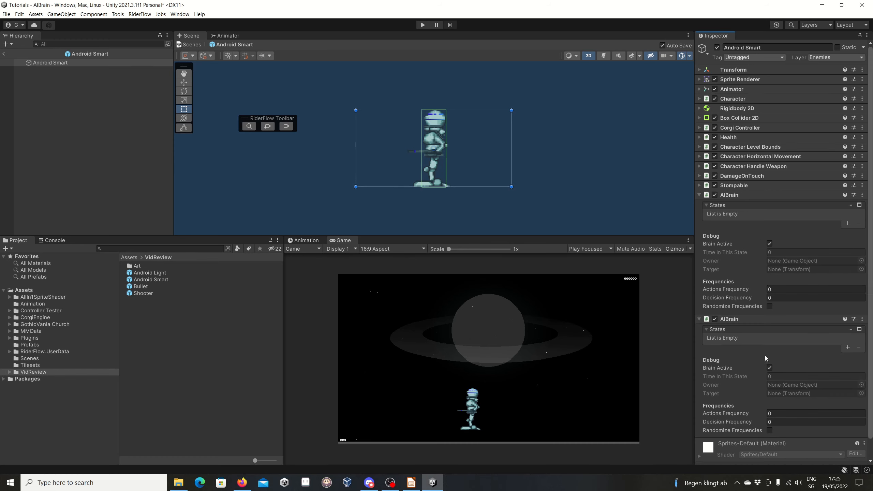
# Step: Add an AI Decision Health component to Android Smart and set its Health Value to 5
pyautogui.scroll(-1, 757, 270)
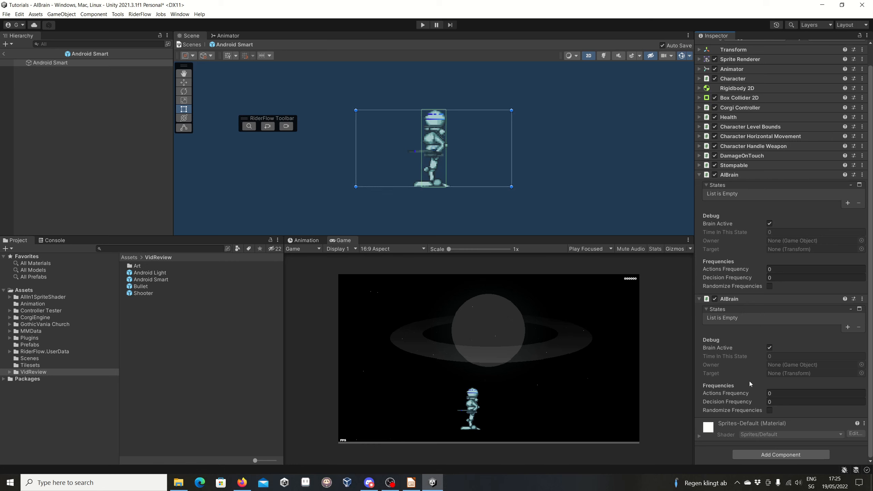
pyautogui.click(772, 454)
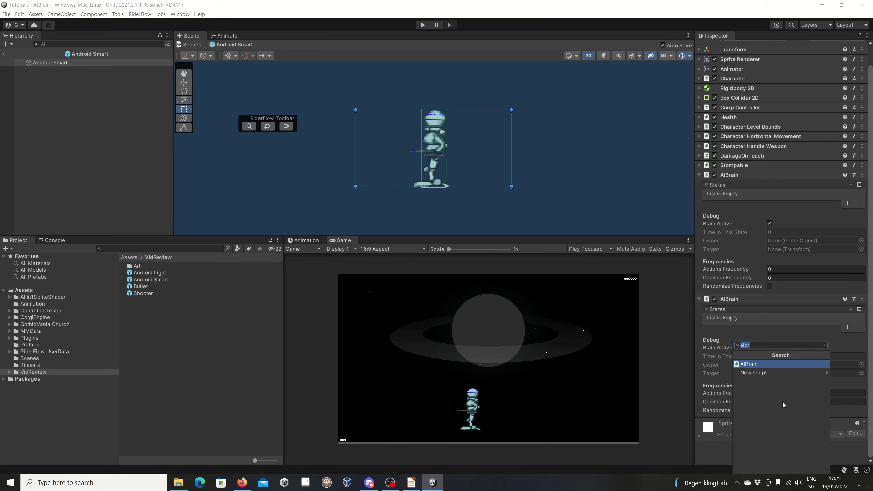
pyautogui.write('aidec')
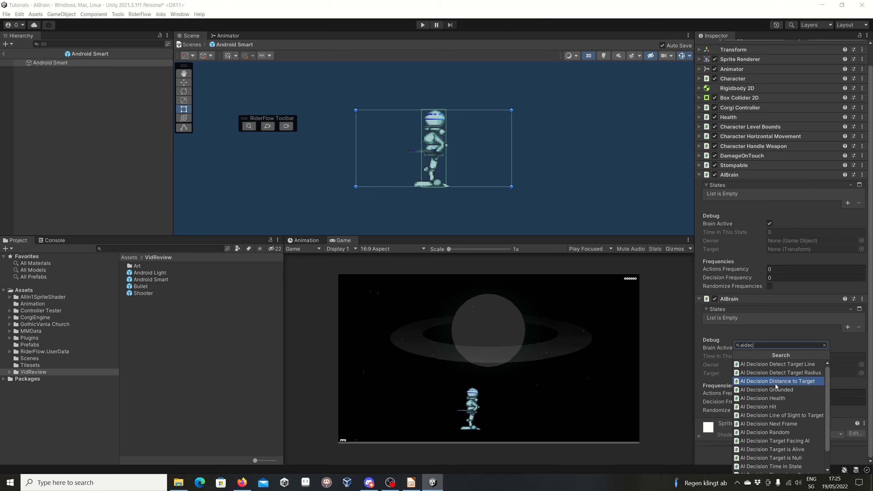
pyautogui.scroll(-1, 772, 402)
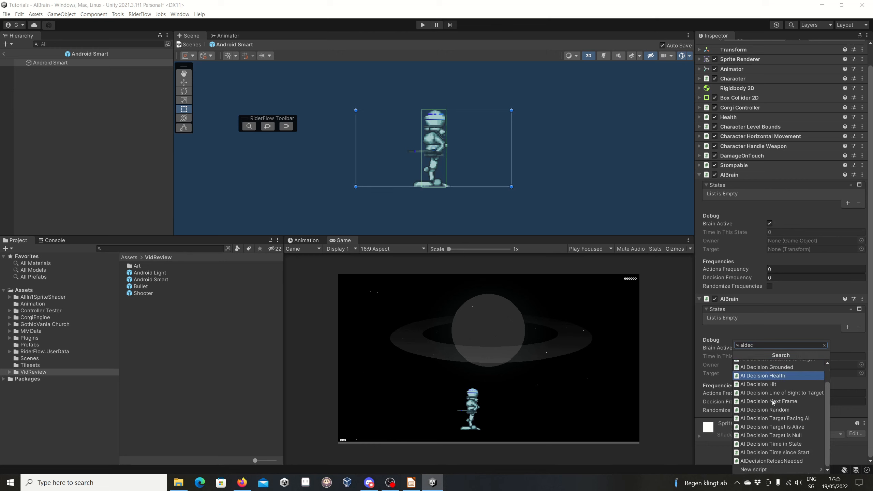
pyautogui.scroll(1, 797, 444)
pyautogui.click(770, 396)
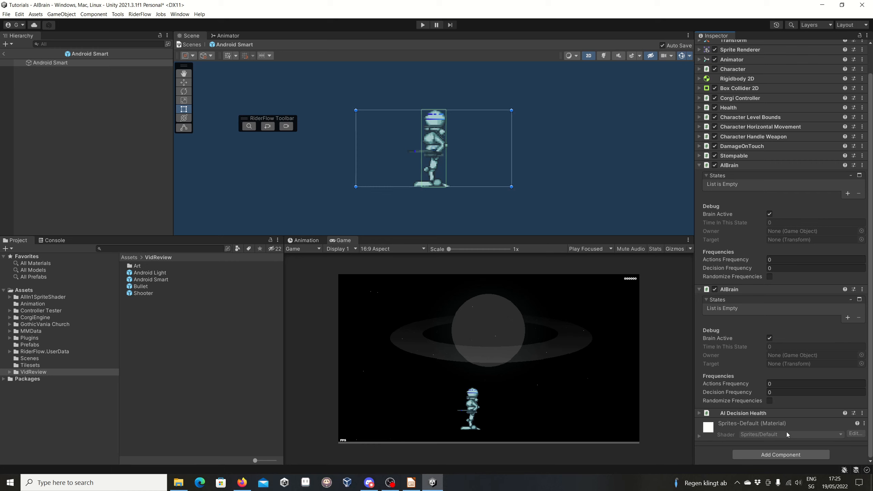
pyautogui.click(700, 414)
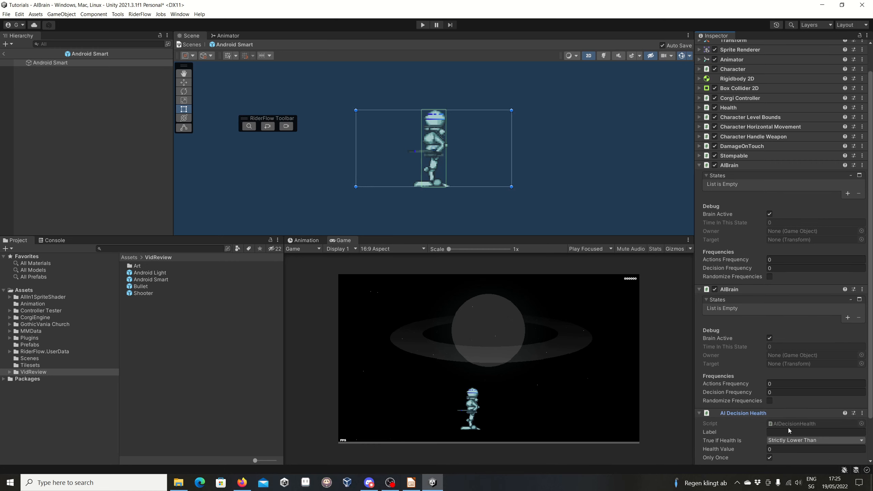
pyautogui.scroll(-3, 789, 430)
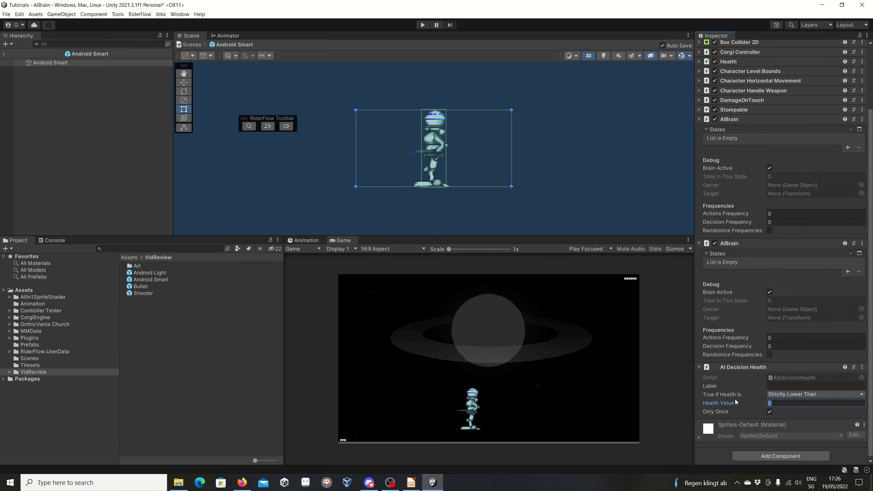
pyautogui.scroll(-1, 736, 402)
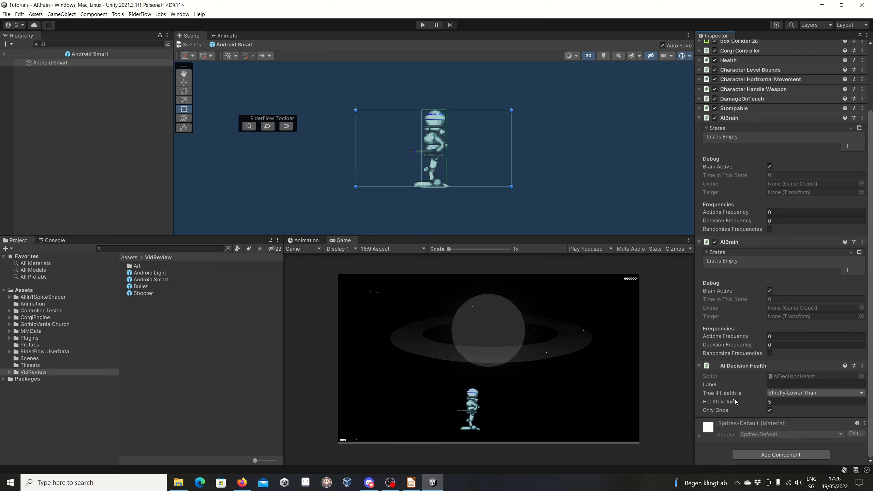
# Step: Add the AI Action Swap Brain and AI Action Move Towards Target components to Android Smart
pyautogui.click(767, 456)
pyautogui.write('aiac')
pyautogui.scroll(-3, 777, 425)
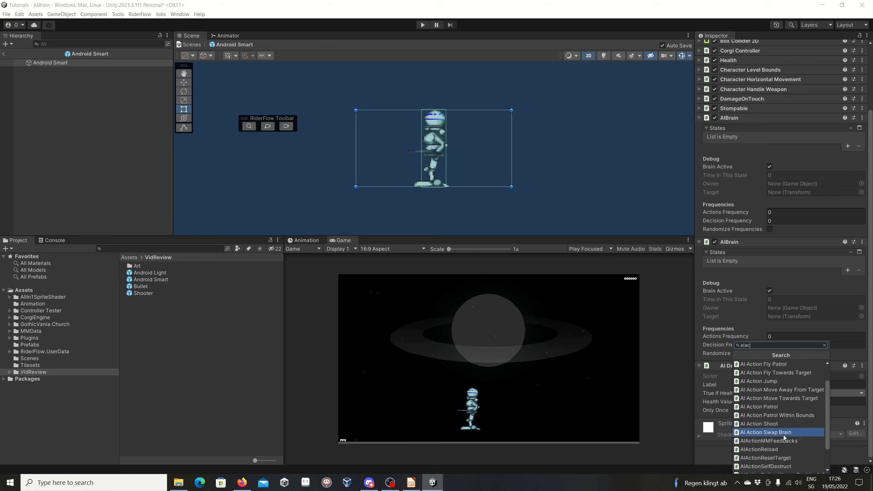
pyautogui.click(784, 433)
pyautogui.scroll(-1, 775, 454)
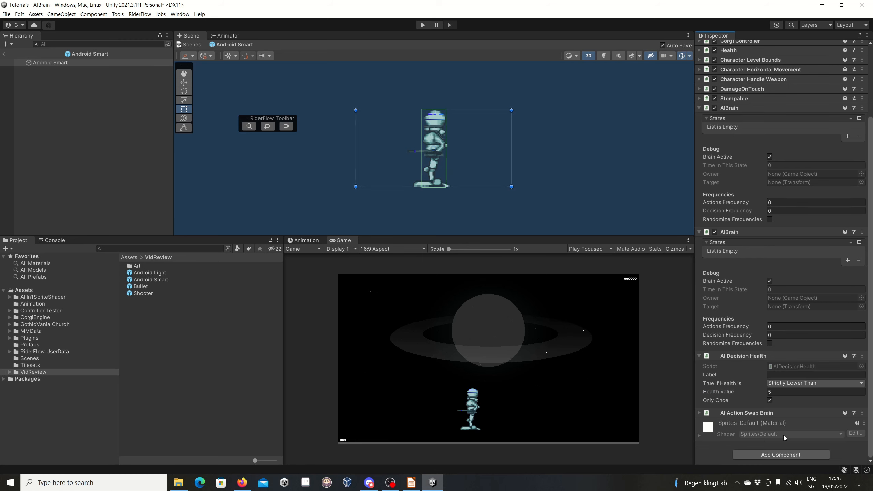
pyautogui.click(774, 459)
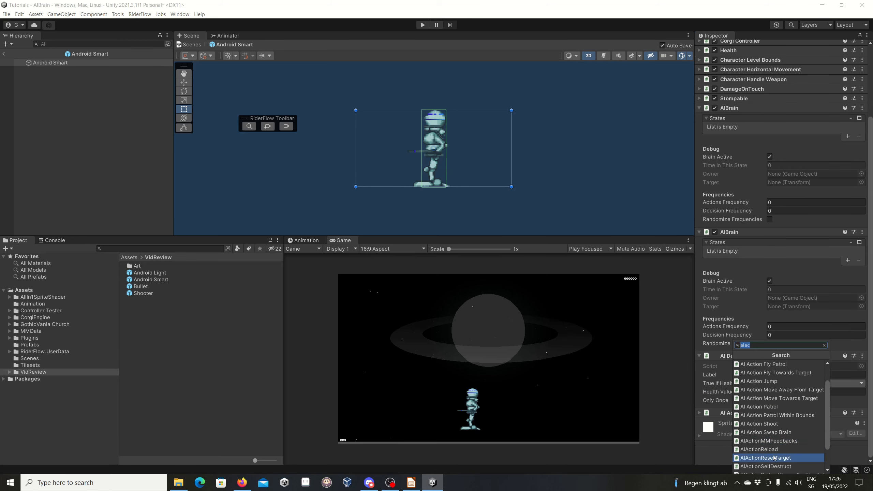
pyautogui.click(780, 398)
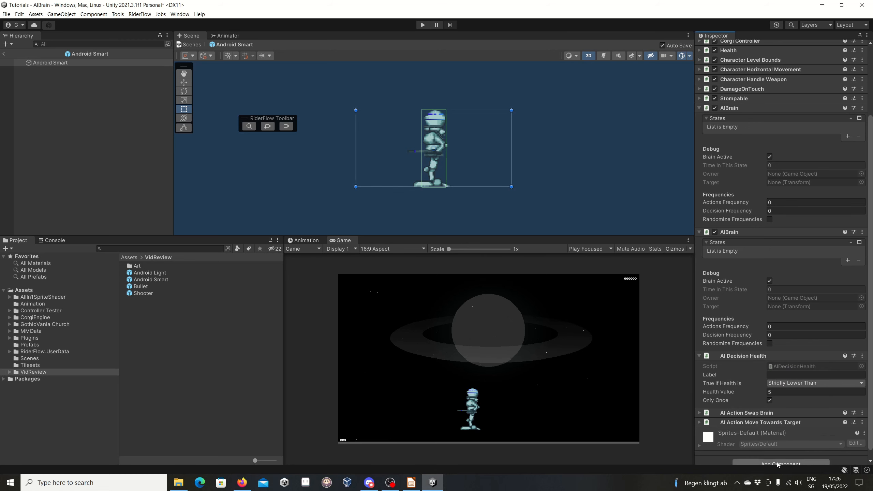
# Step: Add the AI Action Shoot and AI Action Do Nothing components to Android Smart
pyautogui.click(779, 461)
pyautogui.click(772, 424)
pyautogui.click(788, 457)
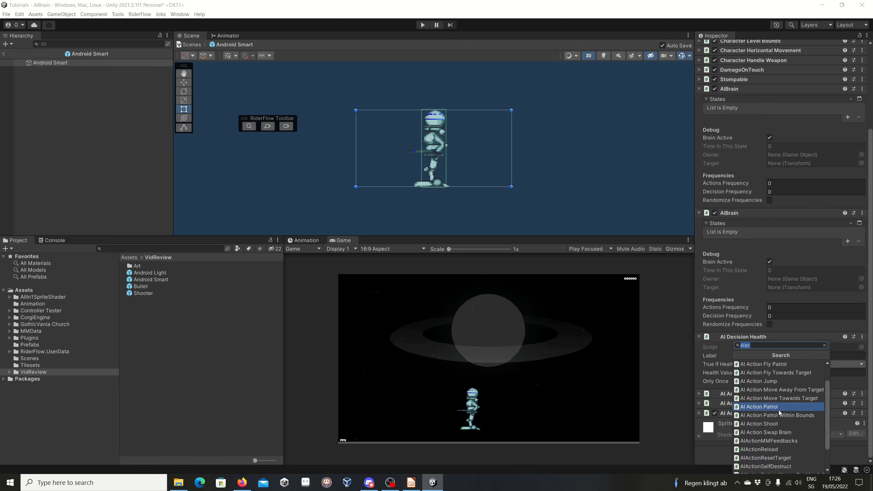
pyautogui.click(765, 381)
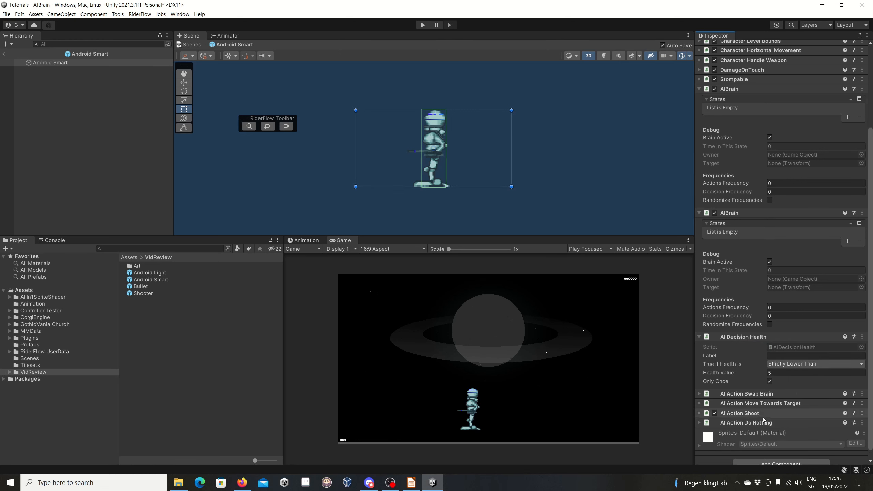
# Step: Add an AI Decision Detect Target Radius component to Android Smart
pyautogui.click(775, 454)
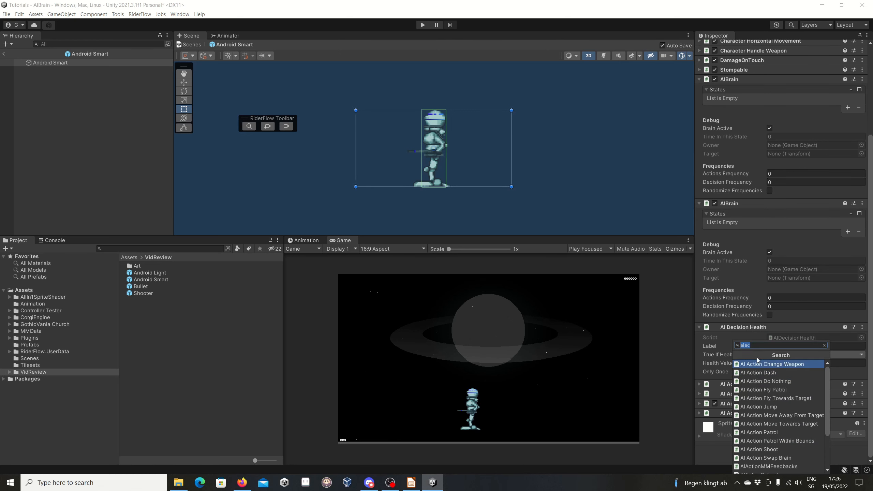
pyautogui.write('ai')
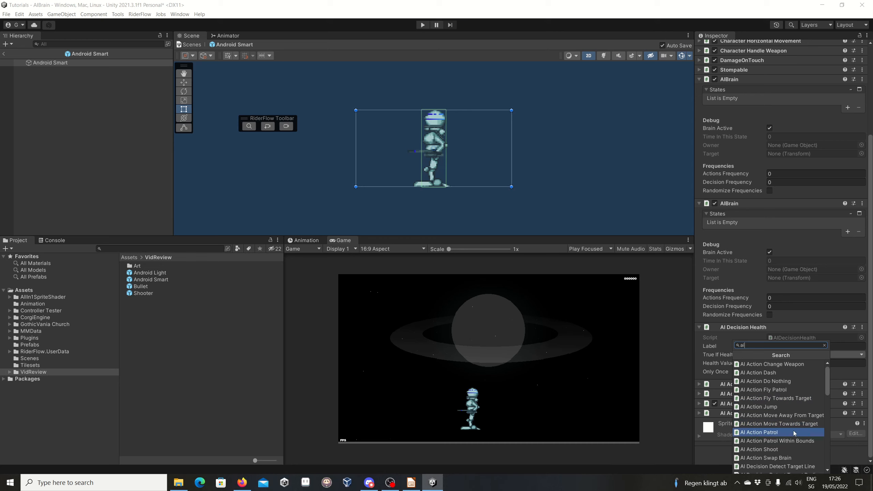
pyautogui.write('de')
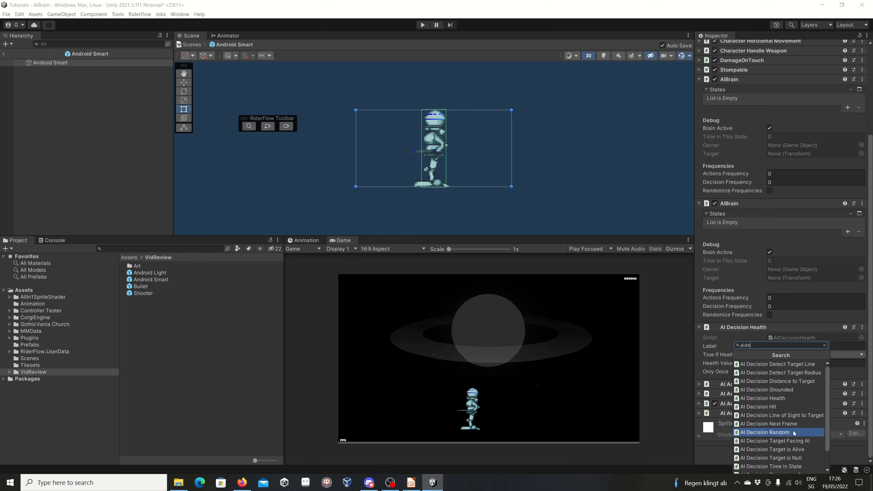
pyautogui.click(802, 372)
pyautogui.scroll(-3, 787, 421)
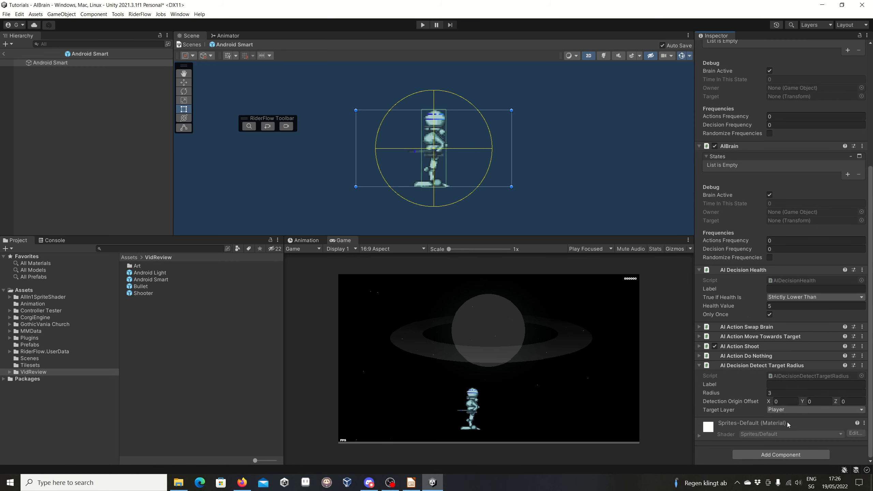
# Step: Add the AI Decision Hit and AI Decision Time in State components to Android Smart
pyautogui.click(795, 456)
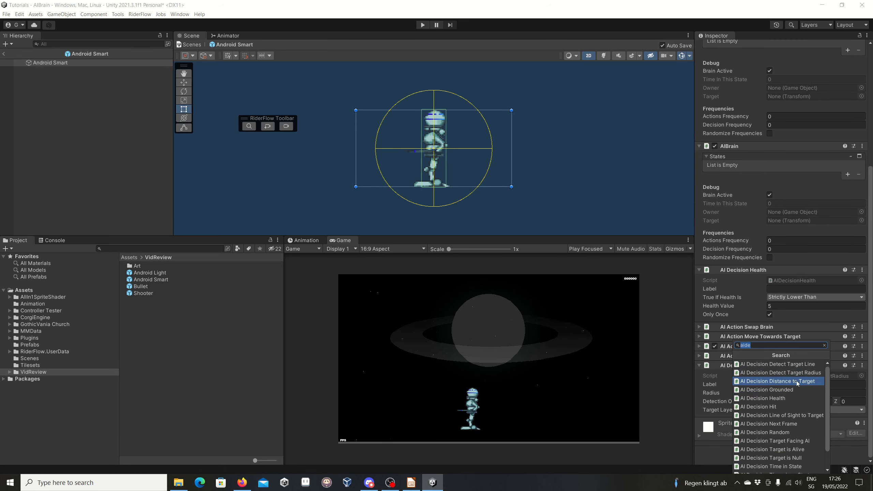
pyautogui.scroll(-2, 790, 388)
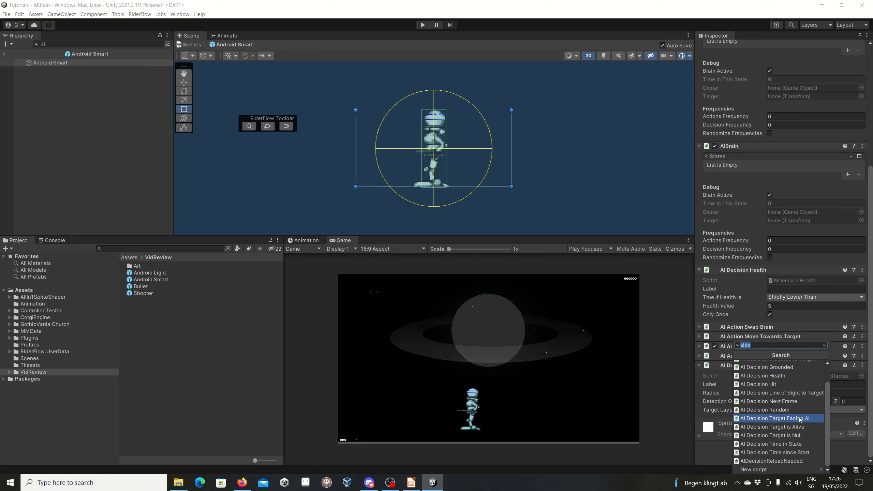
pyautogui.click(776, 384)
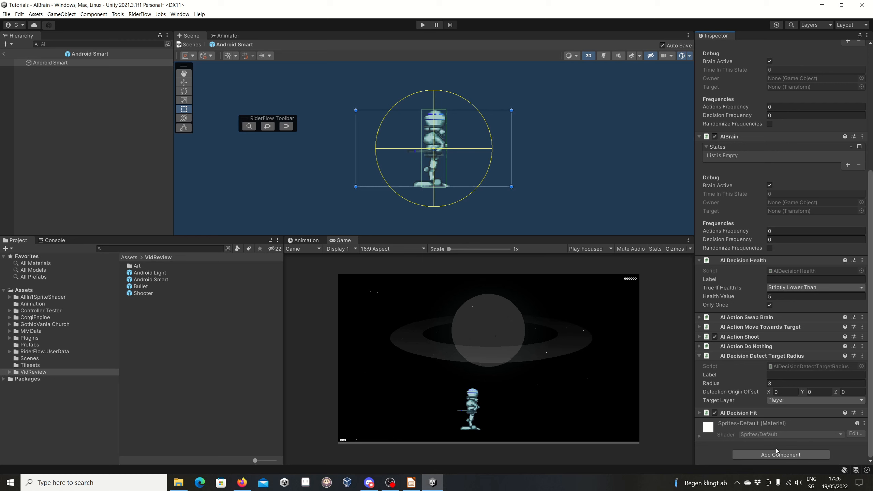
pyautogui.click(779, 458)
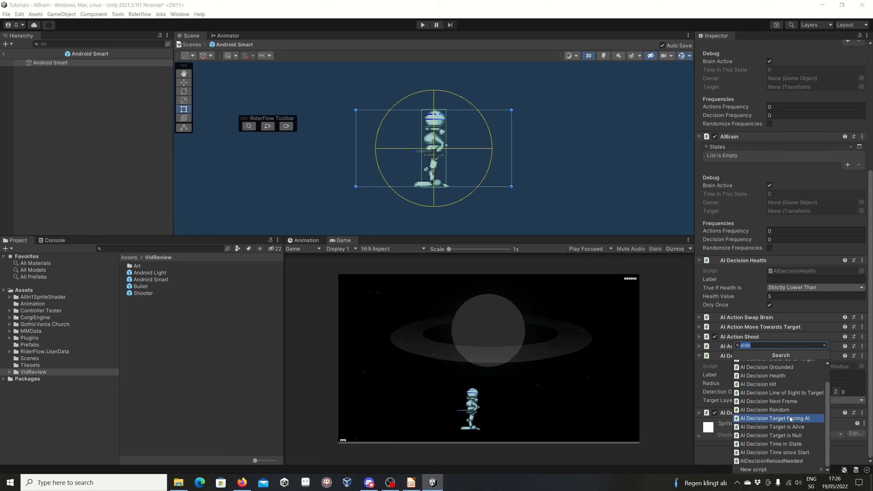
pyautogui.click(787, 444)
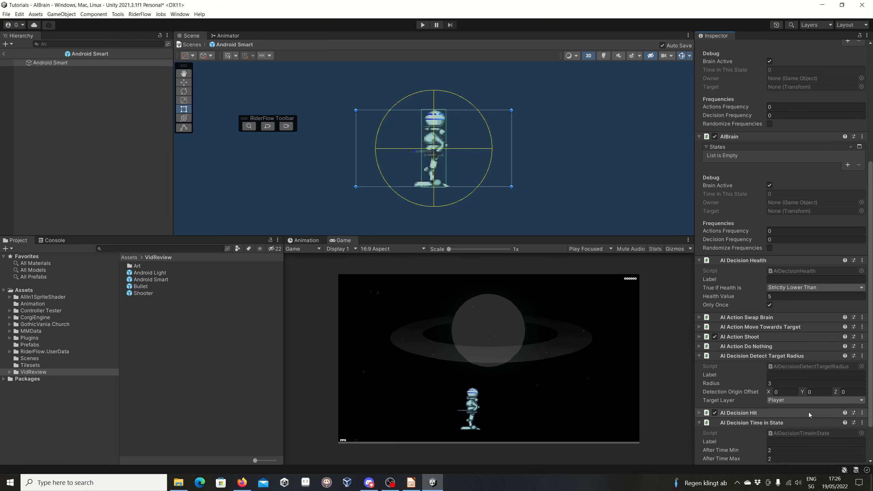
# Step: Review Android Smart's full component list, including both AIBrains and the added AI actions and decisions
pyautogui.scroll(5, 796, 393)
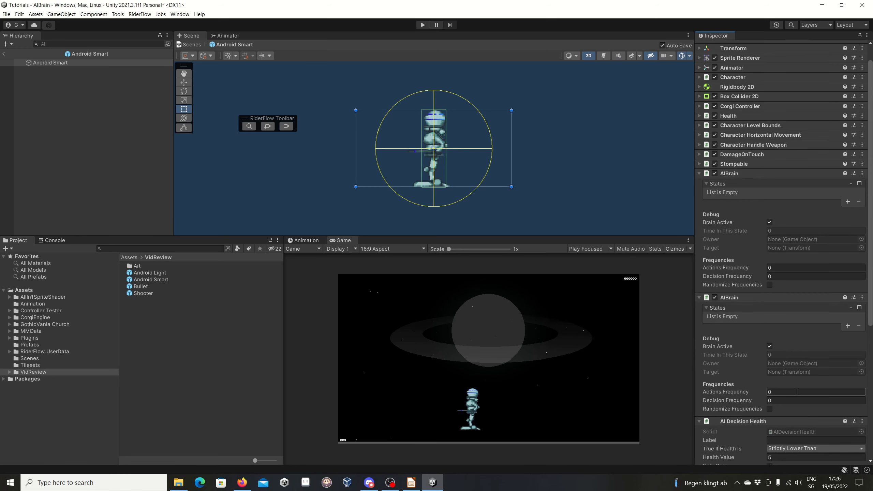
pyautogui.scroll(-6, 797, 393)
pyautogui.scroll(10, 797, 393)
pyautogui.scroll(-11, 796, 392)
pyautogui.scroll(12, 796, 392)
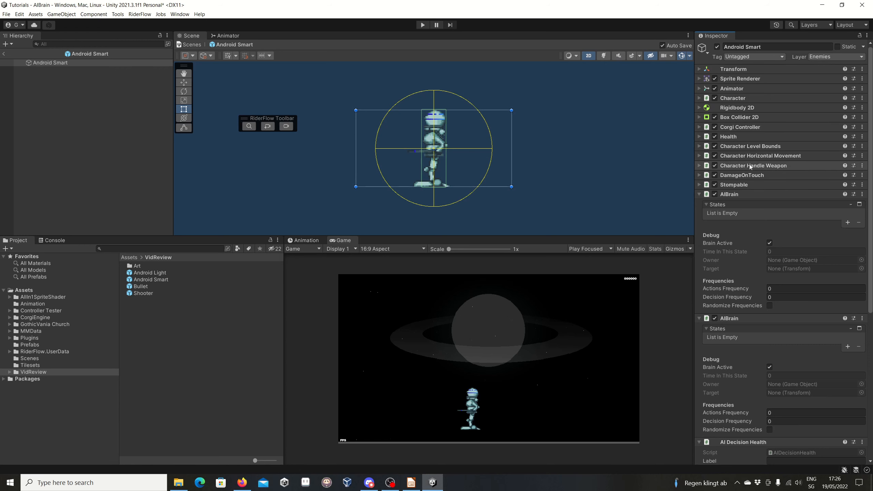
pyautogui.scroll(-12, 750, 167)
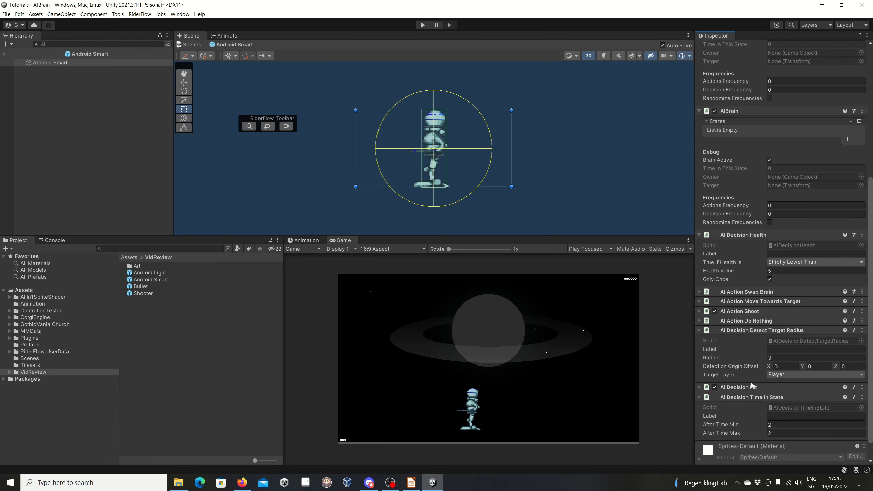
pyautogui.scroll(5, 746, 403)
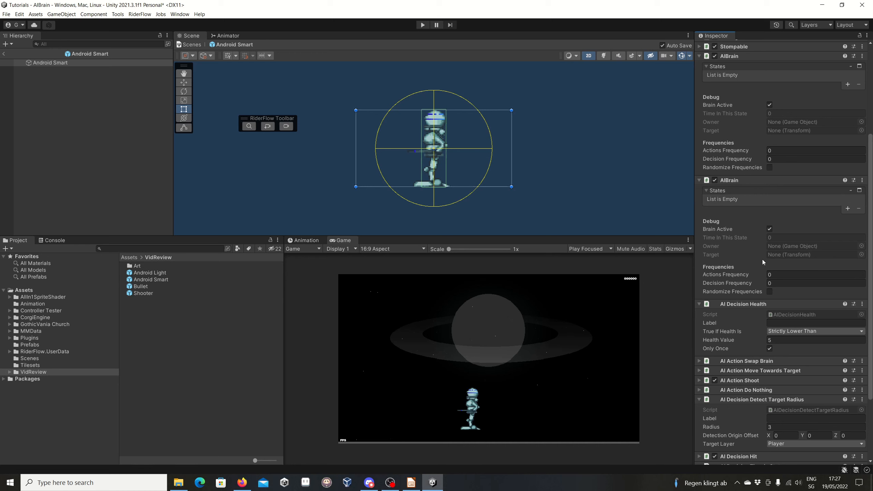
pyautogui.scroll(3, 825, 120)
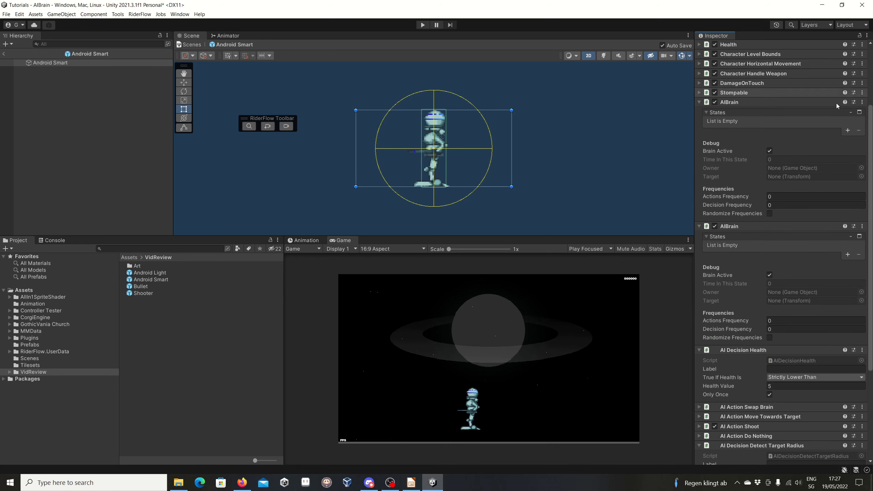
# Step: Add three empty states to Android Smart's first AIBrain component
pyautogui.click(848, 131)
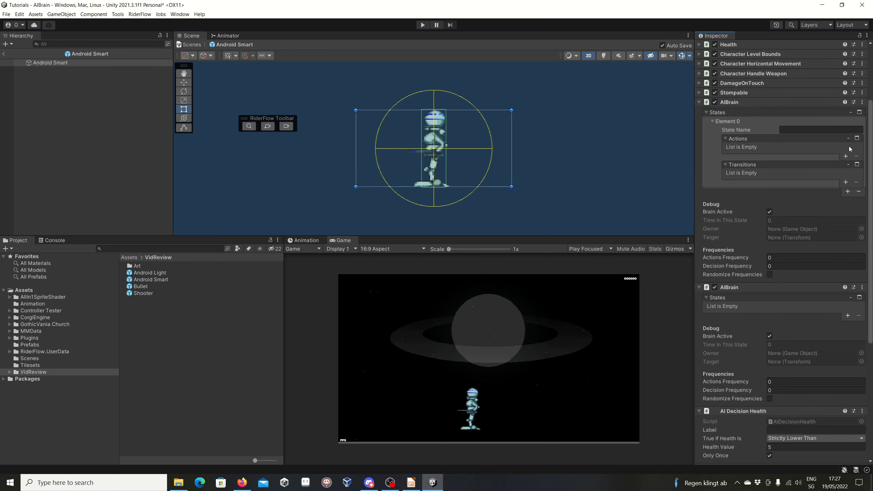
pyautogui.click(848, 191)
pyautogui.click(848, 261)
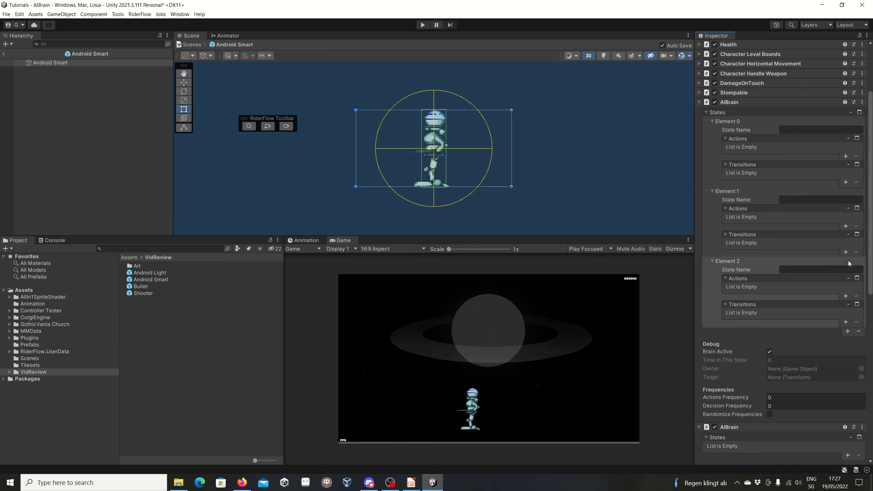
# Step: Add two empty states to Android Smart's second AIBrain component
pyautogui.scroll(-2, 829, 261)
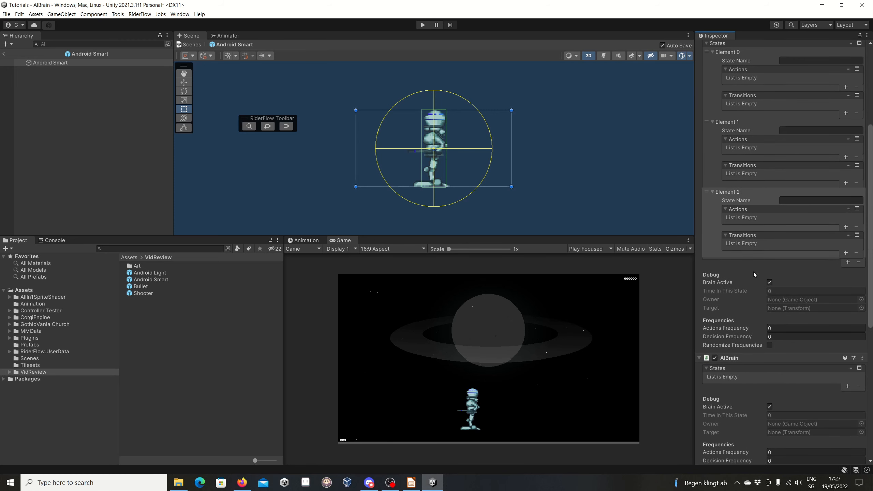
pyautogui.scroll(-3, 753, 272)
pyautogui.scroll(-3, 753, 272)
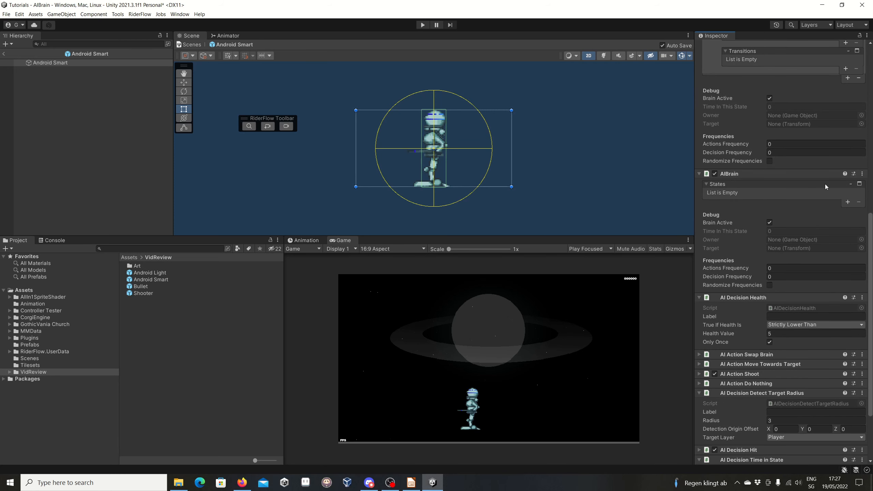
pyautogui.click(848, 202)
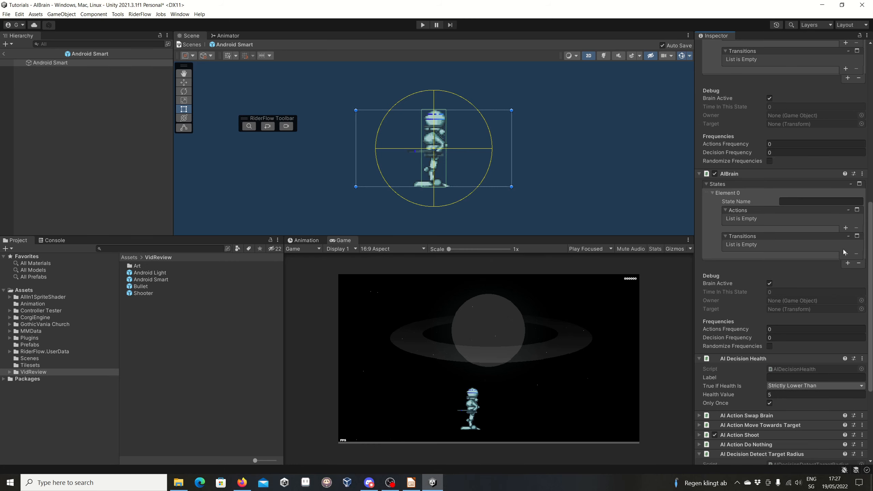
pyautogui.click(848, 263)
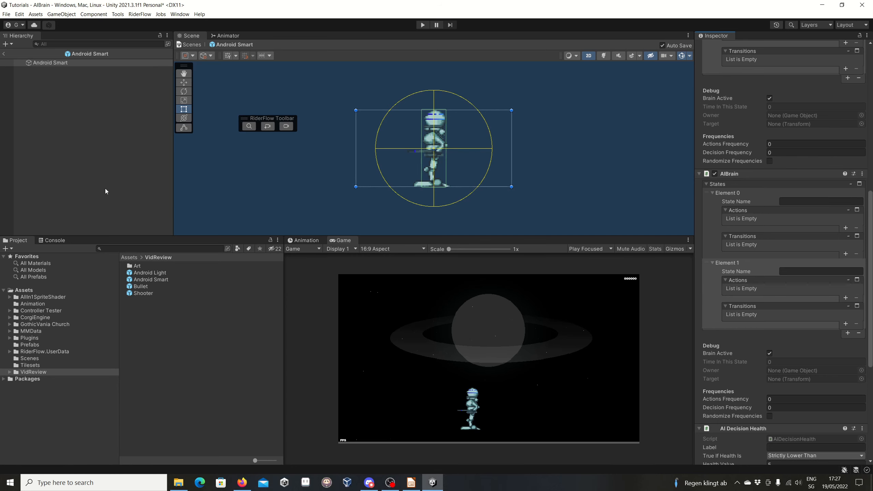
pyautogui.scroll(5, 815, 185)
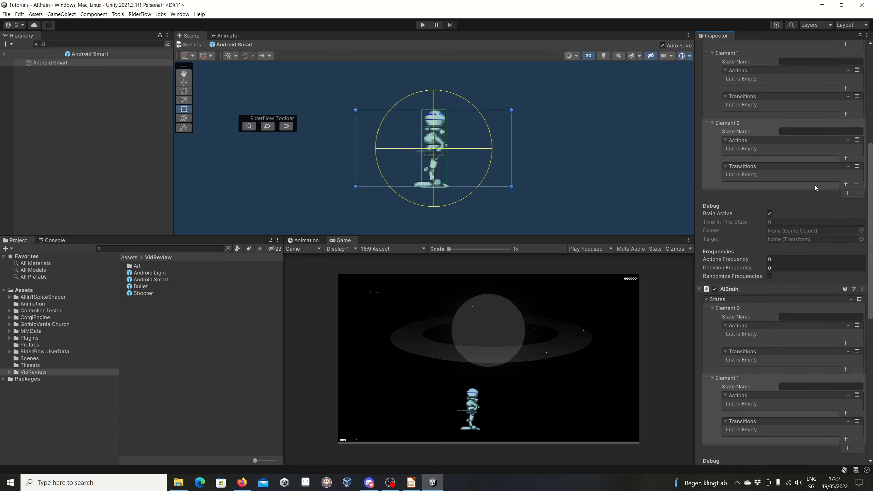
pyautogui.scroll(6, 815, 186)
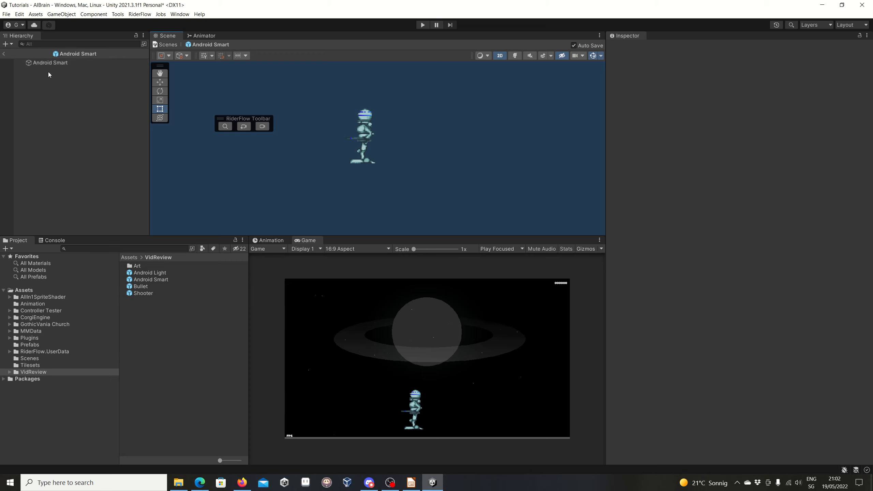
# Step: Create an empty child object named Brain1 under Android Smart
pyautogui.rightClick(53, 63)
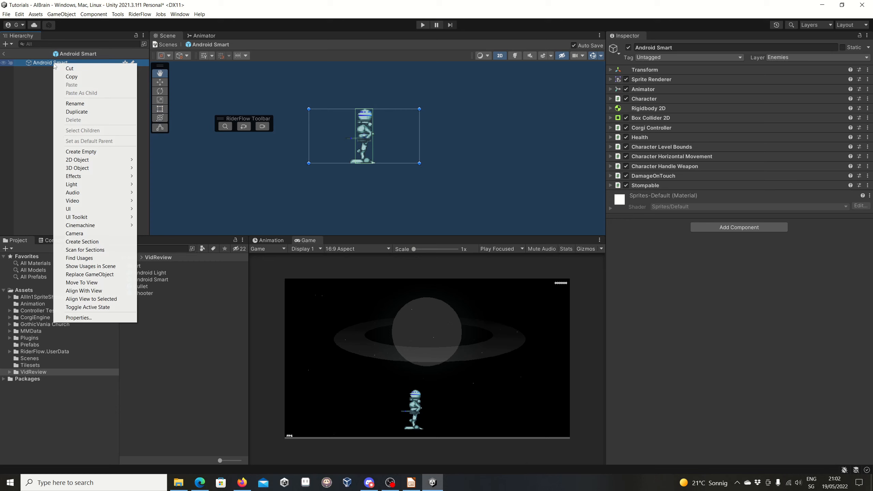
pyautogui.click(102, 155)
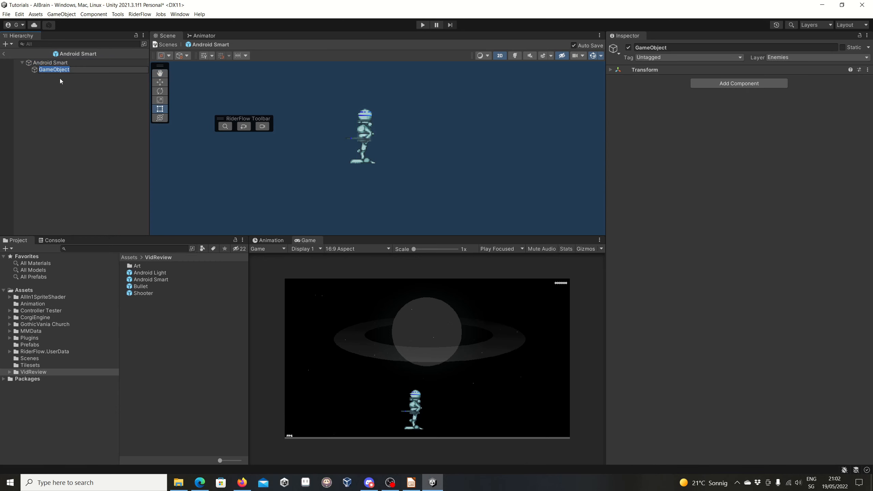
pyautogui.write('Brain1')
pyautogui.press('Return')
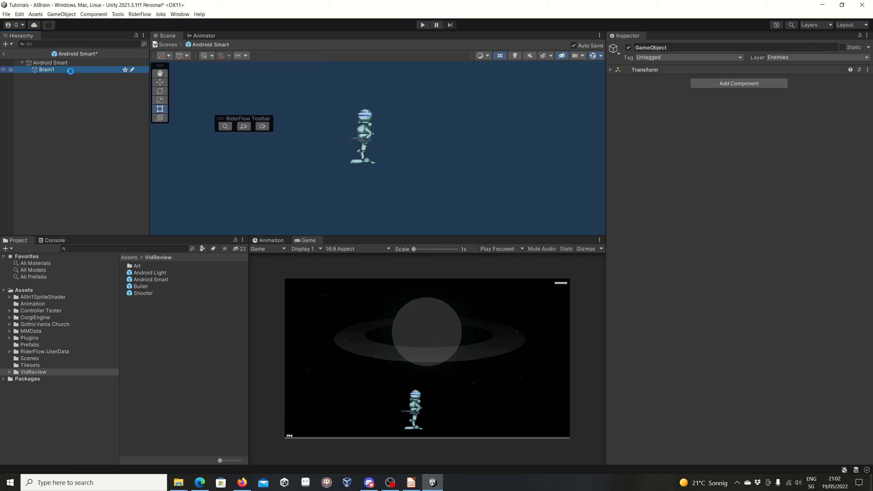
# Step: Create a second empty child object named Brain2 under Android Smart
pyautogui.rightClick(51, 63)
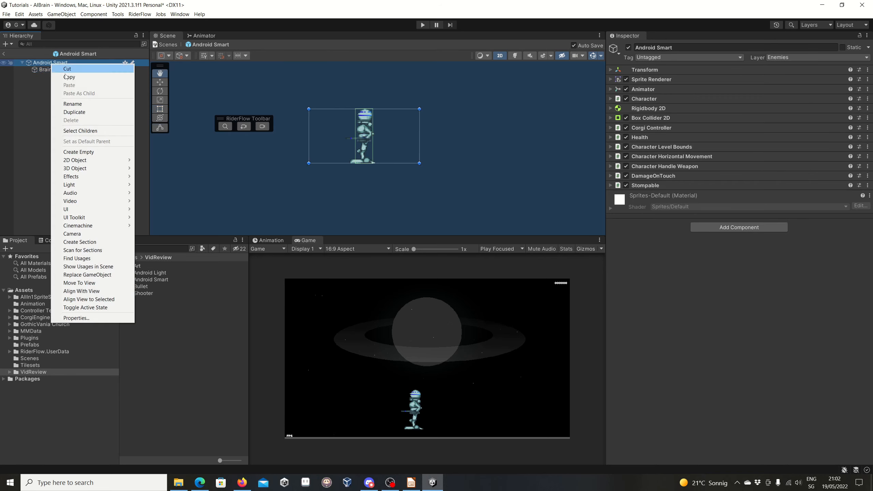
pyautogui.click(88, 152)
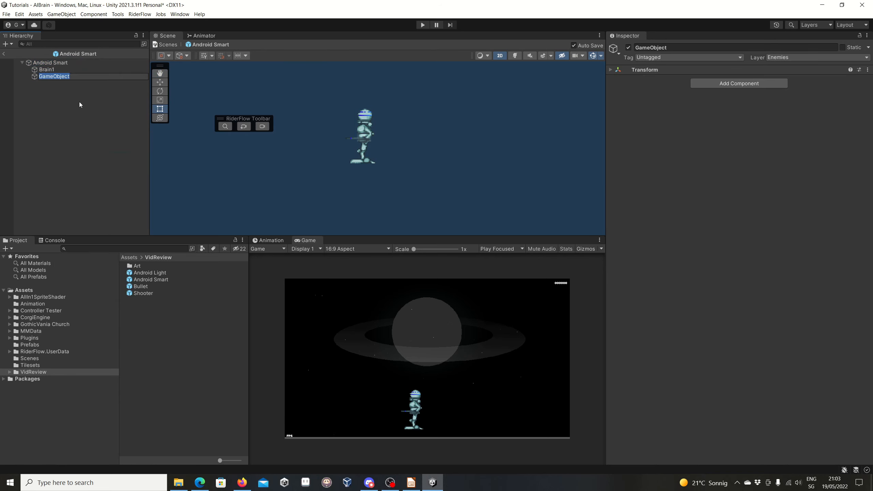
pyautogui.write('Brain2')
pyautogui.press('Return')
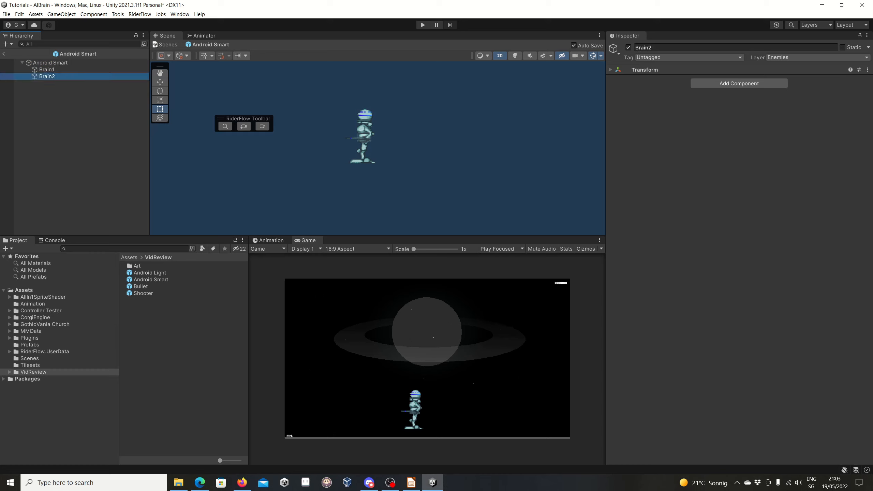
# Step: Check the Brain1 and Brain2 objects, then return to the scene and inspect the Android Smart instance
pyautogui.click(51, 70)
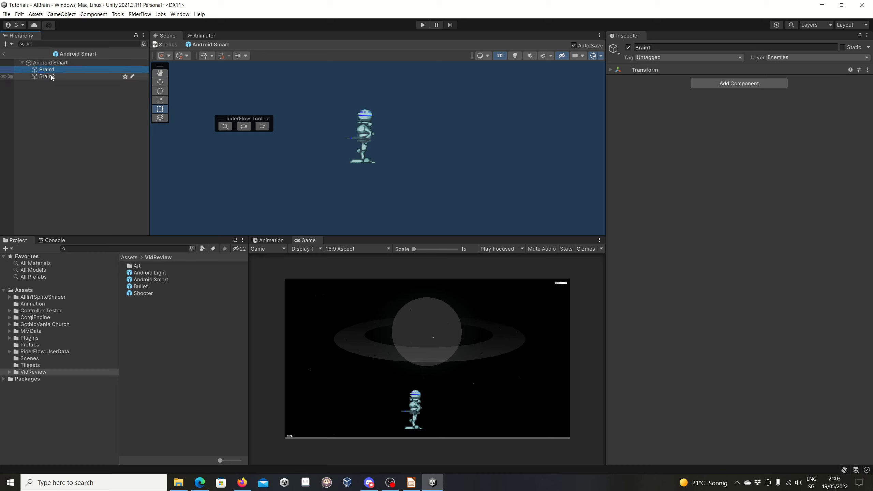
pyautogui.click(51, 77)
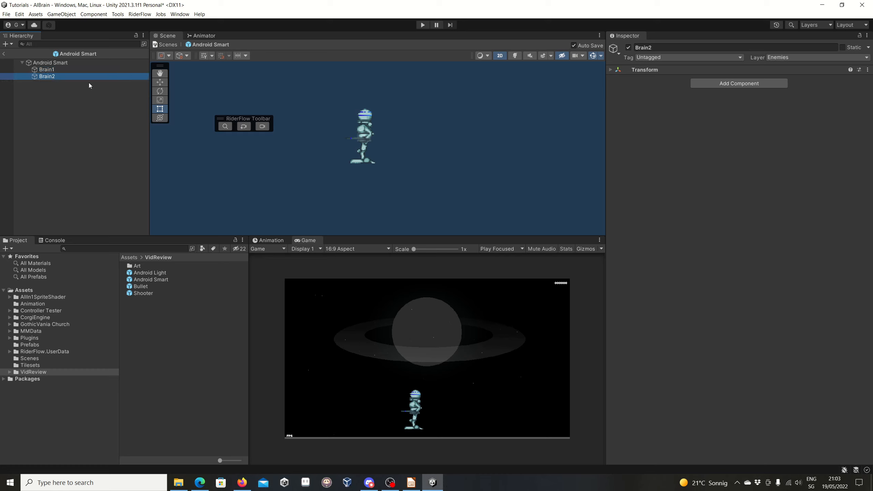
pyautogui.click(61, 71)
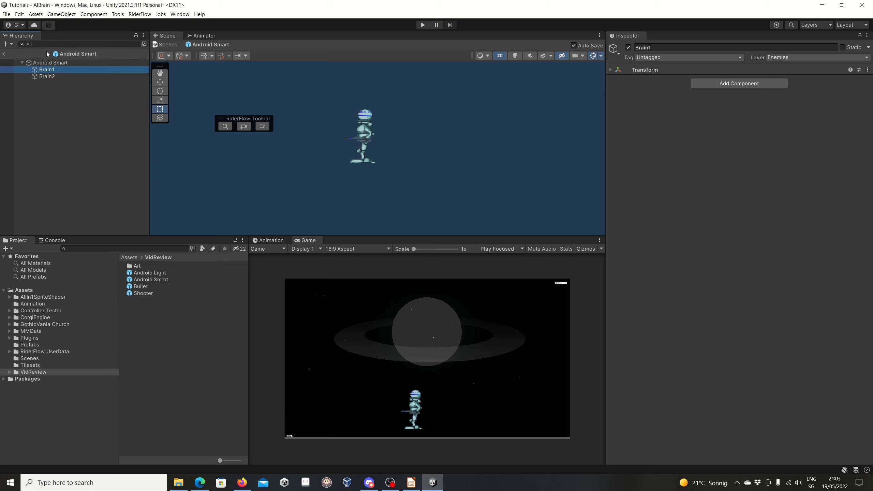
pyautogui.click(4, 54)
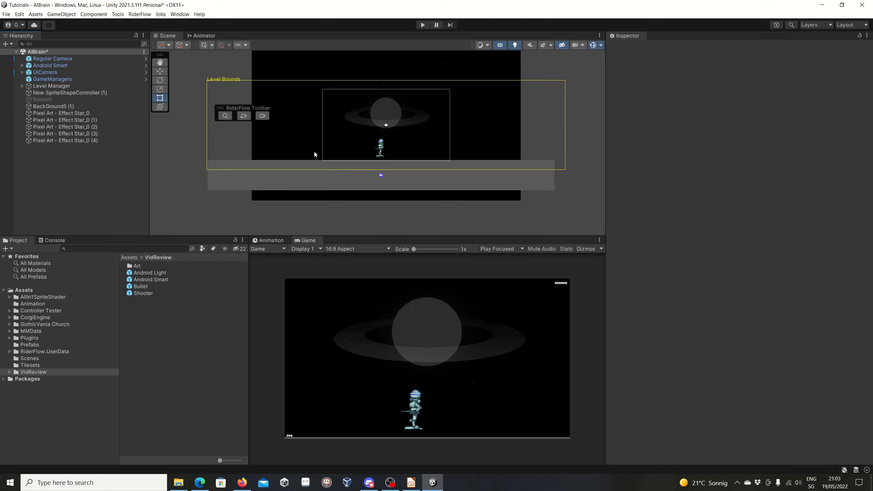
pyautogui.click(380, 150)
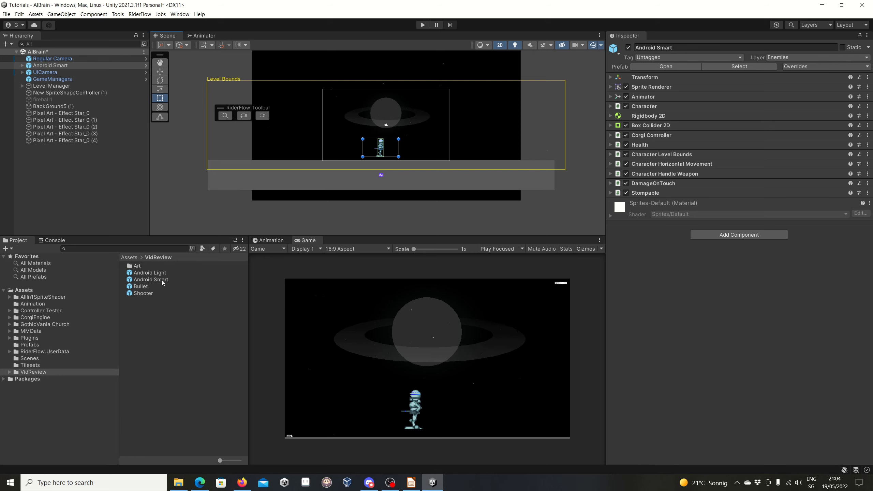
# Step: Open the Android Smart prefab and add an AIBrain component to its Brain1 child
pyautogui.doubleClick(150, 280)
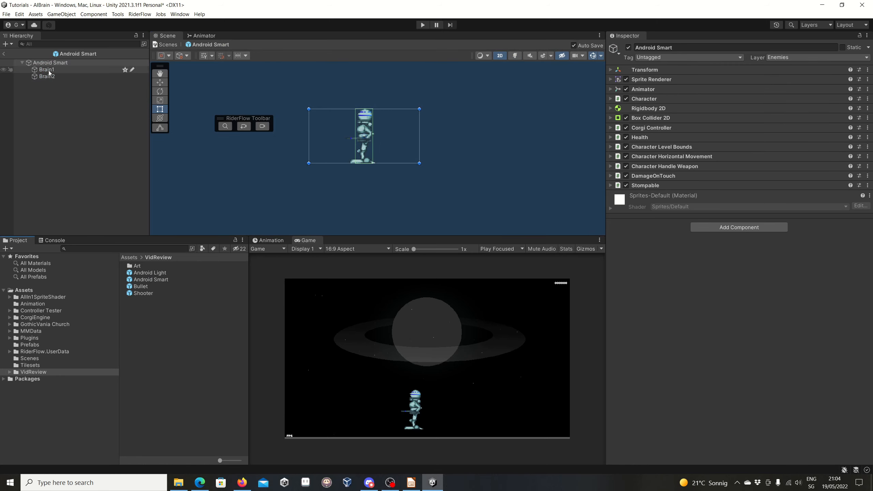
pyautogui.click(48, 70)
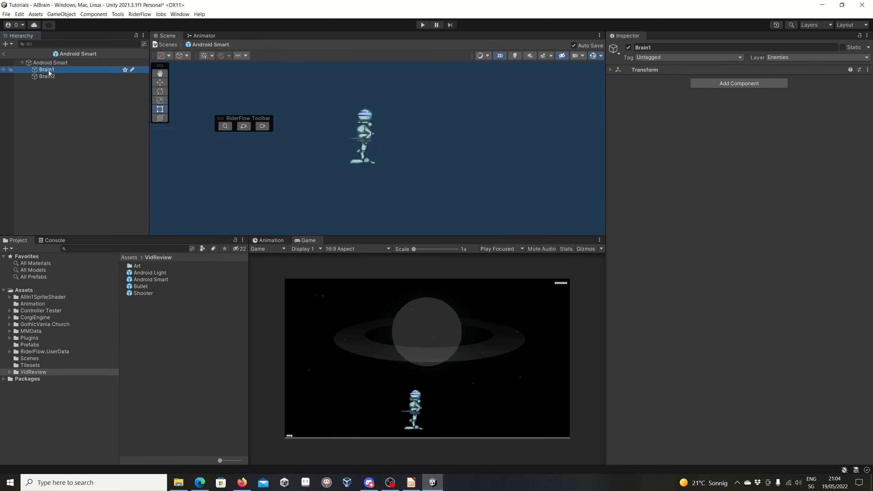
pyautogui.click(739, 85)
pyautogui.write('aibr')
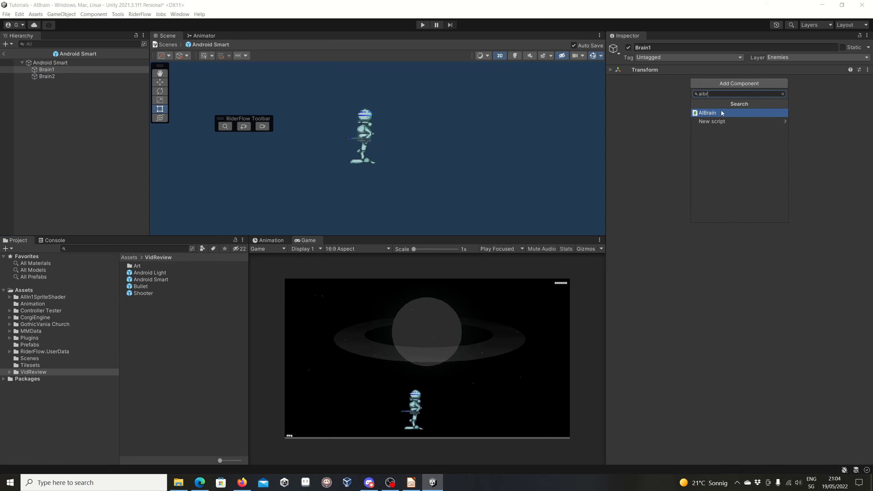
pyautogui.press('Return')
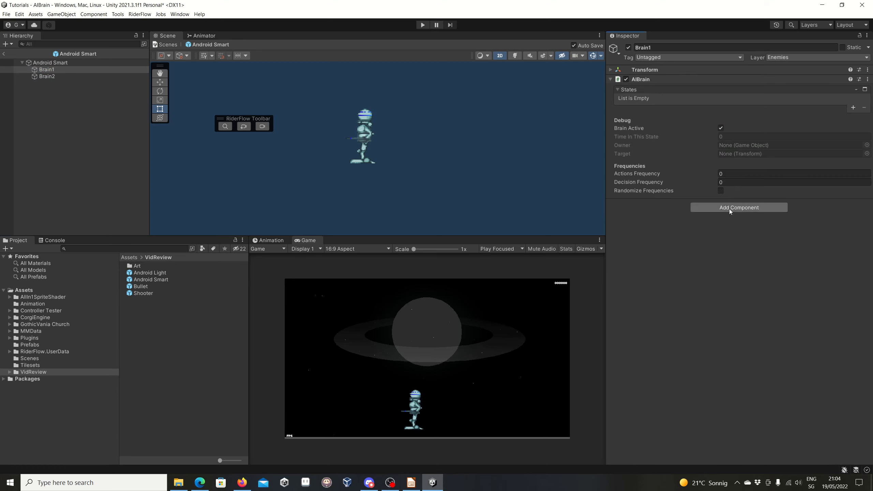
# Step: Add three states to Brain1's AIBrain and name them Patrol, Follow and ChangeBrain
pyautogui.click(854, 108)
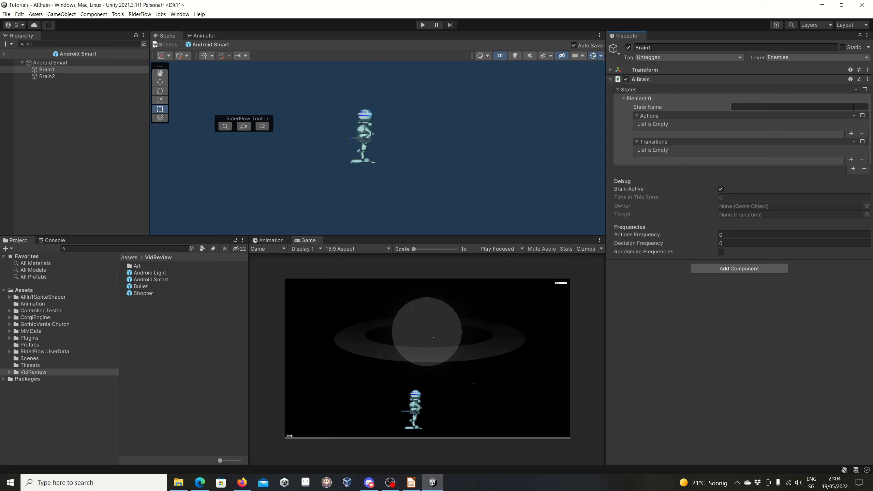
pyautogui.click(853, 170)
pyautogui.click(853, 239)
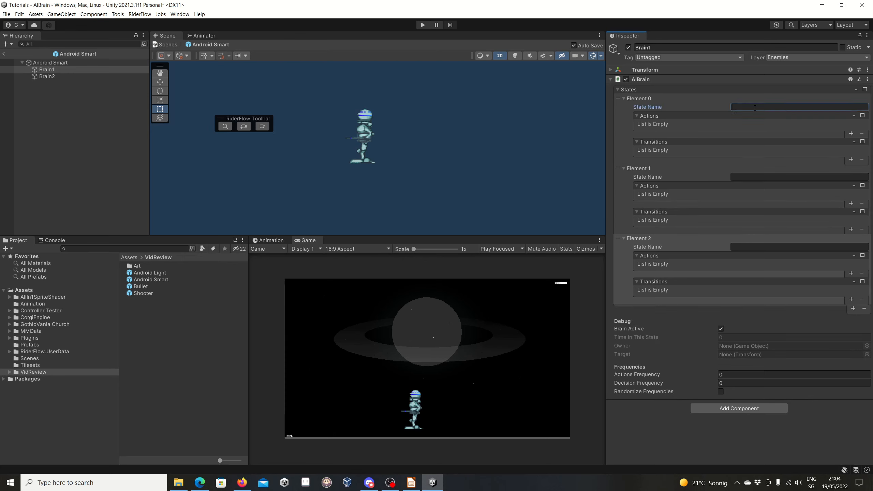
pyautogui.write('Patrol')
pyautogui.click(754, 177)
pyautogui.write('Follow')
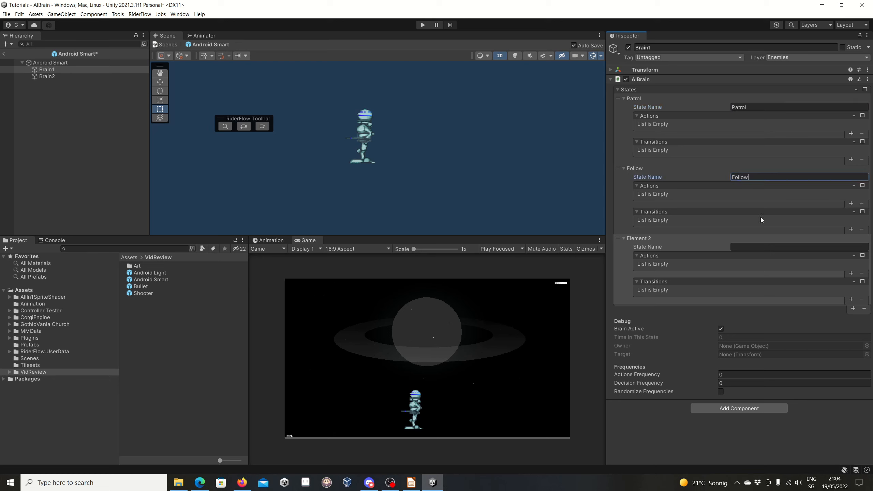
pyautogui.click(755, 247)
pyautogui.write('Ch')
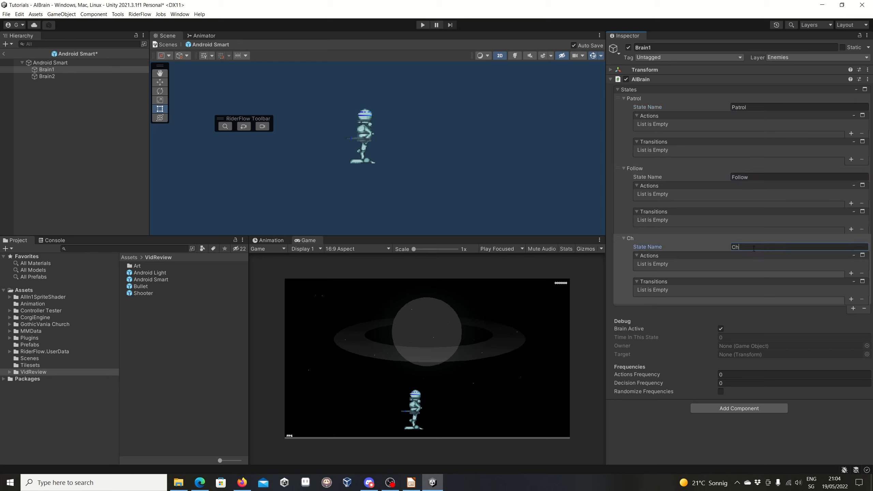
pyautogui.write('angeBrain')
pyautogui.press('Return')
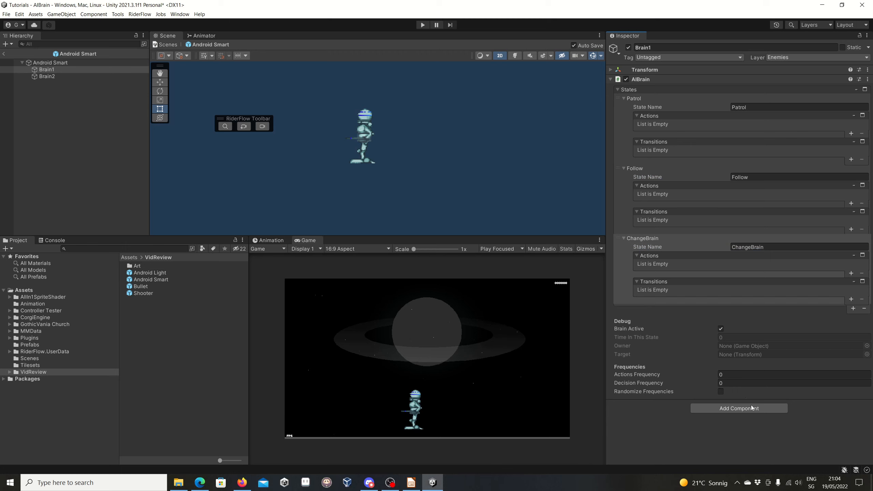
# Step: Add the AI Action Patrol Within Bounds and AI Action Move Towards Target components to Brain1
pyautogui.click(732, 408)
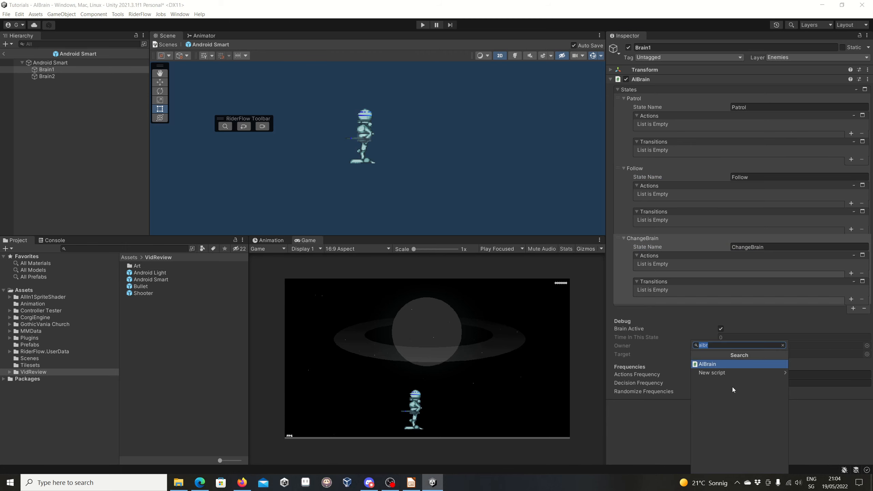
pyautogui.write('aiact')
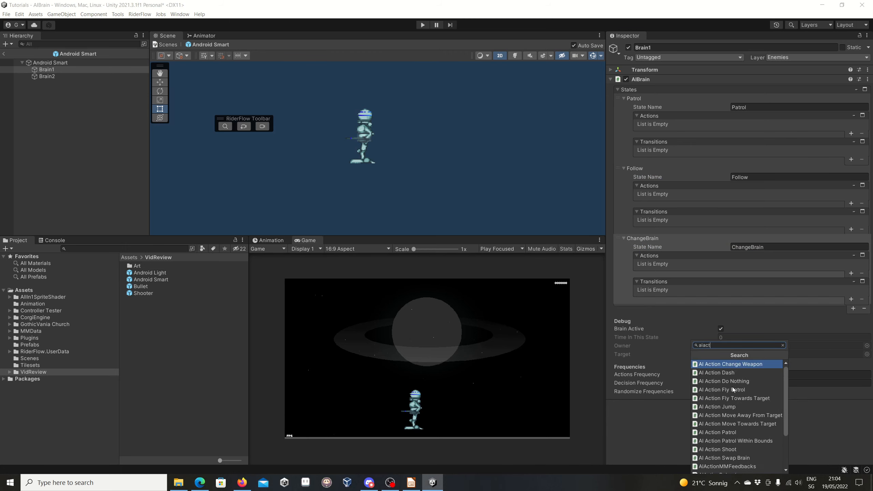
pyautogui.click(738, 443)
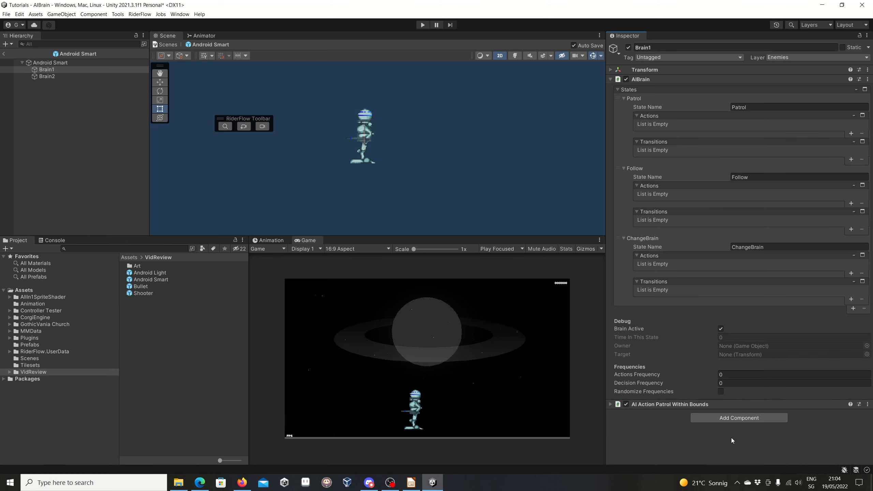
pyautogui.click(733, 420)
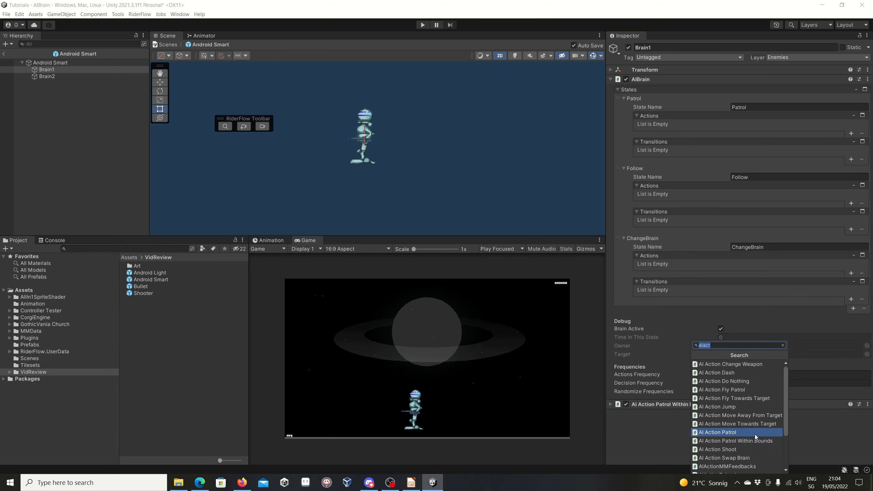
pyautogui.click(739, 426)
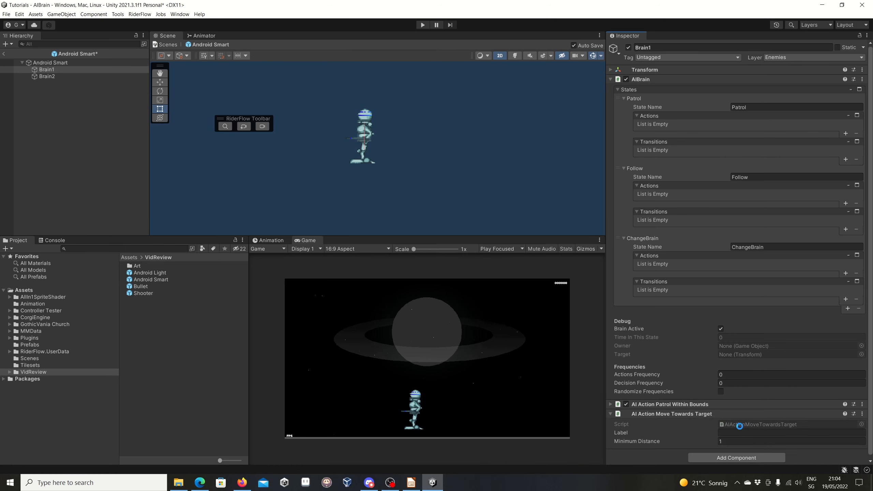
# Step: Add the AI Action Swap Brain component to Brain1 and collapse the AI Action Move Towards Target component
pyautogui.click(728, 455)
pyautogui.write('change')
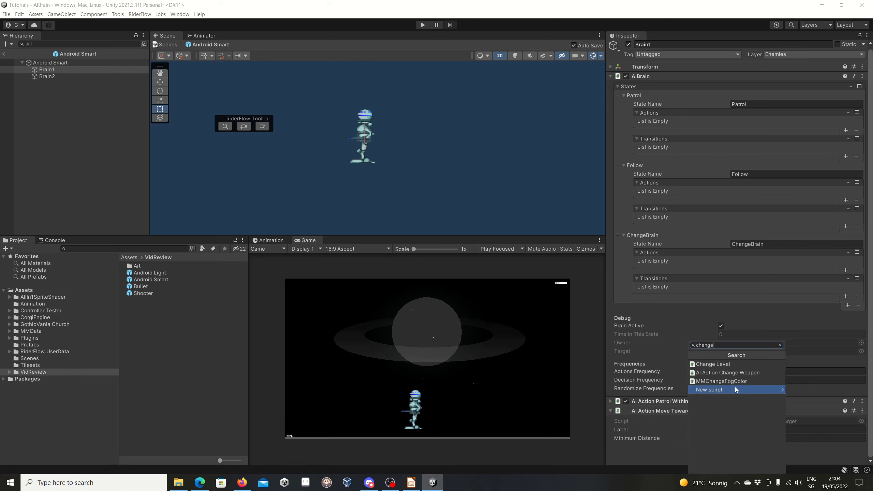
pyautogui.press('BackSpace')
pyautogui.press('BackSpace')
pyautogui.press('BackSpace')
pyautogui.press('BackSpace')
pyautogui.press('BackSpace')
pyautogui.press('BackSpace')
pyautogui.write('ai')
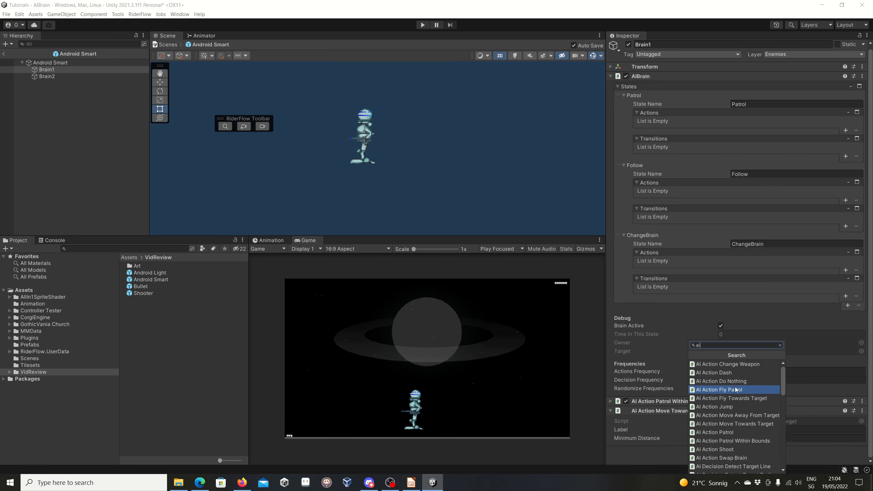
pyautogui.write('acti')
pyautogui.scroll(-3, 739, 418)
pyautogui.click(745, 408)
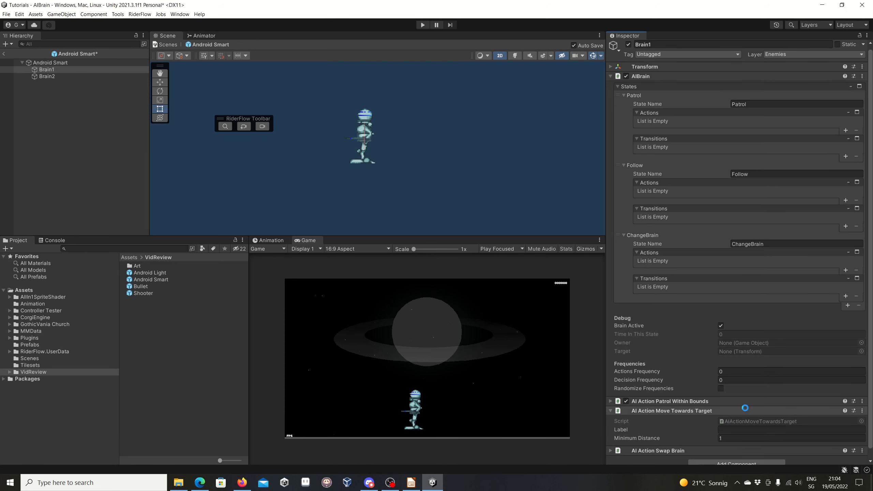
pyautogui.scroll(-1, 647, 434)
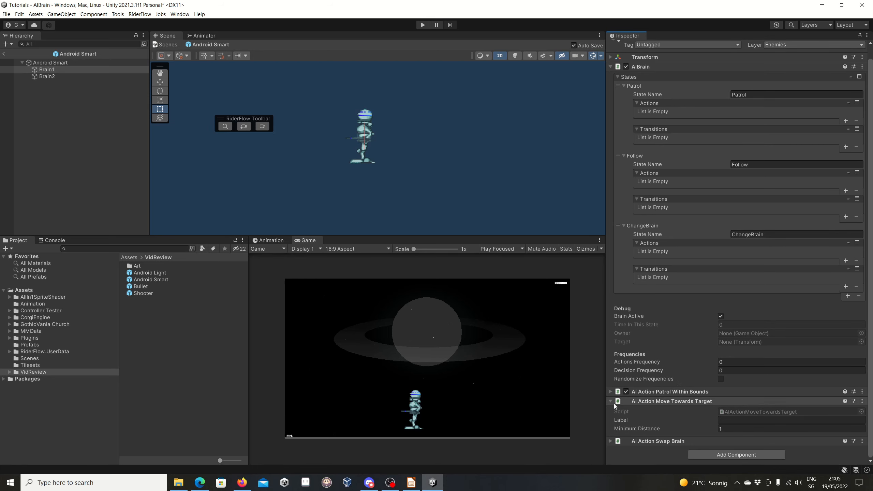
pyautogui.click(613, 404)
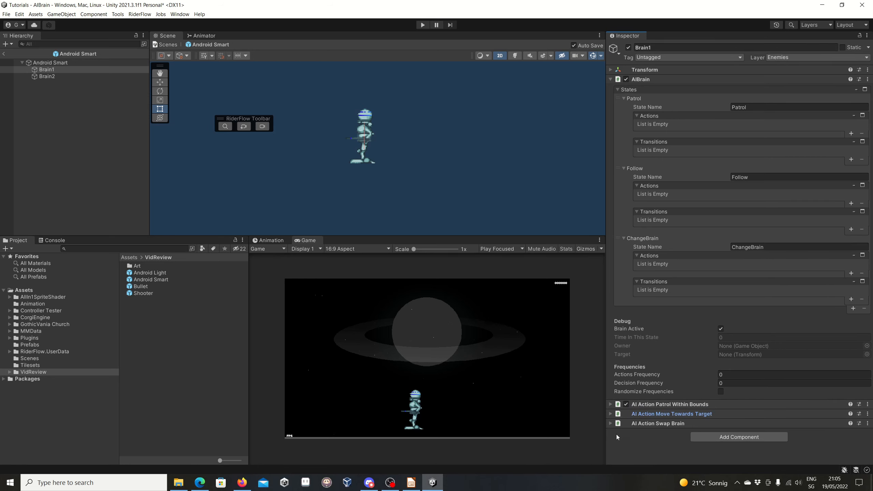
# Step: Add the AI Decision Detect Target Radius component to Brain1 and set its radius to 10
pyautogui.click(725, 435)
pyautogui.write('aide')
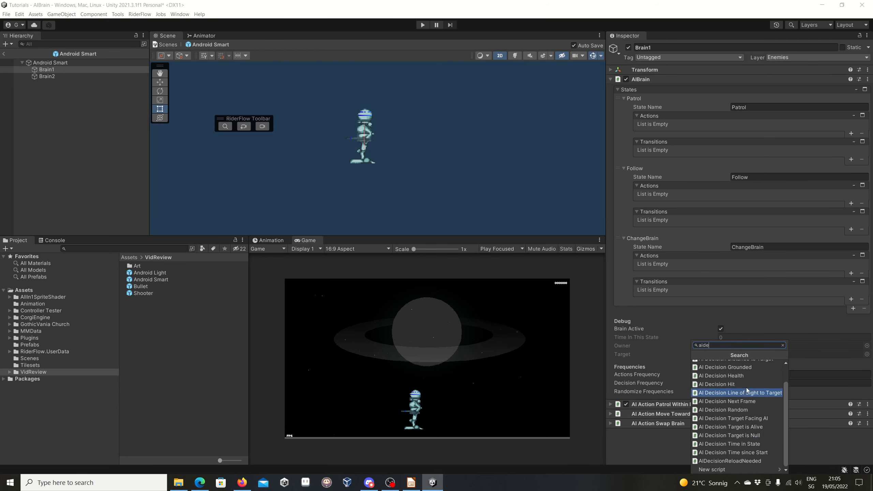
pyautogui.scroll(2, 746, 387)
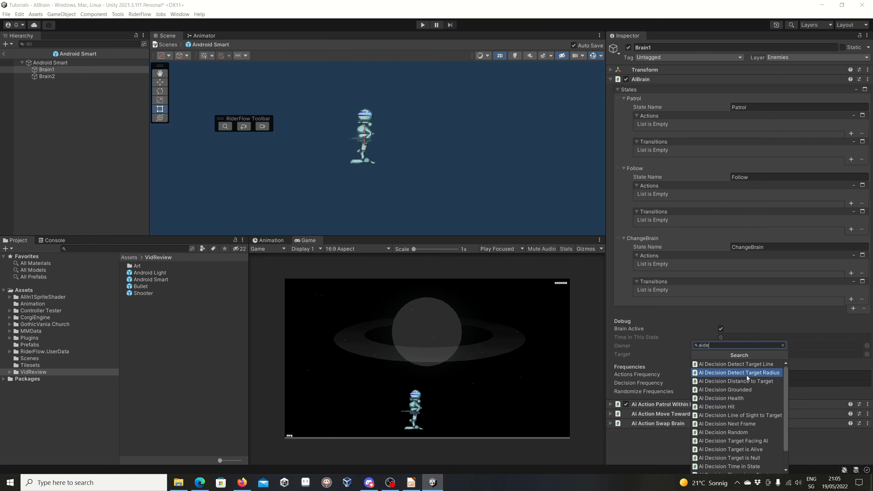
pyautogui.click(729, 375)
pyautogui.scroll(-2, 690, 421)
pyautogui.click(732, 420)
pyautogui.write('10')
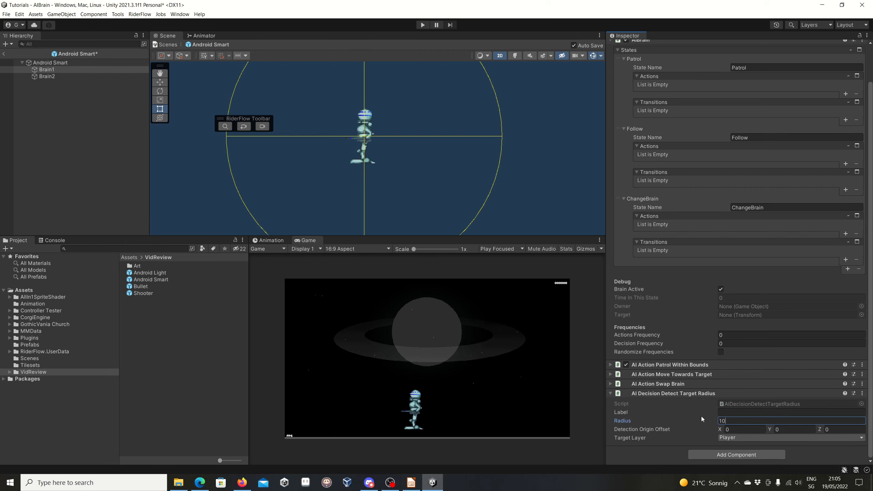
# Step: Add the AI Decision Time in State and AI Decision Health components to Brain1
pyautogui.click(727, 455)
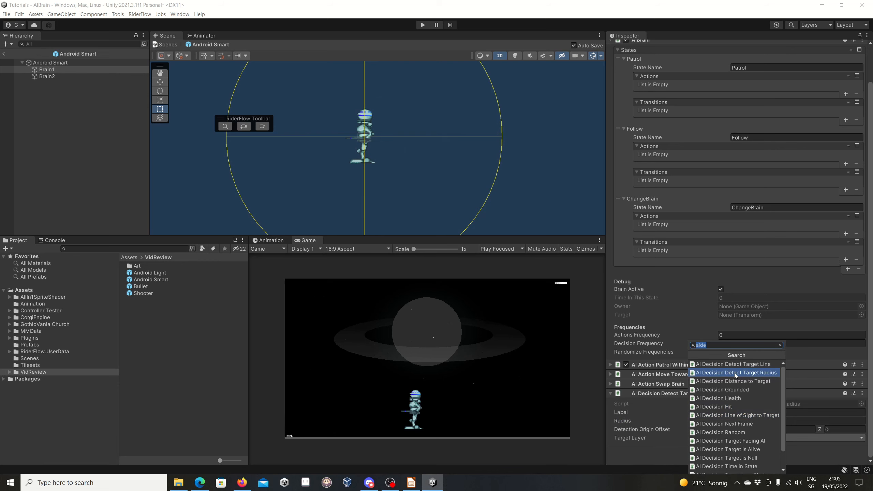
pyautogui.scroll(-1, 754, 431)
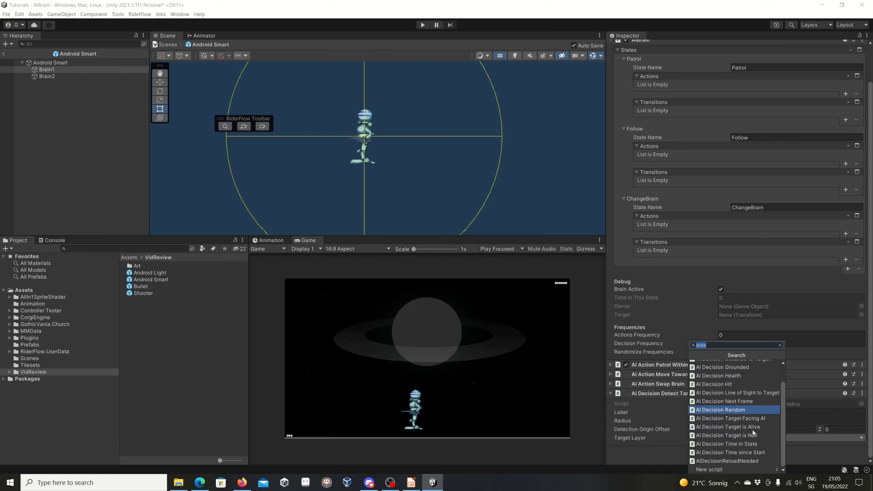
pyautogui.click(747, 445)
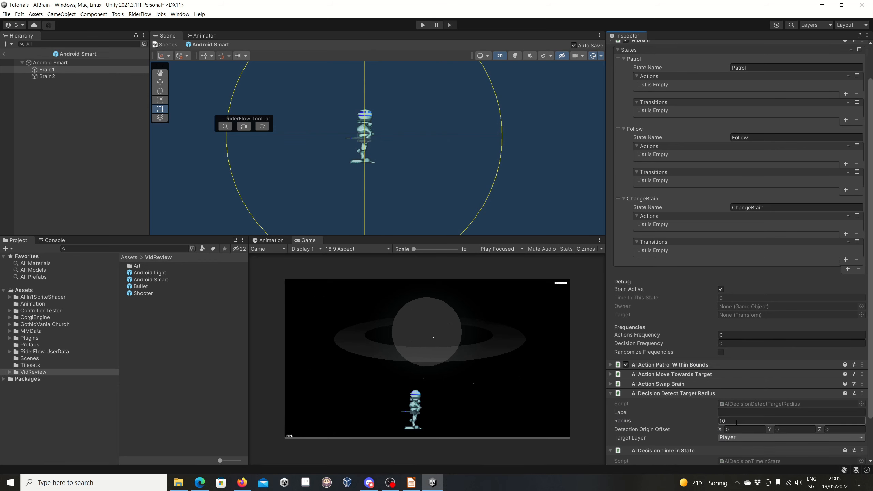
pyautogui.scroll(-3, 751, 379)
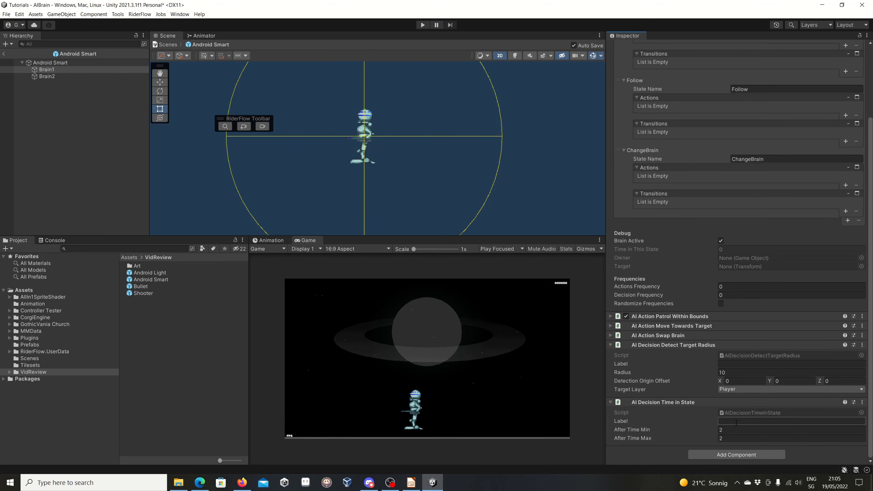
pyautogui.click(727, 455)
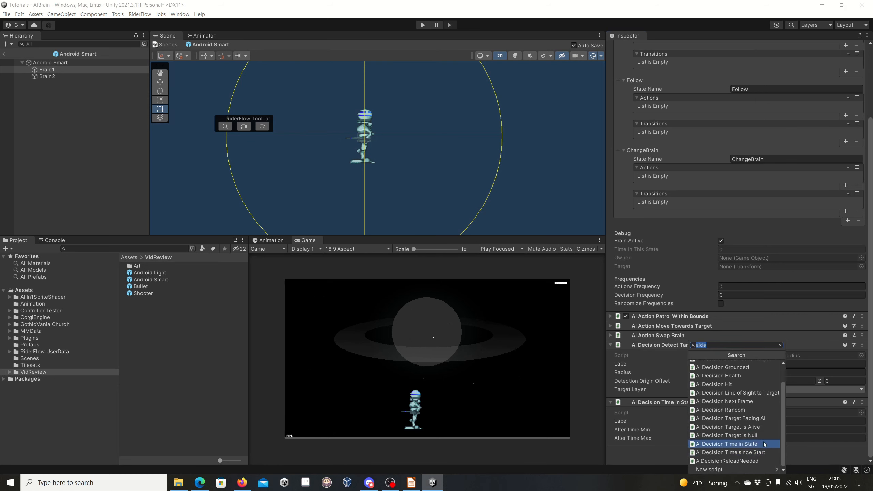
pyautogui.click(730, 375)
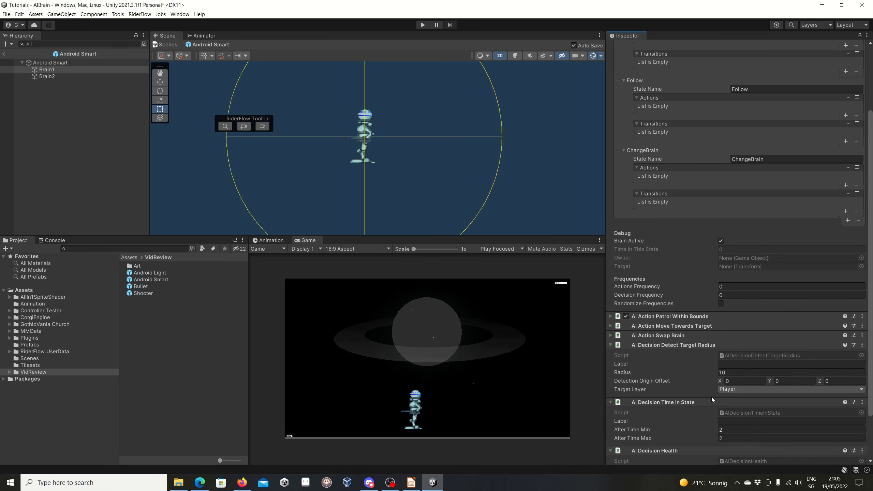
pyautogui.scroll(5, 698, 373)
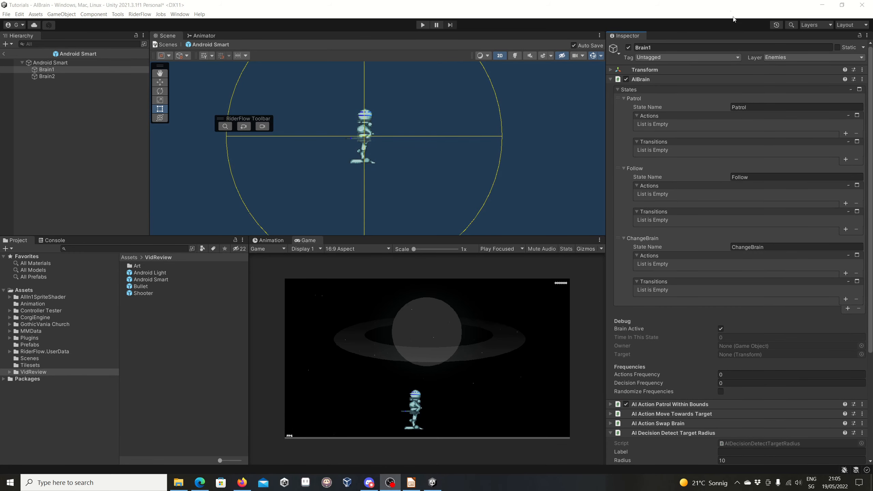
# Step: Assign AI Action Patrol Within Bounds as the Patrol state's action and set its left and right bounds extents to 3
pyautogui.click(846, 134)
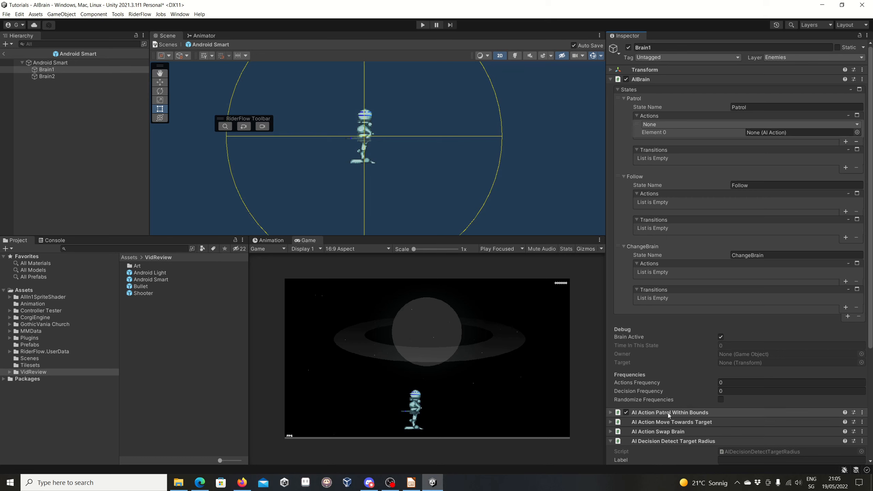
pyautogui.moveTo(656, 414); pyautogui.dragTo(771, 132)
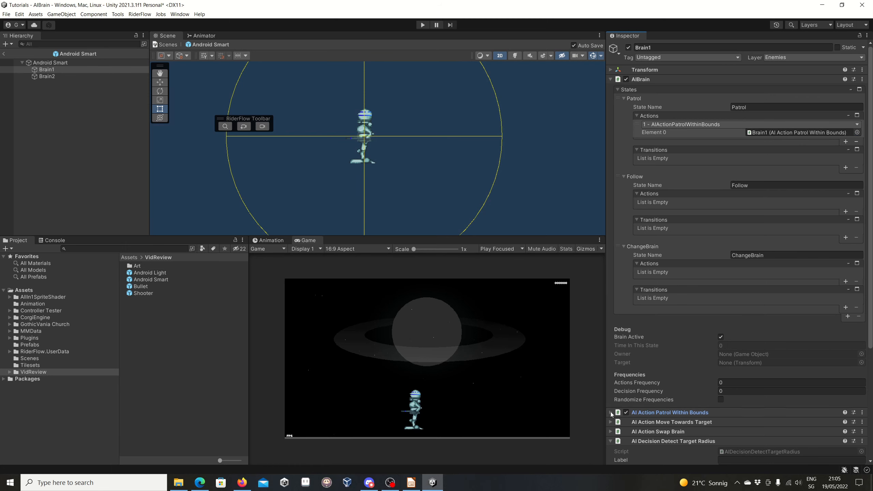
pyautogui.click(611, 413)
pyautogui.scroll(-2, 643, 411)
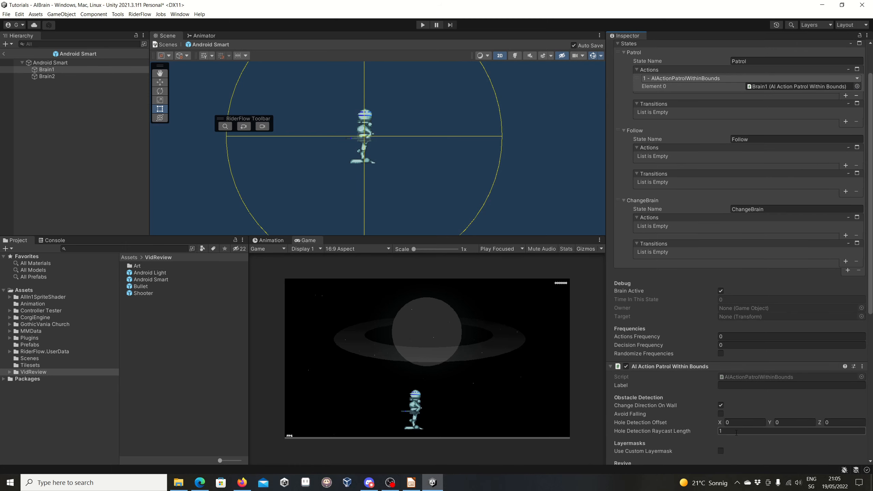
pyautogui.scroll(-4, 643, 411)
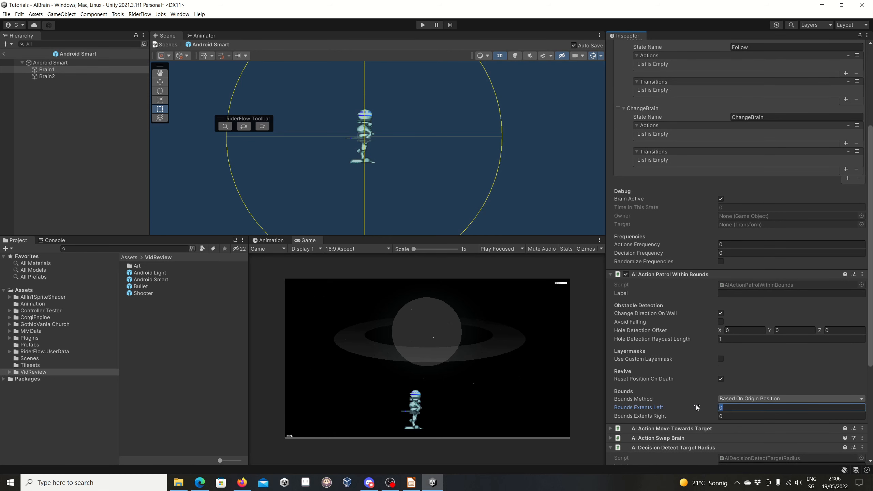
pyautogui.write('3')
pyautogui.press('Tab')
pyautogui.write('3')
pyautogui.press('Return')
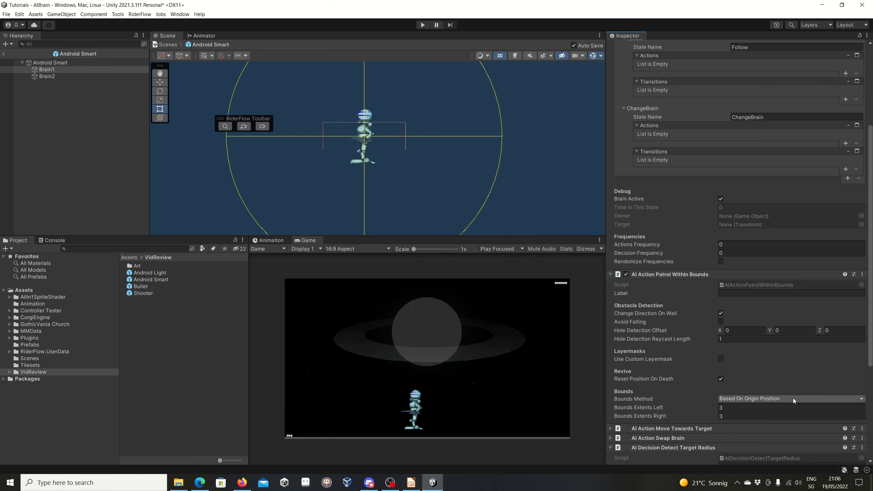
pyautogui.scroll(5, 791, 381)
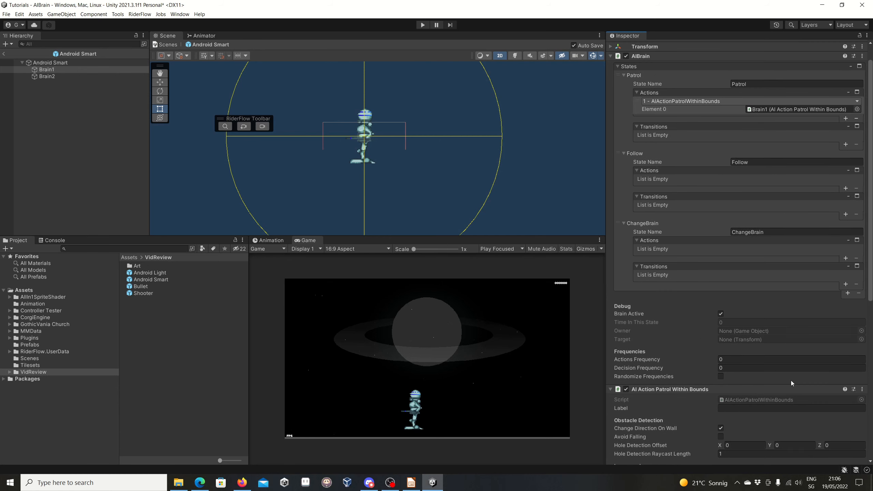
pyautogui.scroll(-4, 791, 380)
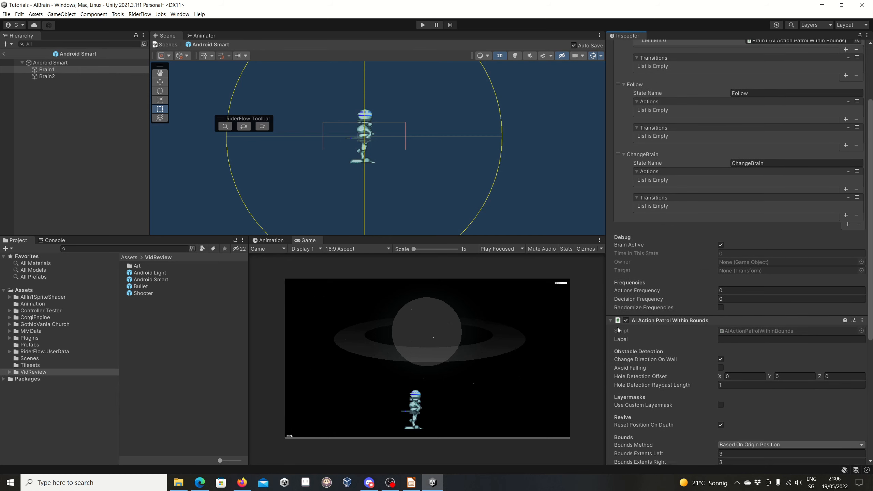
pyautogui.click(610, 319)
pyautogui.scroll(3, 705, 350)
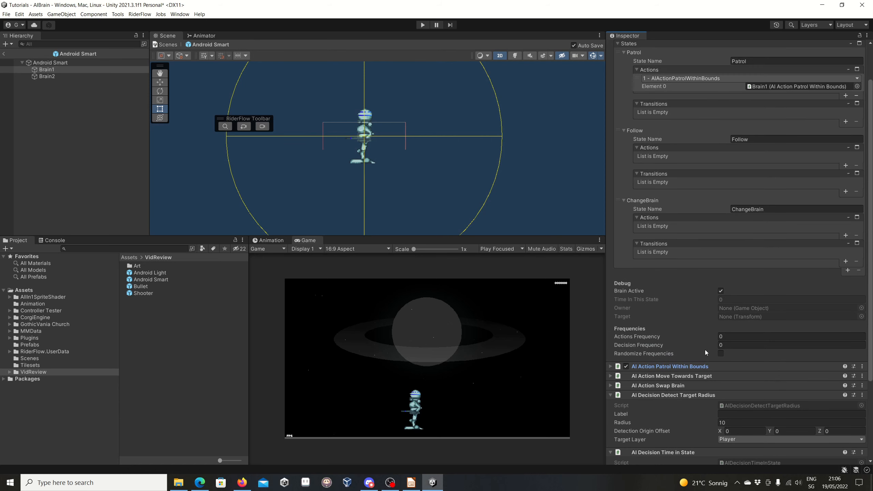
# Step: Assign AI Action Move Towards Target to the Follow state's actions and AI Action Swap Brain to the ChangeBrain state's actions
pyautogui.click(846, 165)
pyautogui.moveTo(658, 384); pyautogui.dragTo(774, 165)
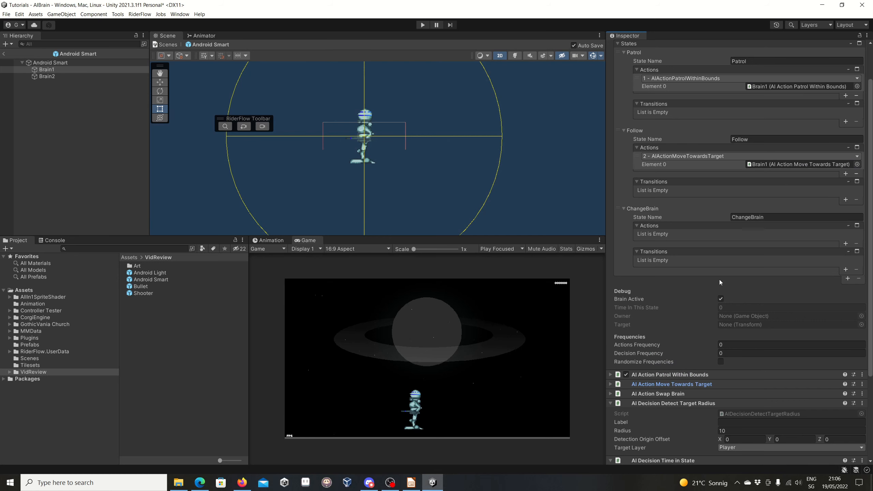
pyautogui.scroll(-3, 723, 224)
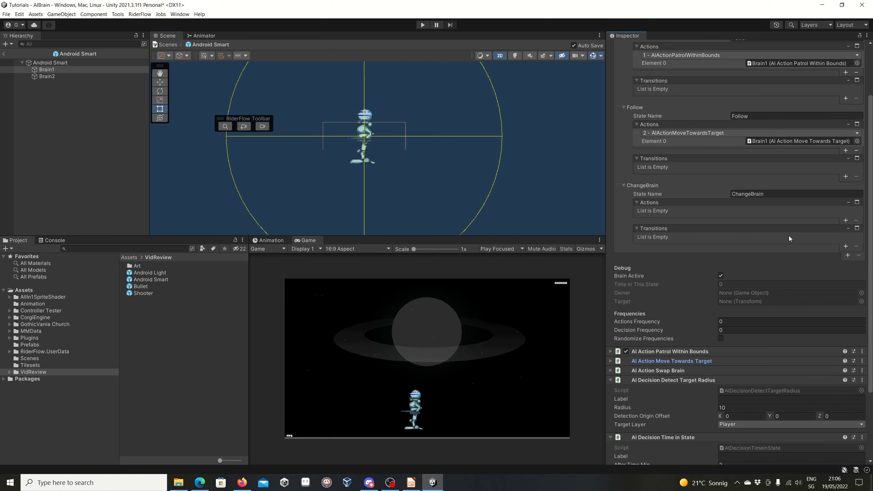
pyautogui.click(846, 221)
pyautogui.scroll(-3, 725, 363)
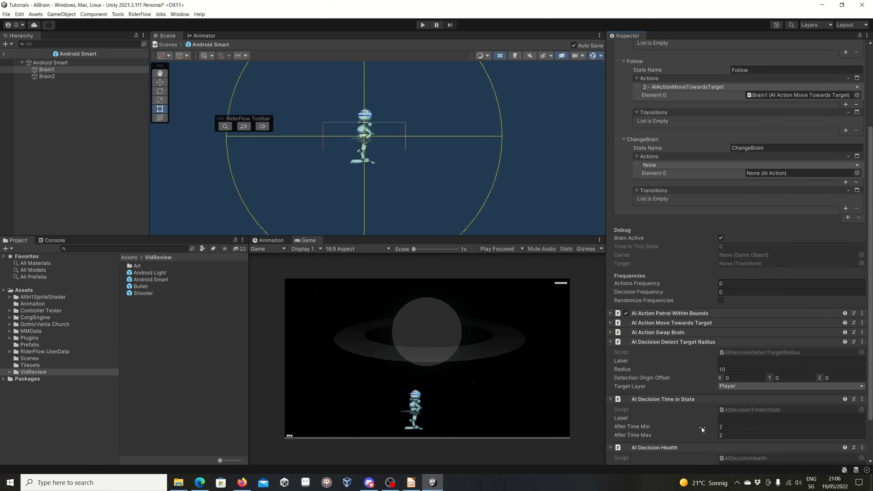
pyautogui.scroll(-5, 703, 423)
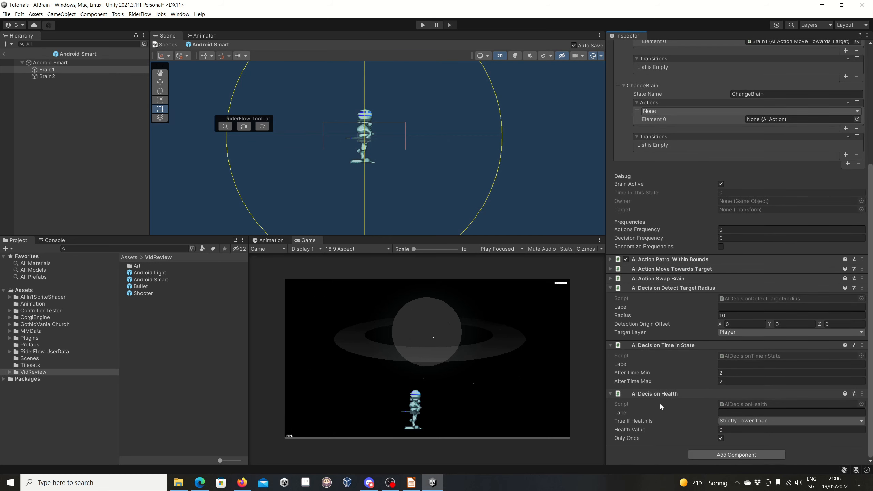
pyautogui.moveTo(664, 279); pyautogui.dragTo(772, 119)
# Step: Add a transition to the Patrol state using the AI Decision Detect Target Radius, with Follow as its TrueState
pyautogui.scroll(10, 770, 167)
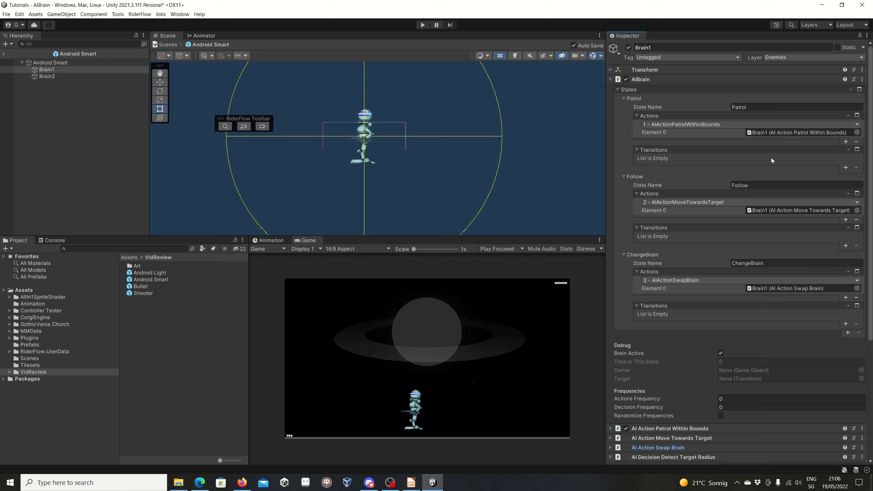
pyautogui.click(845, 168)
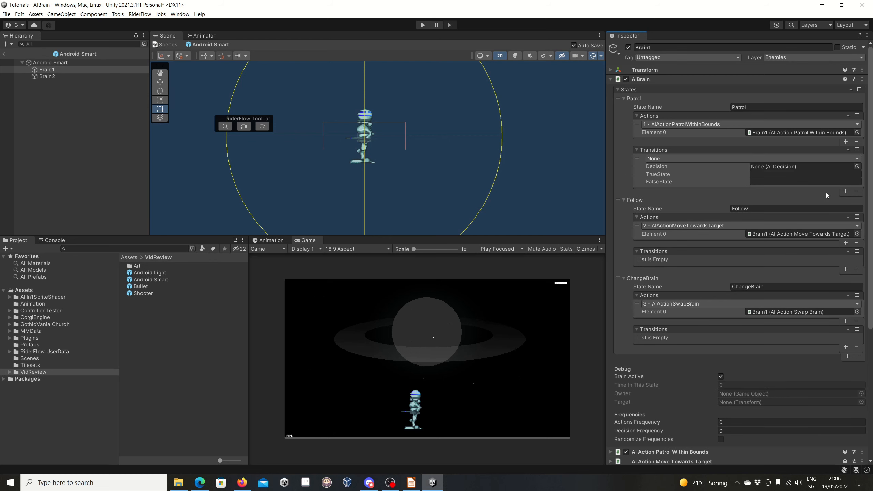
pyautogui.scroll(-3, 820, 200)
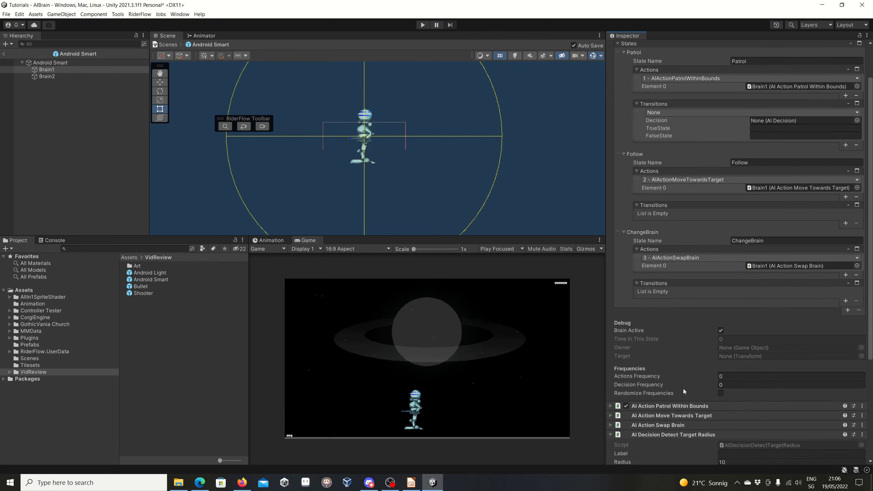
pyautogui.moveTo(675, 436); pyautogui.dragTo(780, 121)
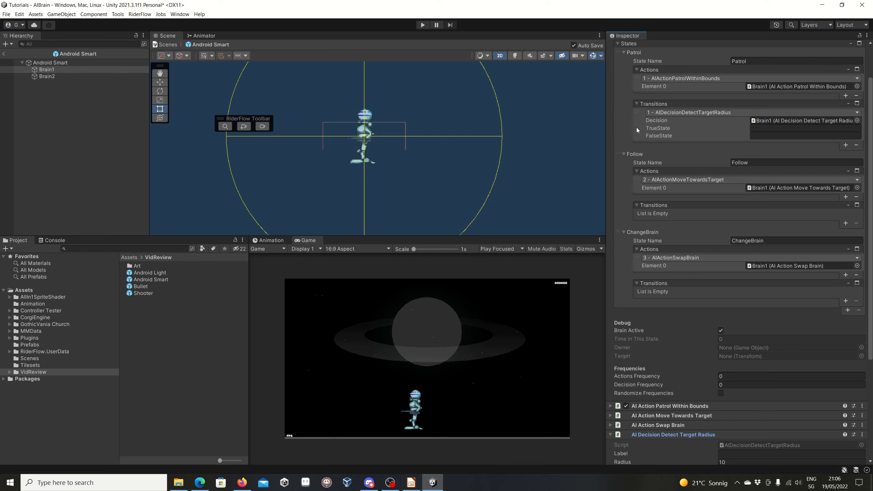
pyautogui.click(765, 127)
pyautogui.write('Follow')
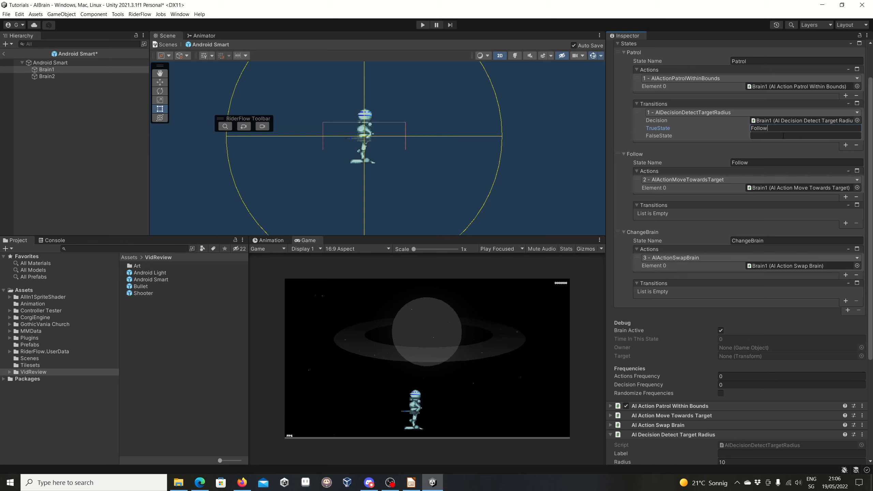
# Step: Add a transition to the Follow state using the AI Decision Time in State, with Patrol as its TrueState
pyautogui.click(712, 155)
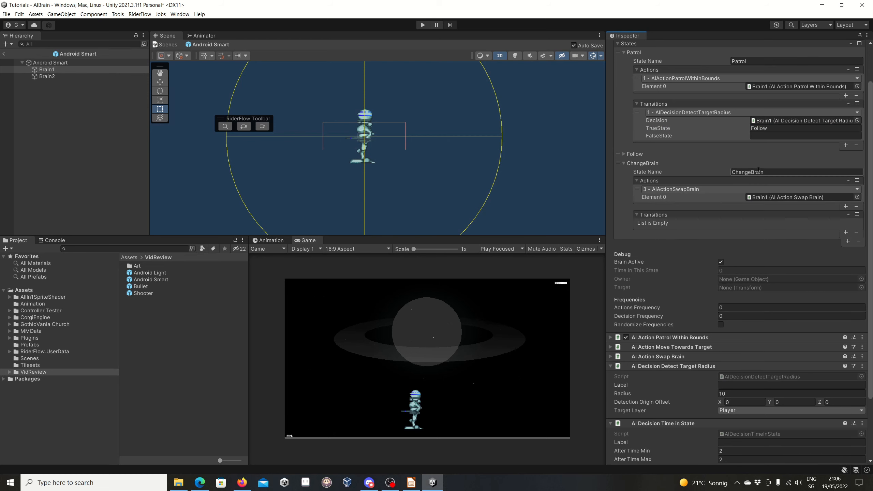
pyautogui.click(623, 155)
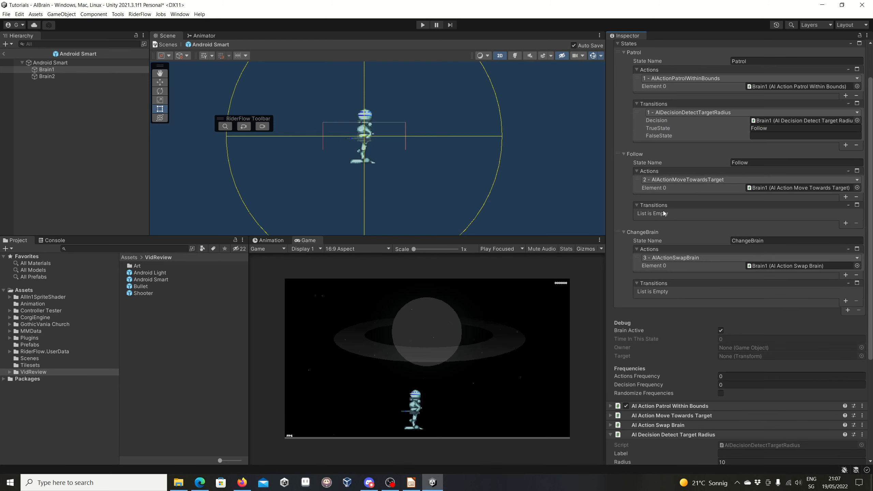
pyautogui.click(846, 223)
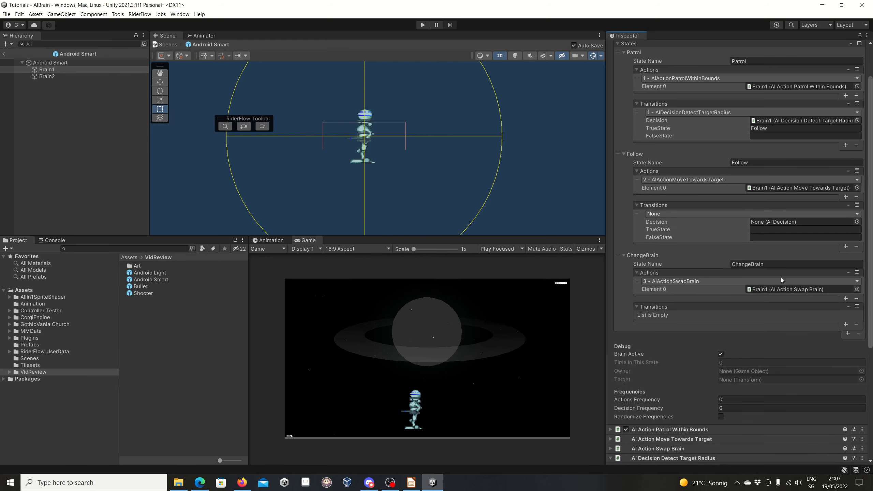
pyautogui.scroll(-5, 739, 327)
pyautogui.scroll(-2, 660, 413)
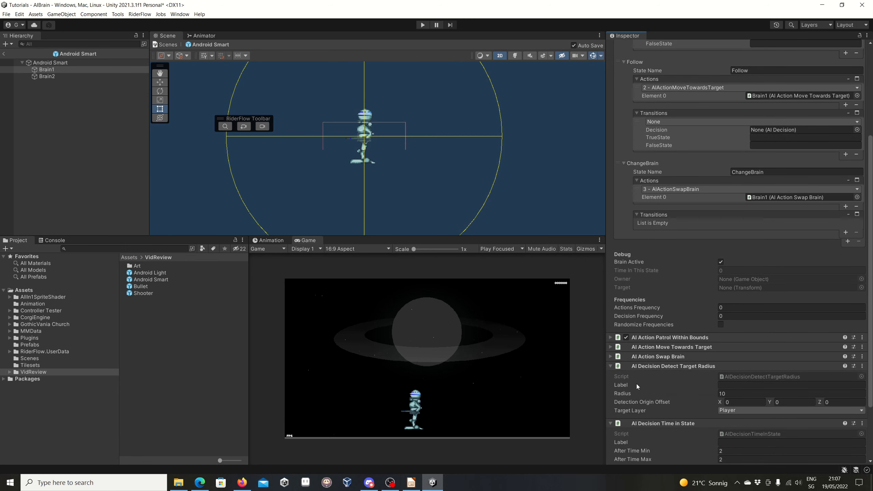
pyautogui.click(611, 367)
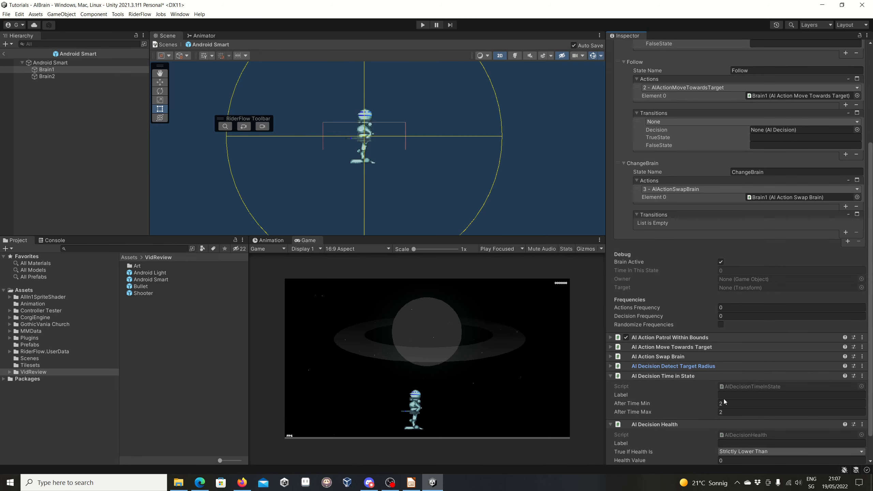
pyautogui.moveTo(664, 378); pyautogui.dragTo(784, 130)
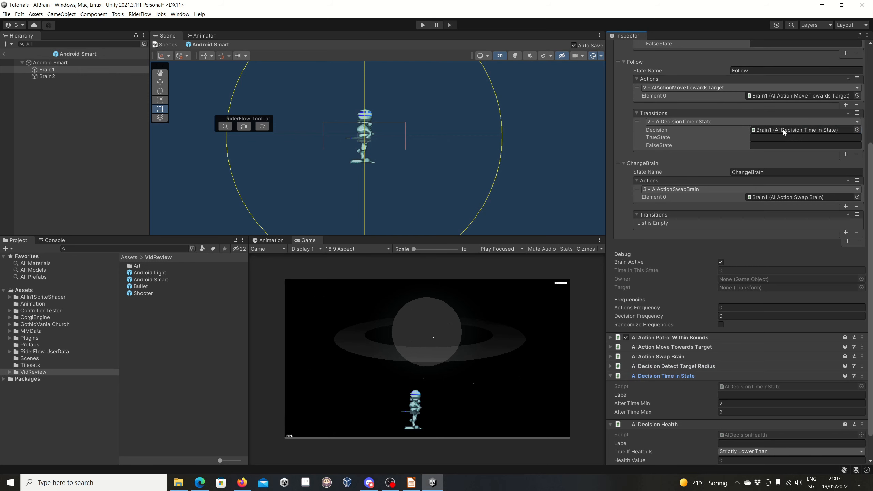
pyautogui.scroll(2, 727, 147)
pyautogui.click(775, 160)
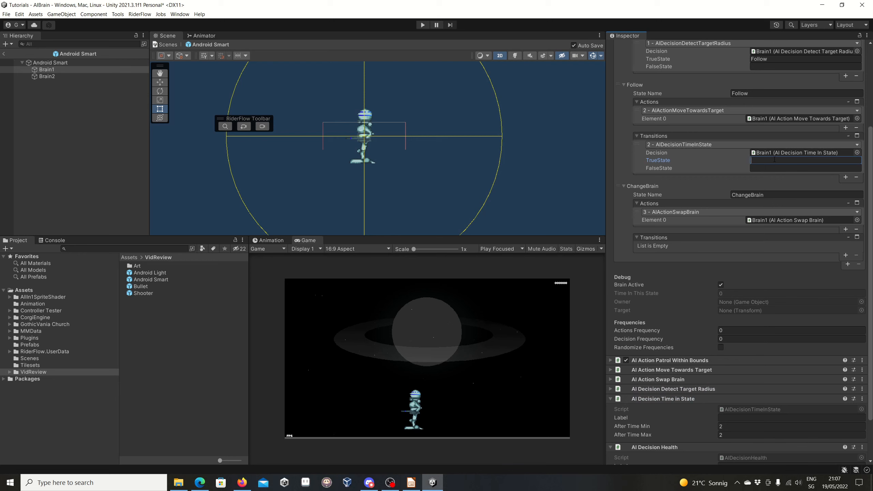
pyautogui.write('Patrol')
pyautogui.scroll(2, 760, 186)
pyautogui.click(722, 191)
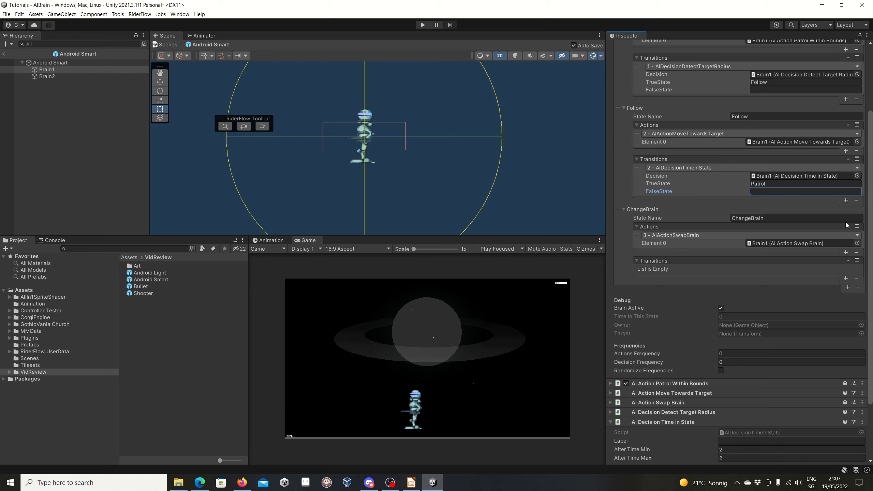
# Step: Add a second transition to the Follow state and assign AI Decision Health as its decision
pyautogui.click(846, 200)
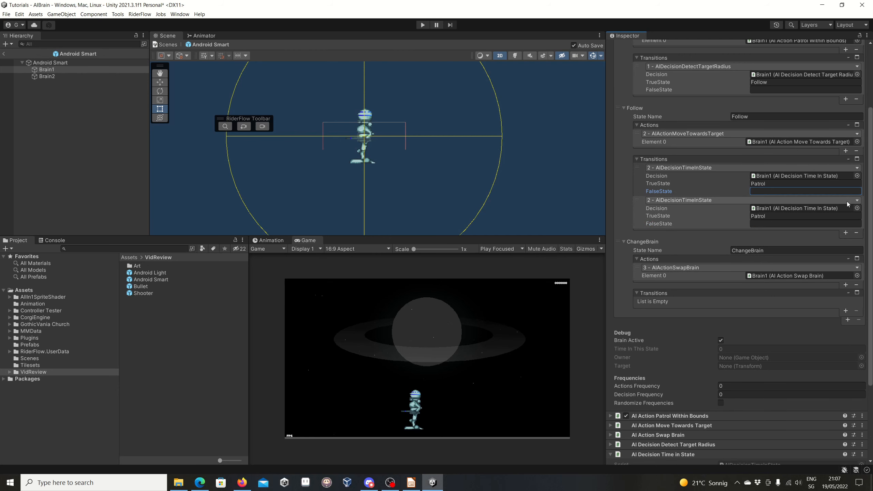
pyautogui.scroll(-5, 727, 209)
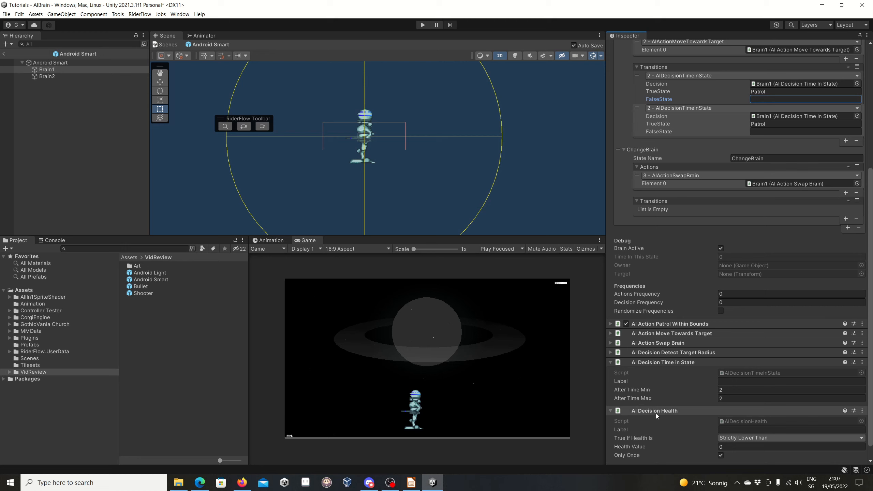
pyautogui.moveTo(660, 411)
pyautogui.mouseDown()
pyautogui.moveTo(779, 180)
pyautogui.moveTo(789, 116)
pyautogui.mouseUp()
pyautogui.scroll(2, 796, 136)
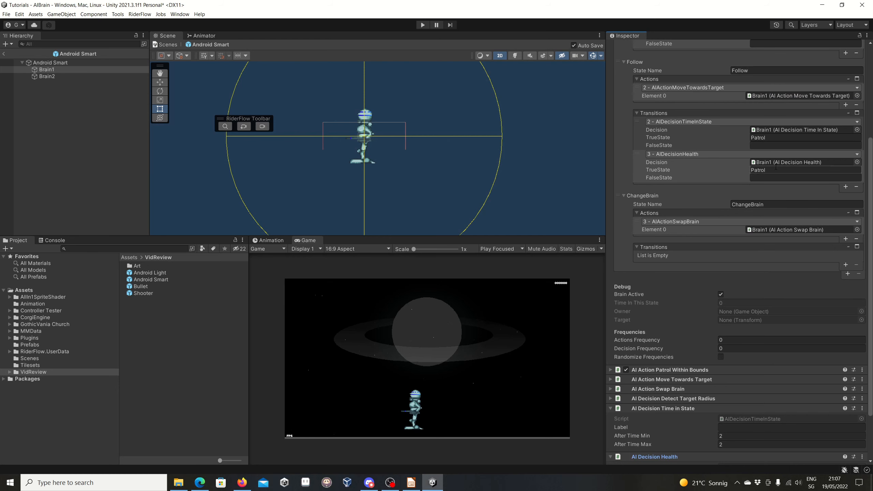
# Step: Set AI Decision Health's Health Value to 5 and the health transition's TrueState to ChangeBrain
pyautogui.scroll(-3, 729, 265)
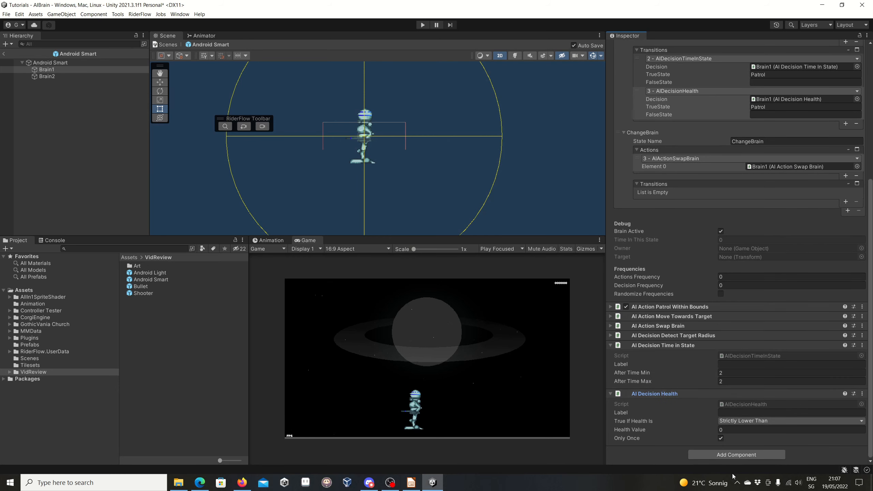
pyautogui.click(738, 429)
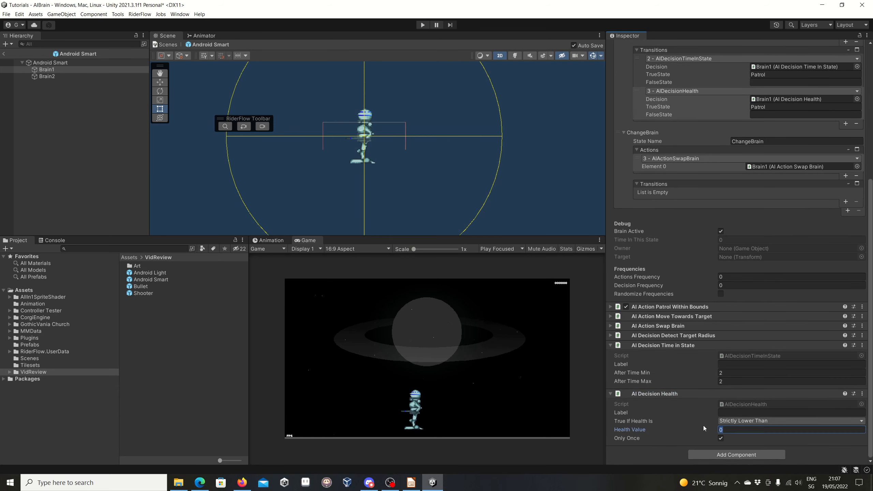
pyautogui.write('5')
pyautogui.click(780, 108)
pyautogui.write('ChangeBrain')
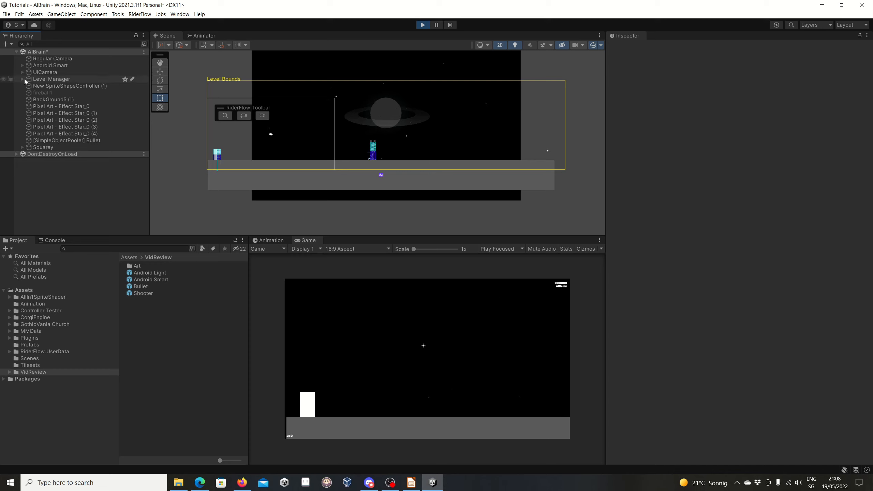
# Step: Inspect Brain1 under Android Smart in the running game, bringing its Current State read-out into view
pyautogui.click(55, 68)
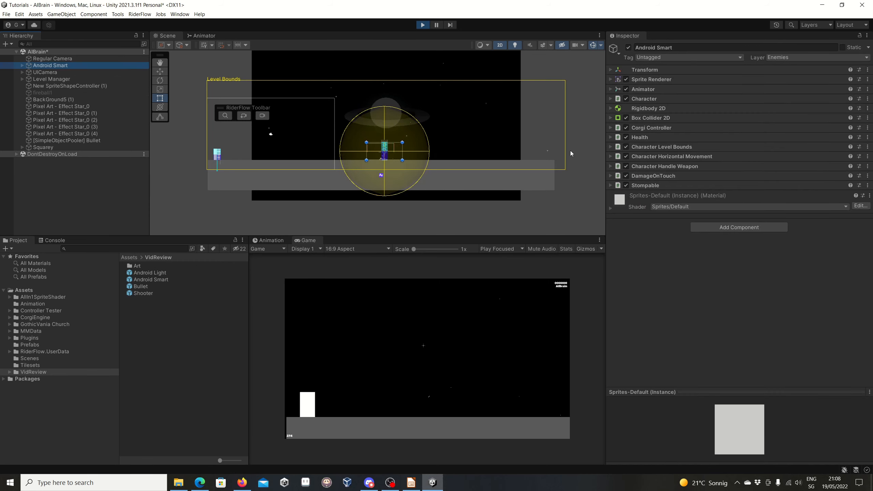
pyautogui.press('Right')
pyautogui.click(45, 73)
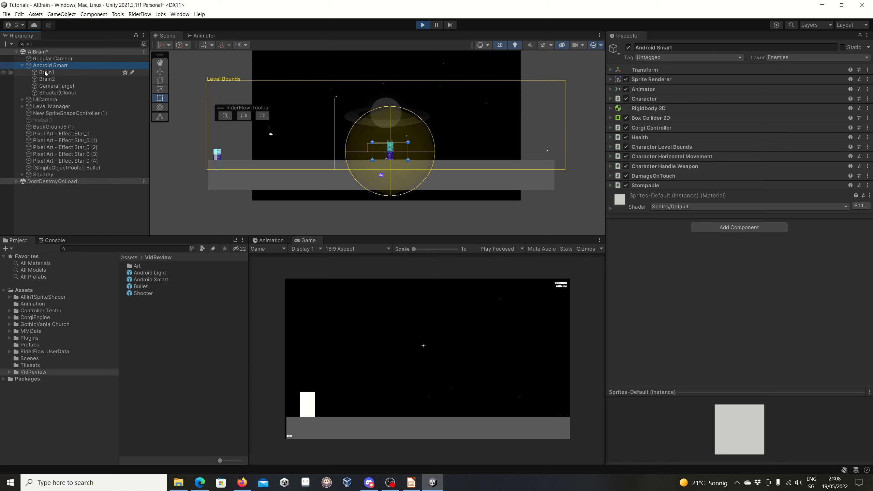
pyautogui.scroll(-5, 698, 215)
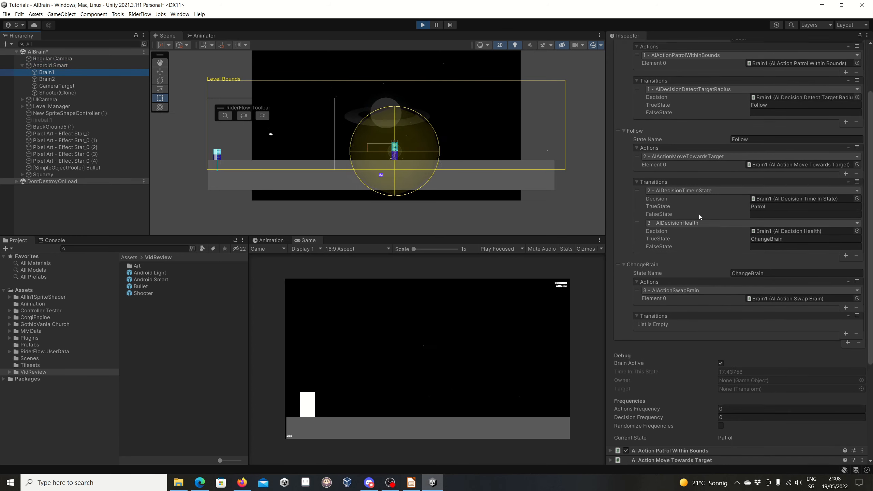
pyautogui.scroll(-5, 694, 318)
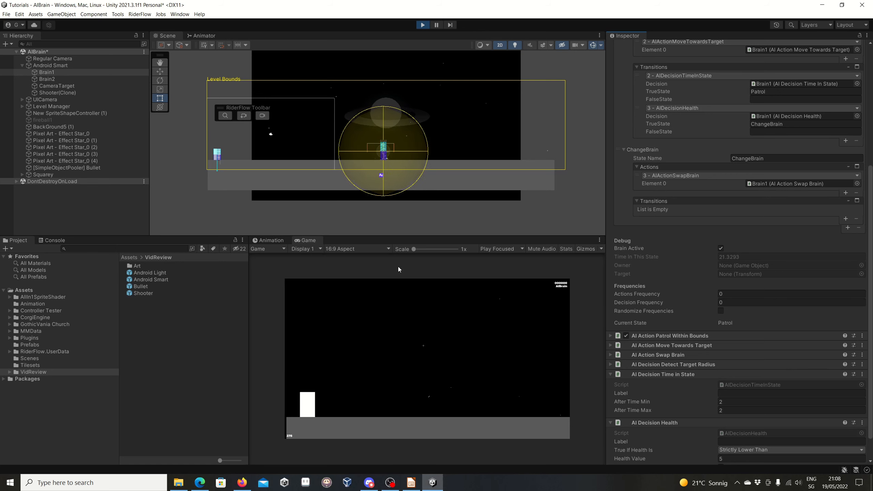
# Step: Walk the player into and out of the android's detection radius to test switching between Patrol and Follow
pyautogui.press('Right')
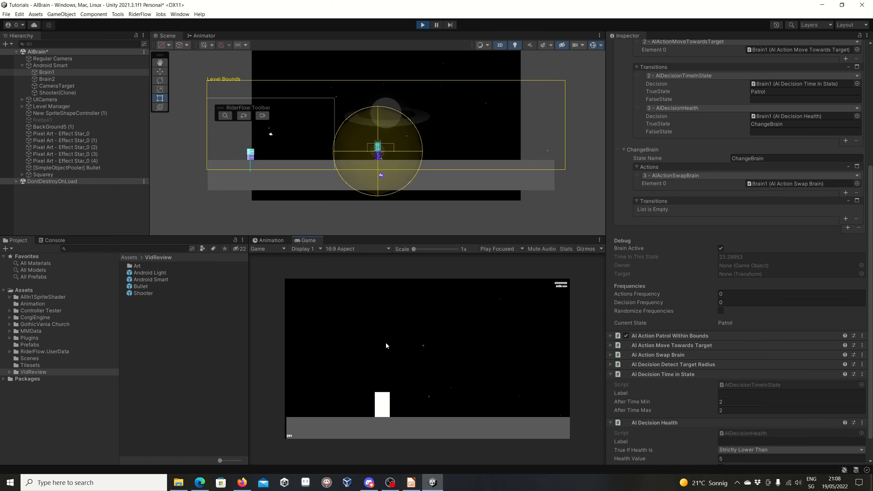
pyautogui.press('Right')
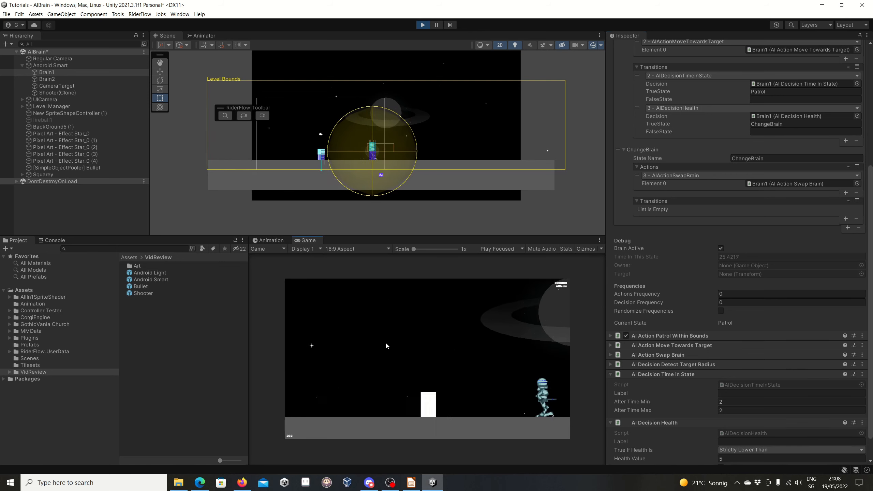
pyautogui.press('Left')
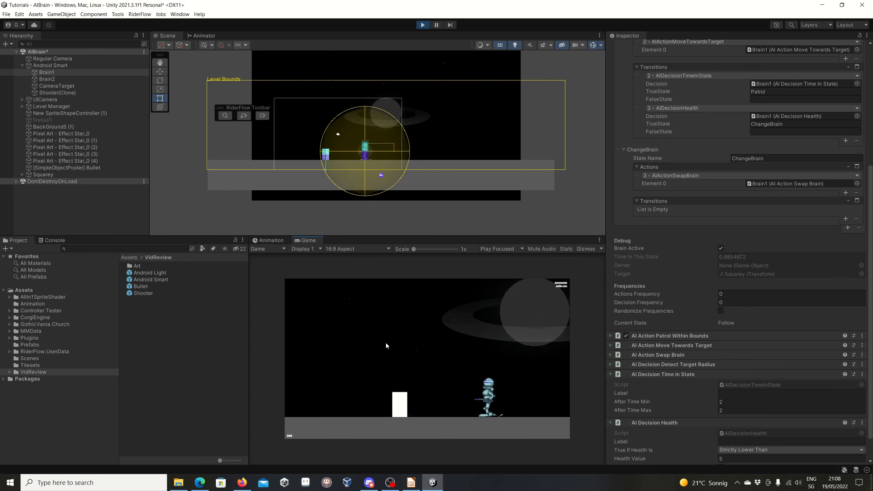
pyautogui.press('Left')
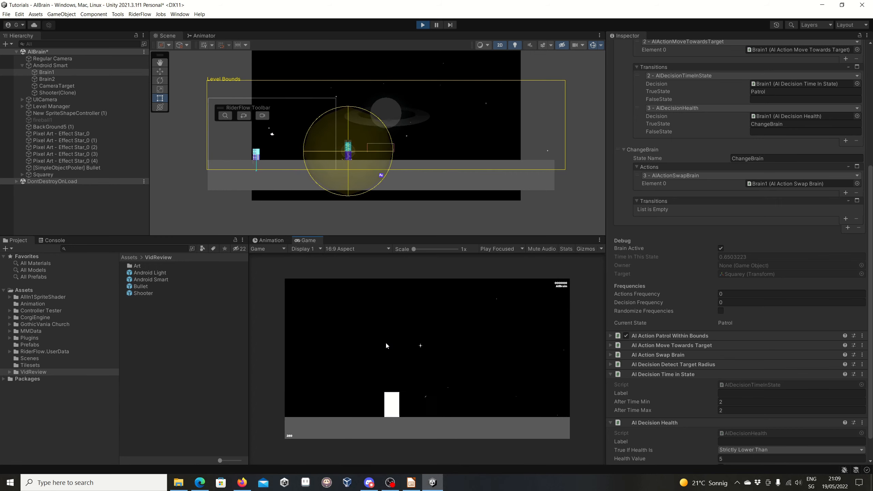
pyautogui.press('Right')
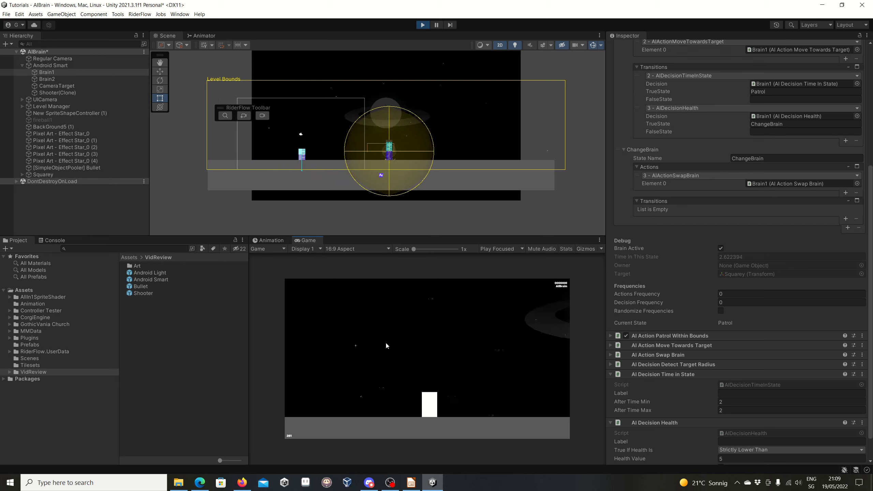
pyautogui.press('Right')
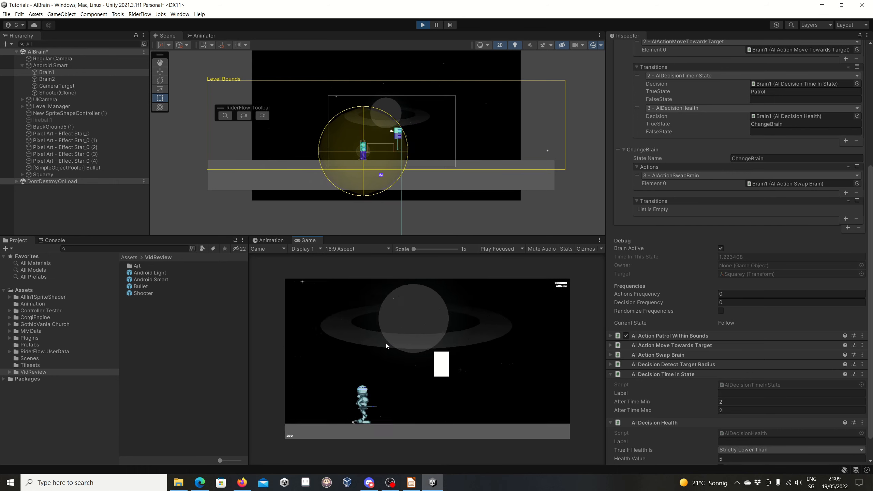
# Step: Stomp on the android repeatedly to test the health-based ChangeBrain transition, and end play mode
pyautogui.press('Left')
pyautogui.press('space')
pyautogui.press('Right')
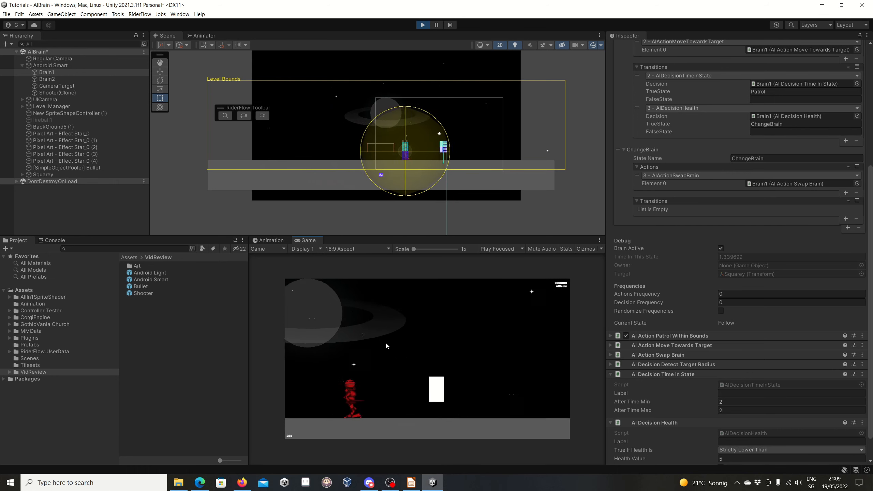
pyautogui.press('space')
pyautogui.press('Left')
pyautogui.press('Right')
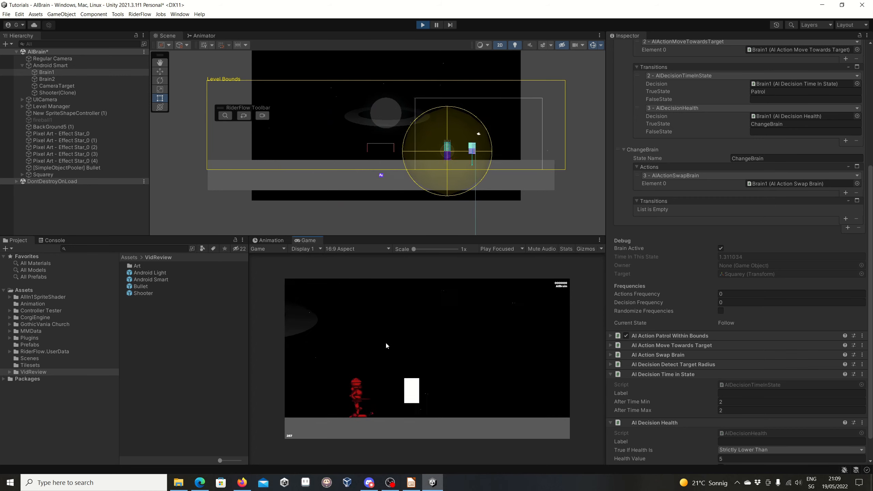
pyautogui.press('Right')
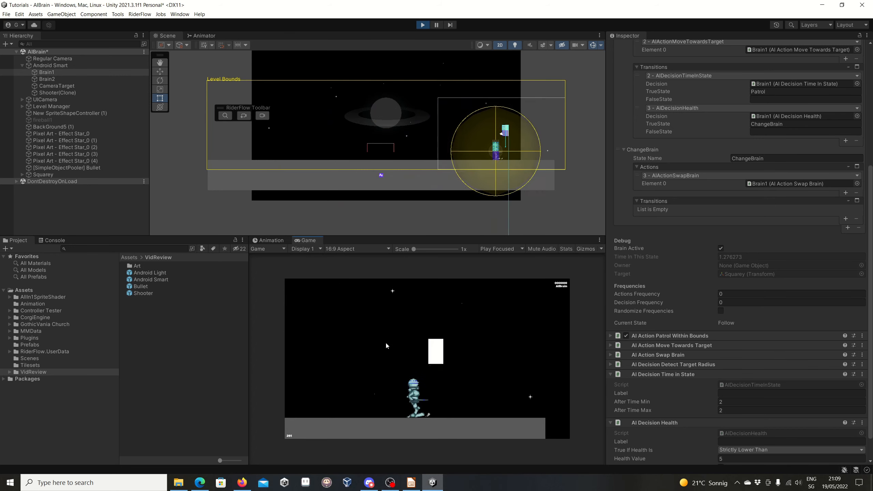
pyautogui.press('Right')
pyautogui.press('space')
pyautogui.press('Left')
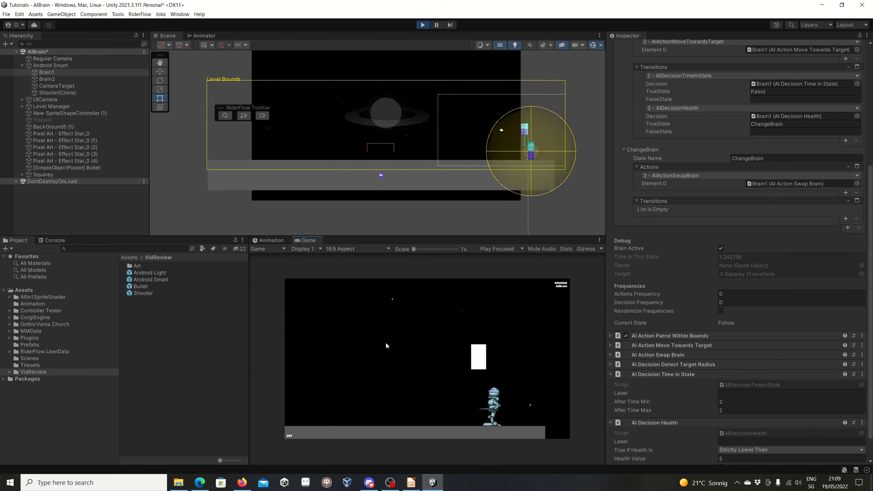
pyautogui.press('Right')
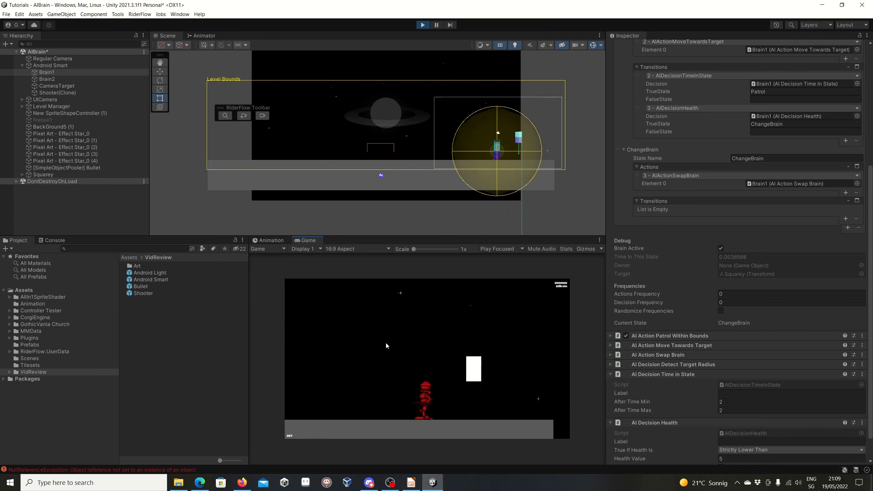
pyautogui.press('Right')
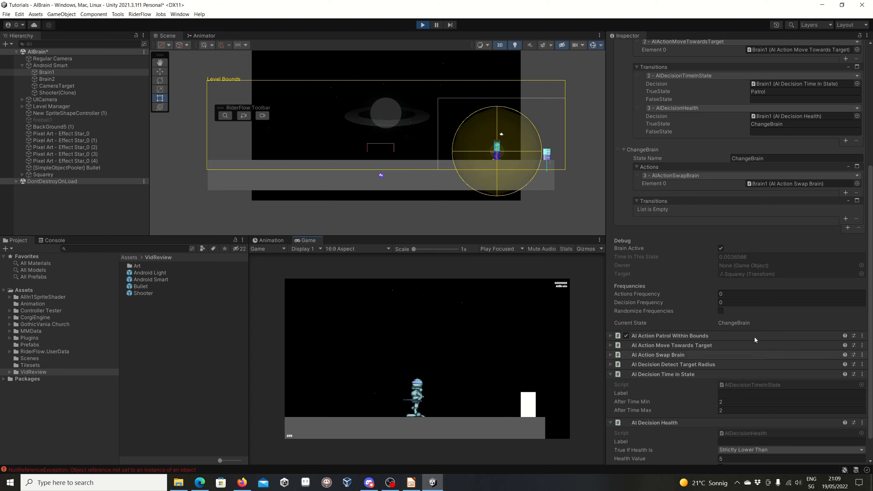
pyautogui.click(423, 26)
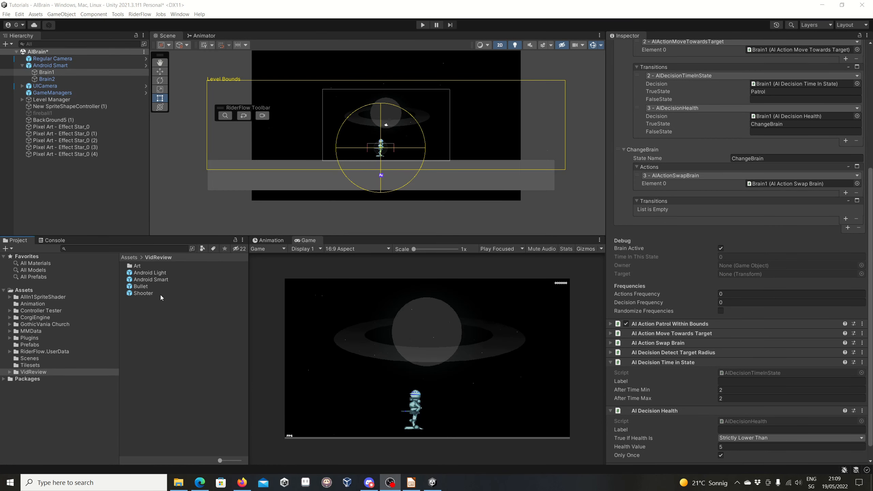
# Step: Open the Android Smart prefab and add an AIBrain component to Brain2
pyautogui.doubleClick(145, 280)
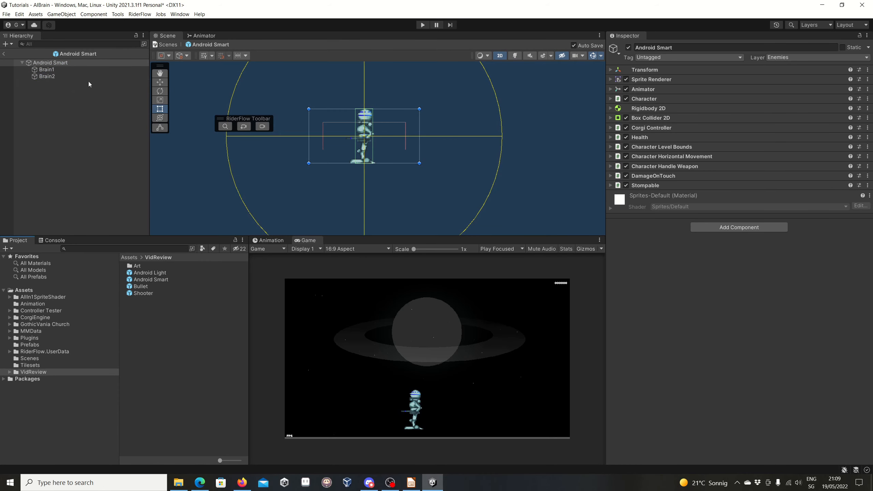
pyautogui.click(46, 76)
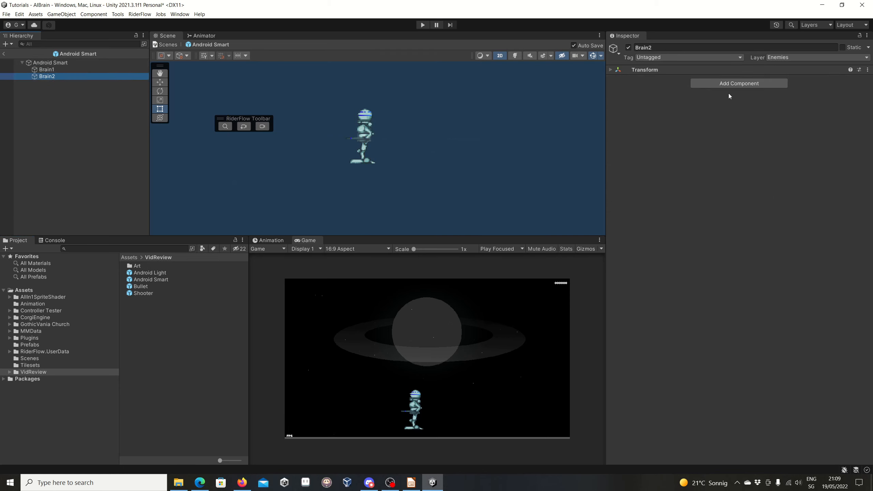
pyautogui.click(738, 82)
pyautogui.write('aib')
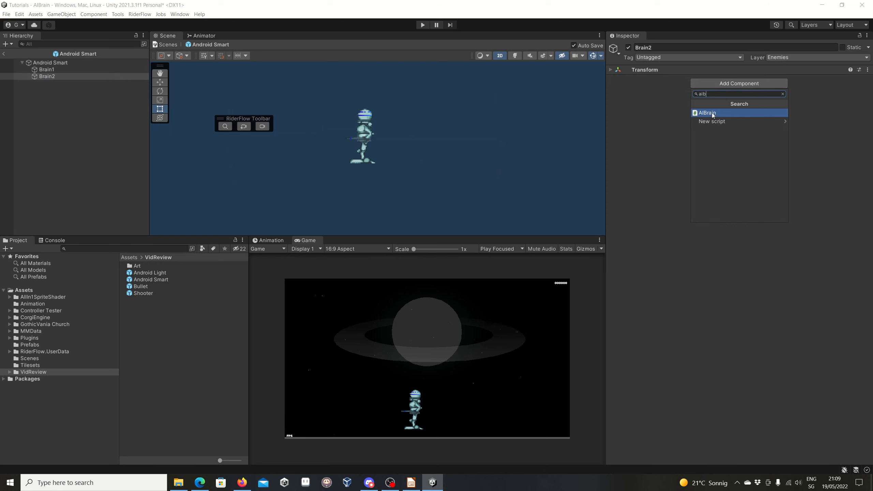
pyautogui.click(708, 113)
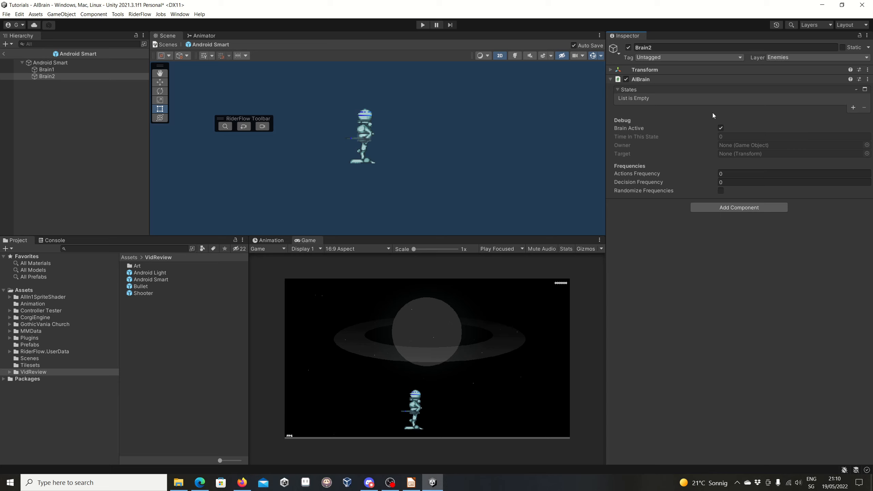
# Step: Add two states named Follow and Shoot to Brain2's AIBrain
pyautogui.click(854, 108)
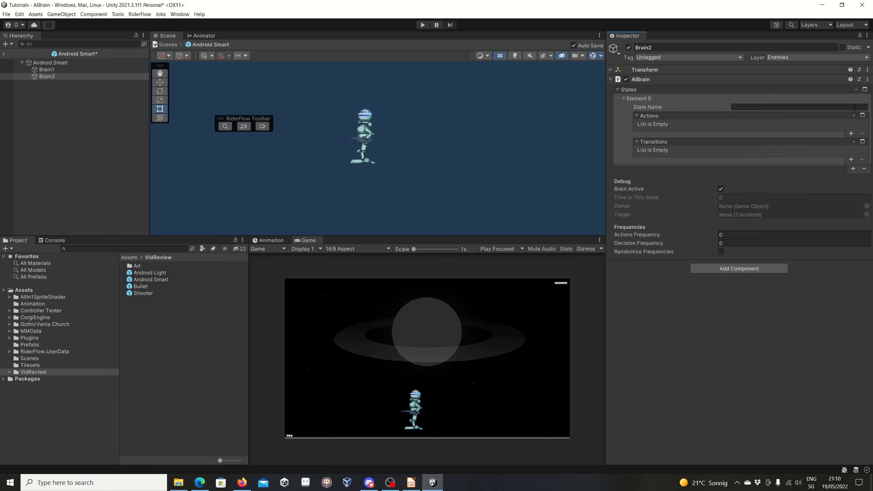
pyautogui.write('Follow')
pyautogui.click(853, 168)
pyautogui.click(766, 176)
pyautogui.write('Shoot')
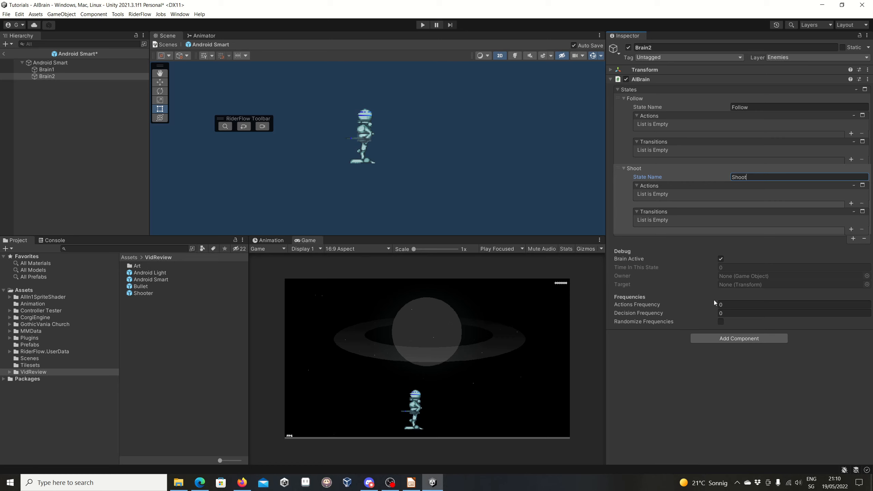
# Step: Add the AI Action Move Towards Target and AI Action Shoot components to Brain2
pyautogui.click(737, 341)
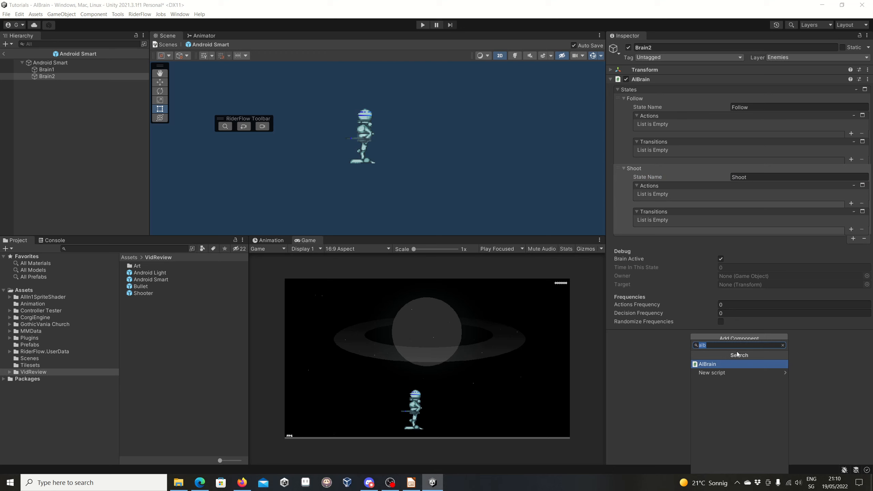
pyautogui.write('aiac')
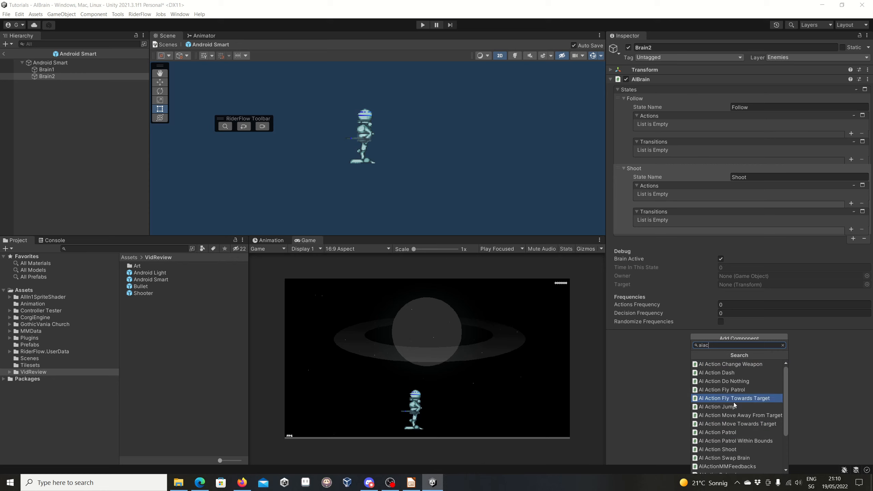
pyautogui.click(733, 424)
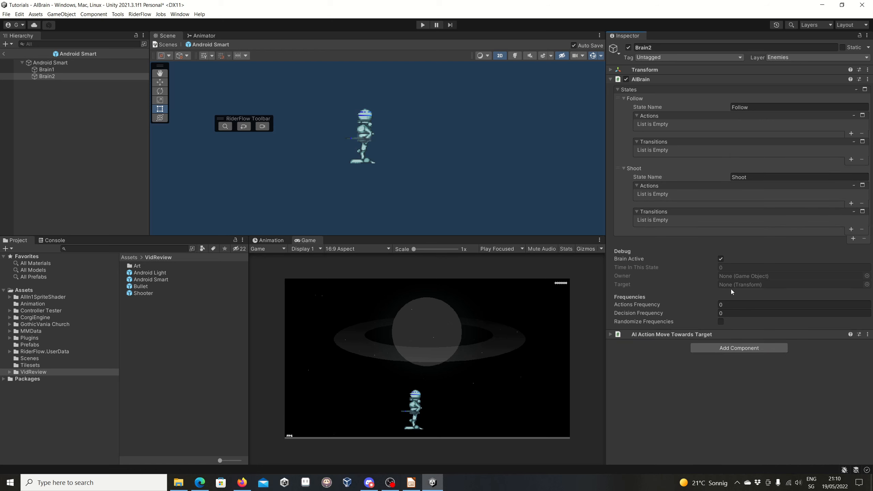
pyautogui.click(717, 348)
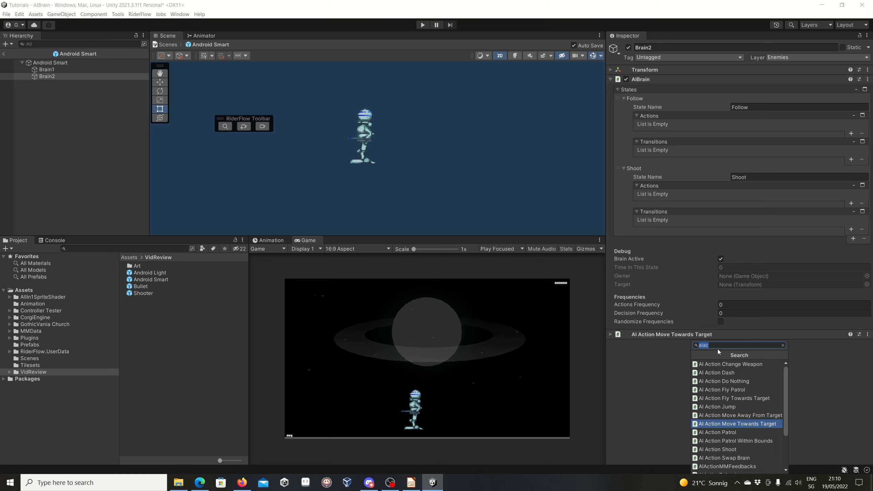
pyautogui.click(734, 450)
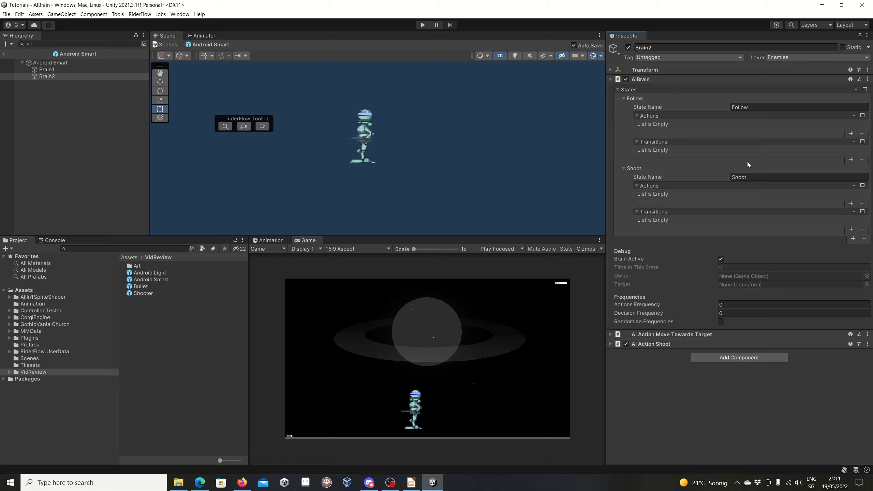
# Step: Add the AI Decision Hit and AI Decision Time in State components to Brain2
pyautogui.click(732, 107)
pyautogui.click(730, 358)
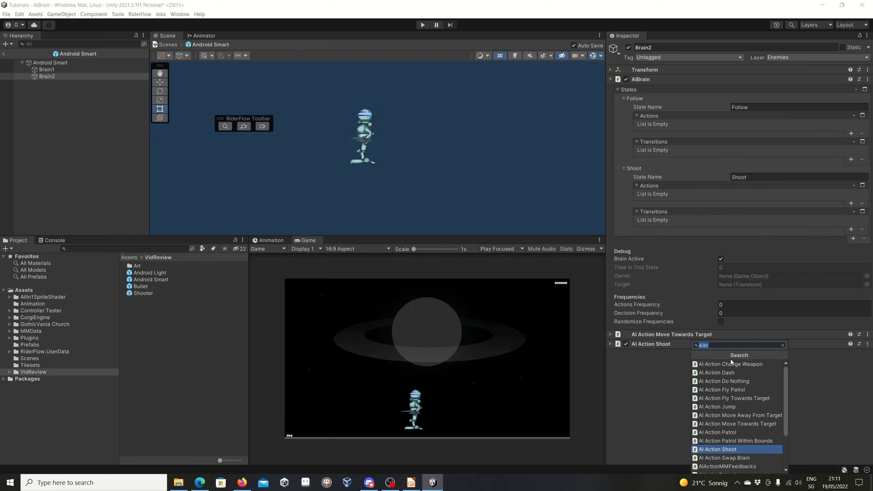
pyautogui.write('aide')
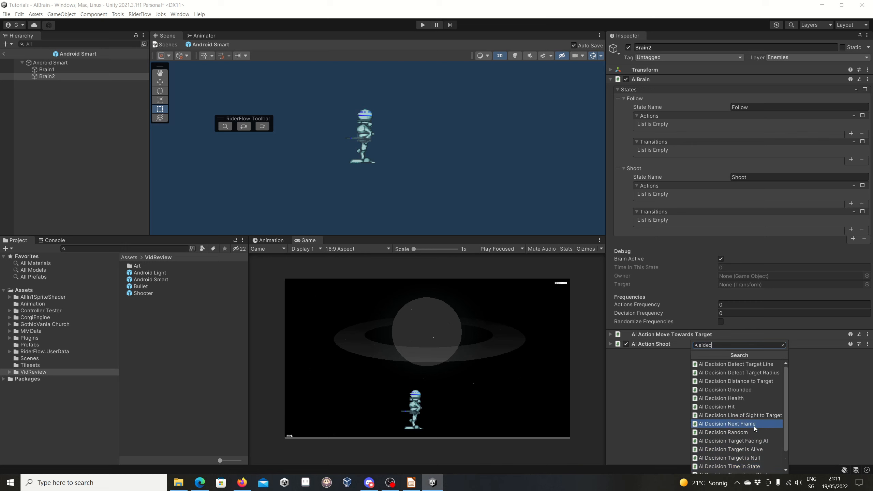
pyautogui.click(731, 407)
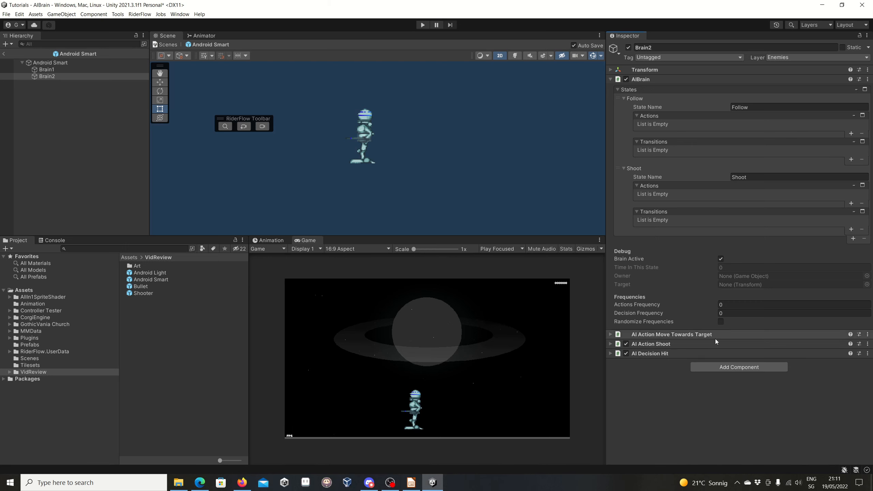
pyautogui.click(723, 367)
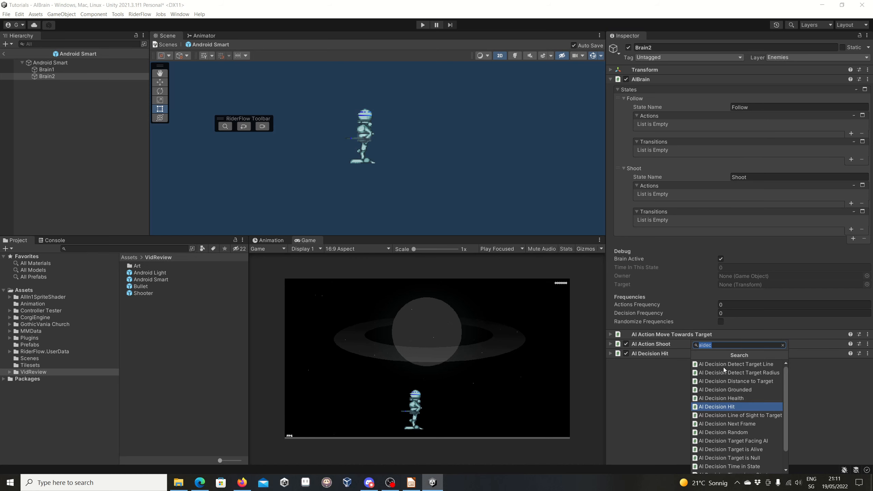
pyautogui.click(758, 467)
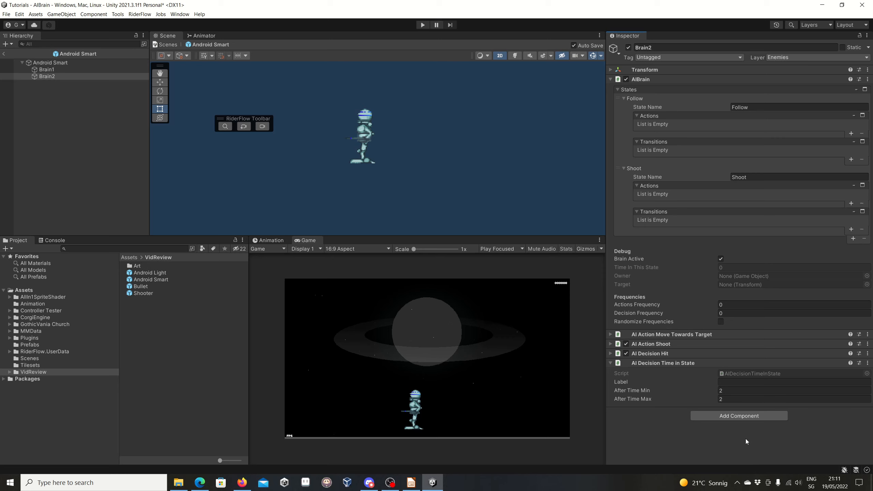
# Step: Assign AI Action Move Towards Target as the Follow state's action and AI Action Shoot as the Shoot state's action
pyautogui.click(851, 133)
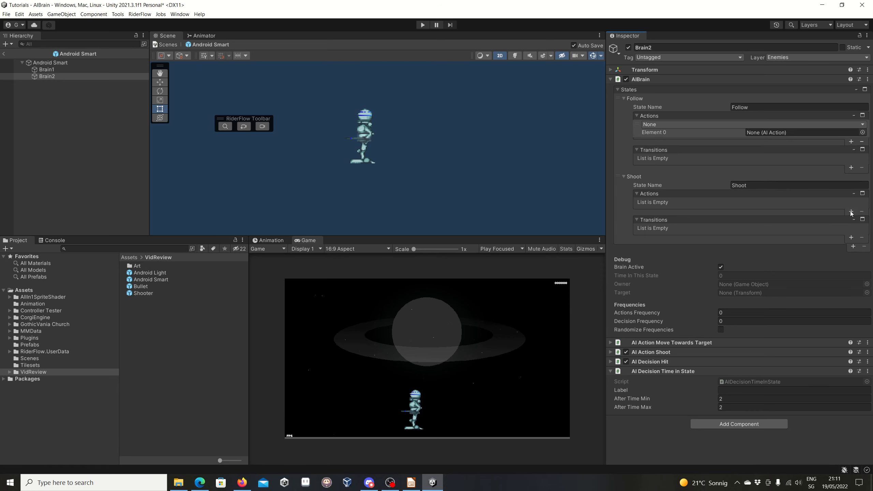
pyautogui.click(851, 212)
pyautogui.moveTo(659, 351); pyautogui.dragTo(776, 130)
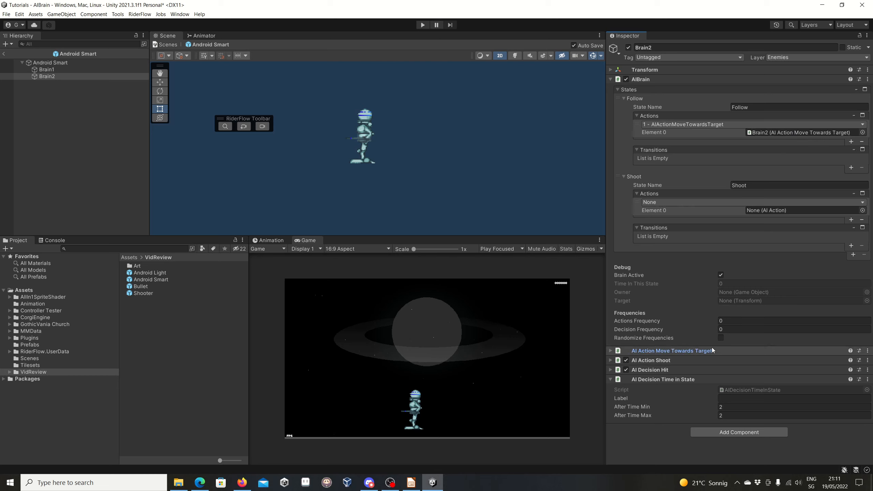
pyautogui.moveTo(663, 364); pyautogui.dragTo(775, 212)
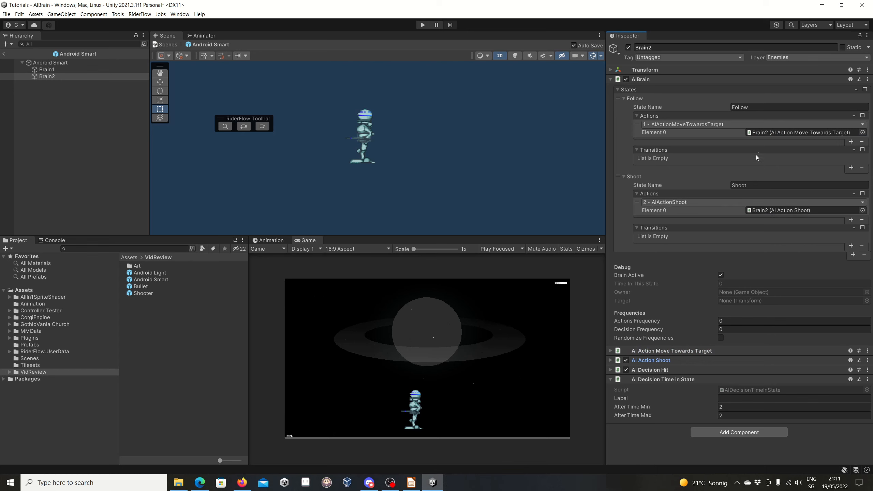
# Step: Add a transition to Brain2's Follow state using AI Decision Hit, with TrueState set to Shoot
pyautogui.click(851, 168)
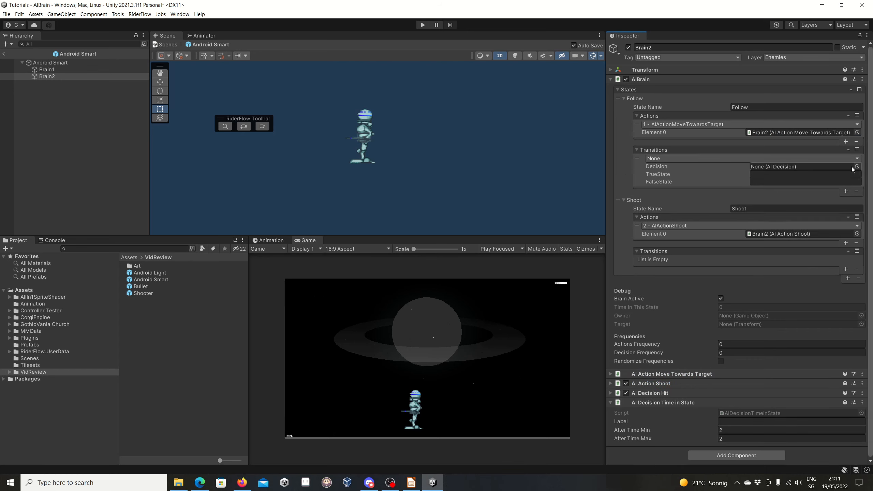
pyautogui.moveTo(660, 392); pyautogui.dragTo(794, 166)
pyautogui.moveTo(794, 165); pyautogui.dragTo(787, 166)
pyautogui.click(769, 174)
pyautogui.write('Shoot')
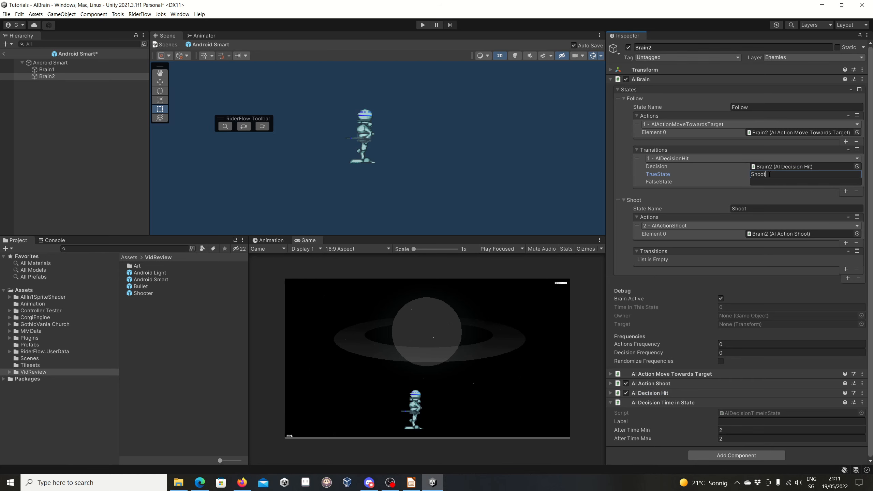
# Step: Add a transition to Brain2's Shoot state and assign AI Decision Time in State as its decision
pyautogui.click(726, 199)
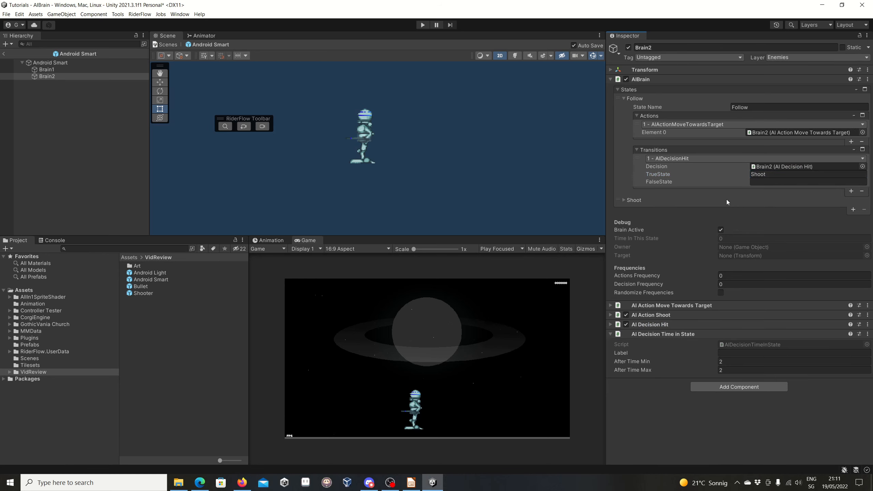
pyautogui.click(625, 199)
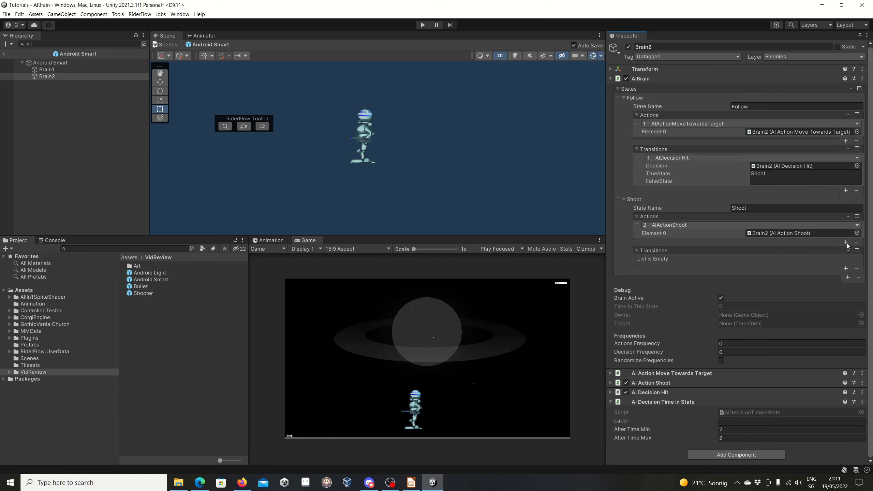
pyautogui.click(846, 269)
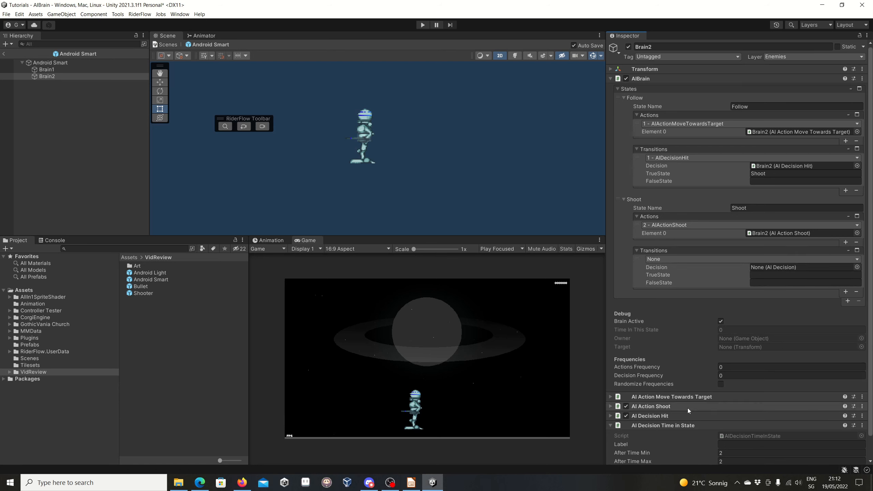
pyautogui.moveTo(658, 426); pyautogui.dragTo(769, 269)
pyautogui.scroll(-2, 740, 327)
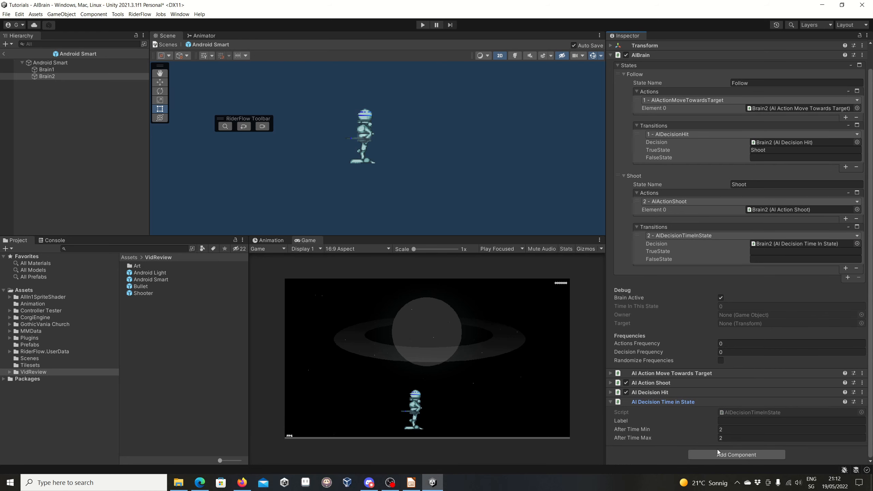
# Step: Set the Time in State decision's After Time Min to 2.5 and Max to 3.5, and the Shoot transition's TrueState to Follow
pyautogui.click(731, 430)
pyautogui.click(736, 437)
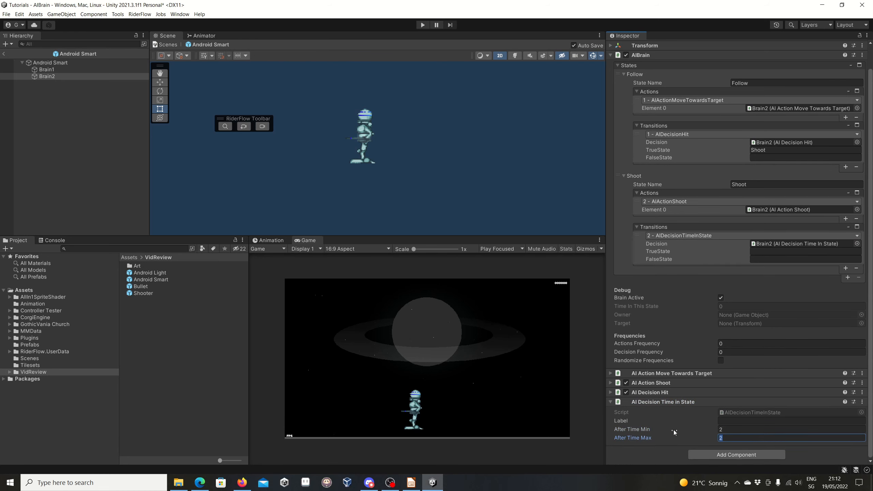
pyautogui.write('4')
pyautogui.click(711, 429)
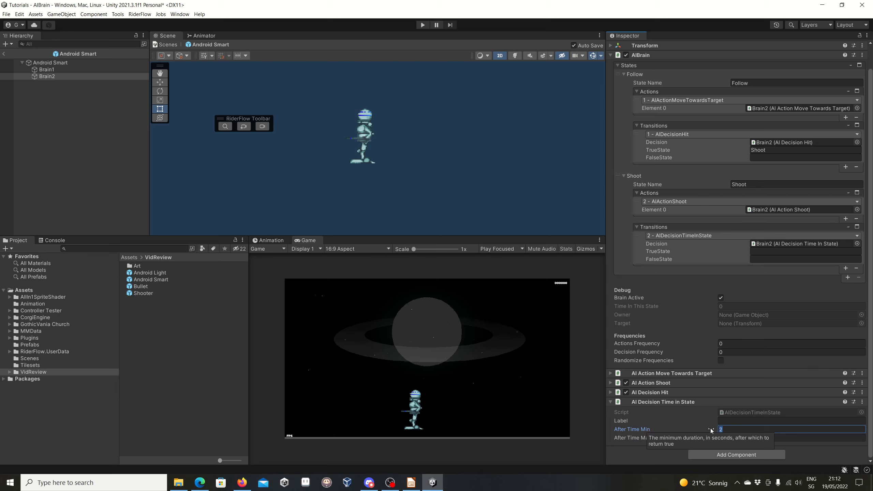
pyautogui.write('2.5')
pyautogui.click(713, 438)
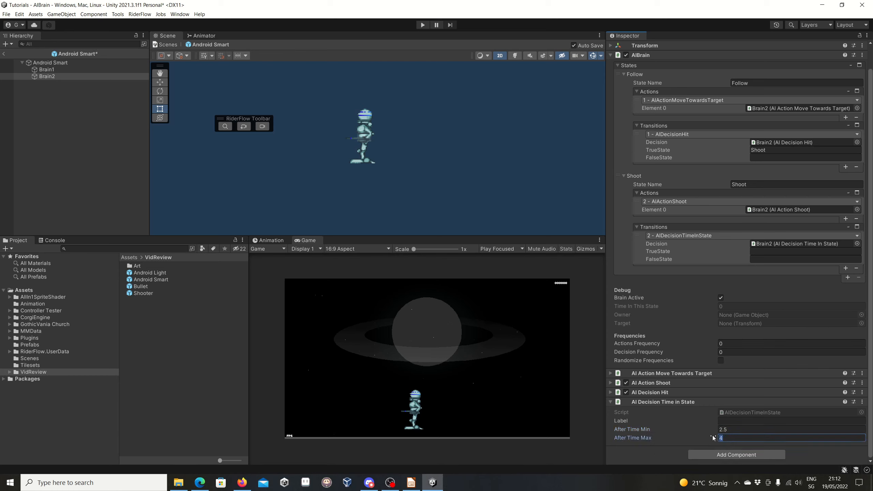
pyautogui.write('3')
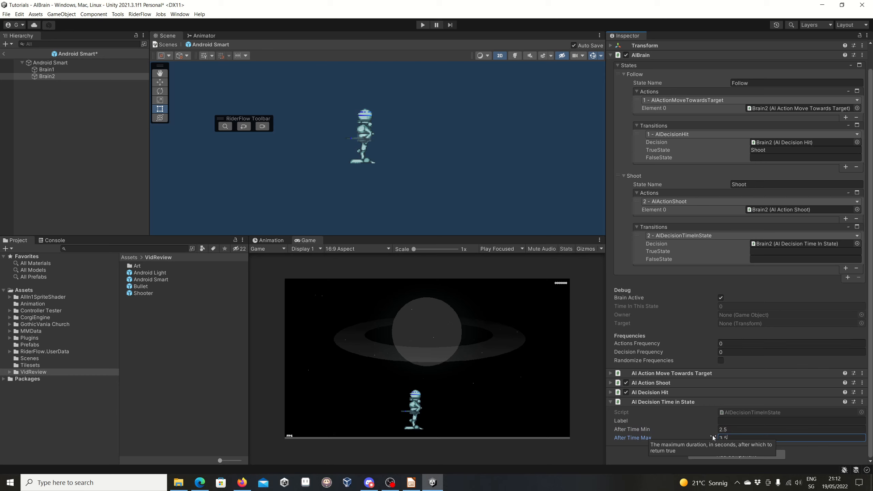
pyautogui.write('.5')
pyautogui.hotkey('ctrl', 's')
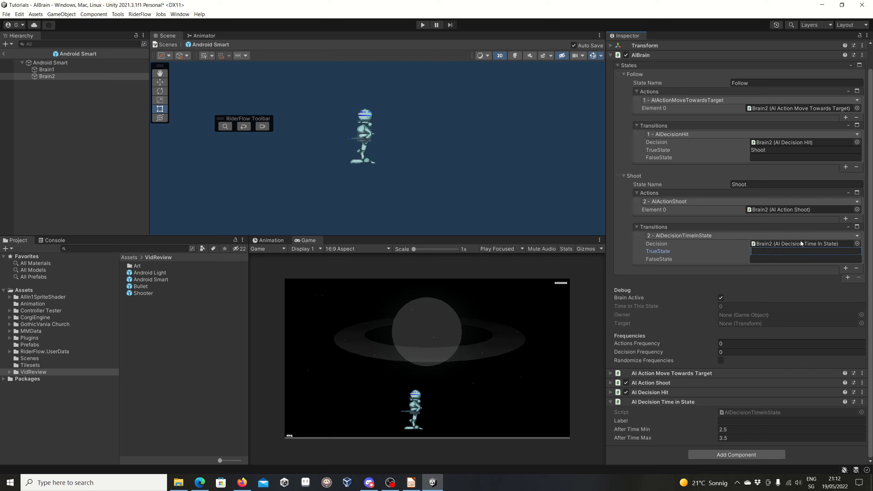
pyautogui.write('ollow')
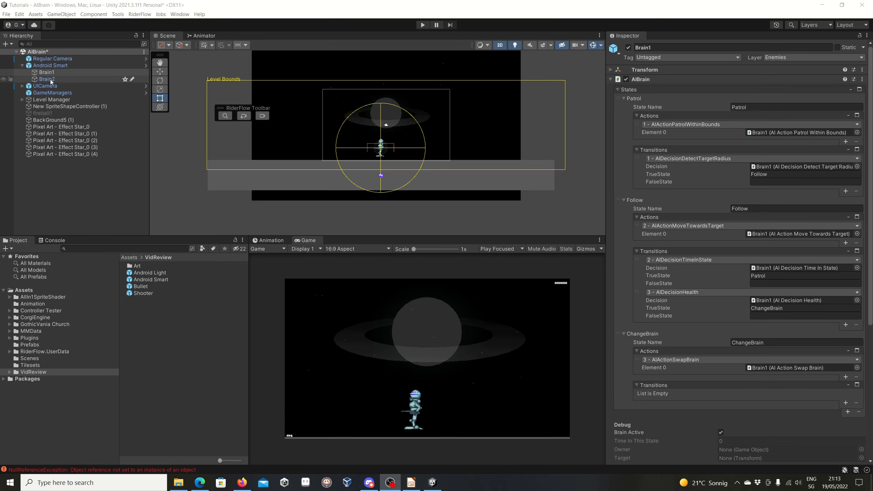
# Step: In the Android Smart prefab, assign Brain2 as the New AI Brain of Brain1's AI Action Swap Brain
pyautogui.doubleClick(141, 280)
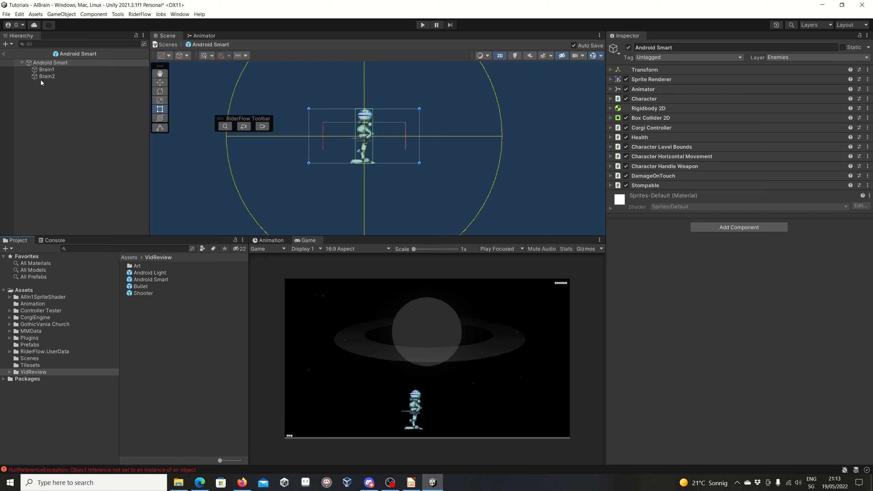
pyautogui.click(45, 69)
pyautogui.scroll(-10, 670, 327)
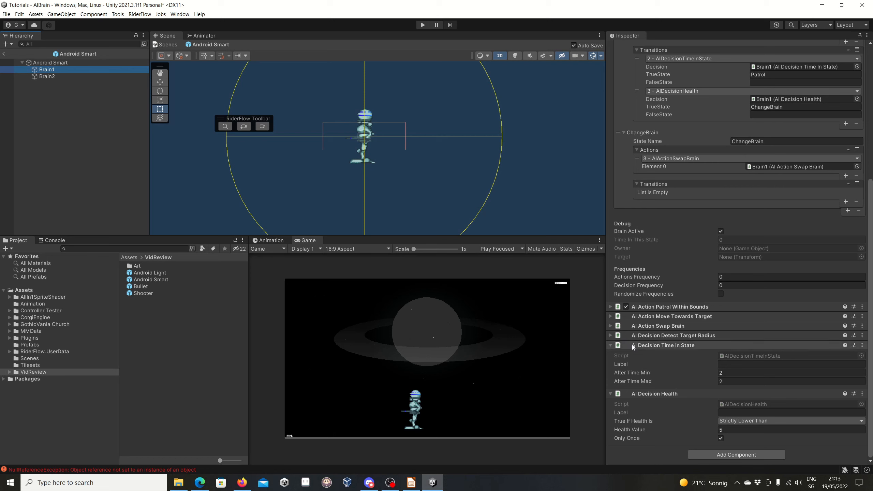
pyautogui.click(610, 326)
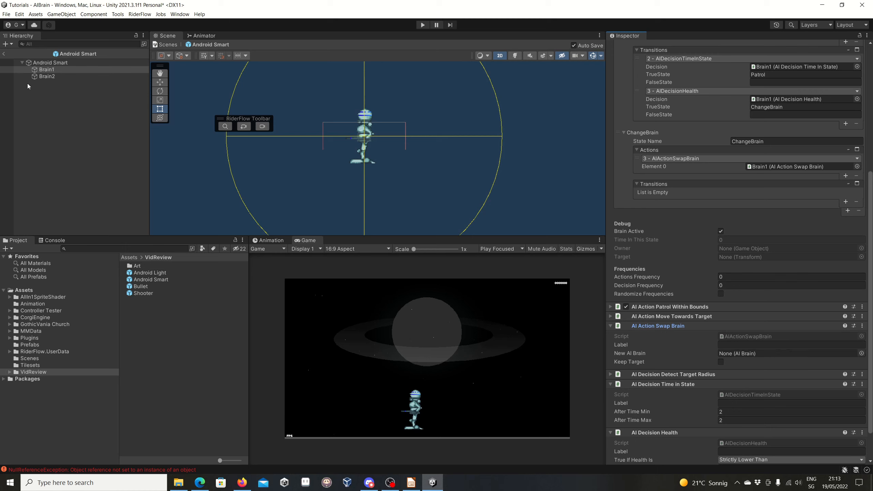
pyautogui.moveTo(48, 76); pyautogui.dragTo(732, 355)
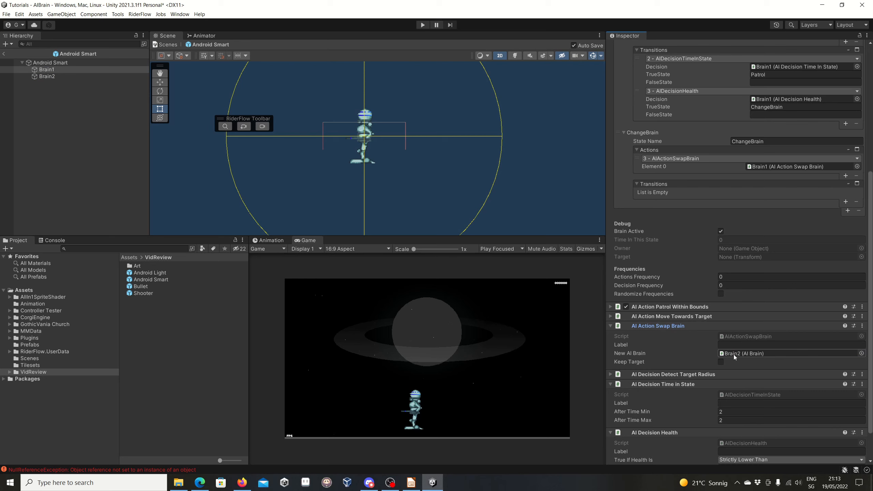
pyautogui.click(45, 189)
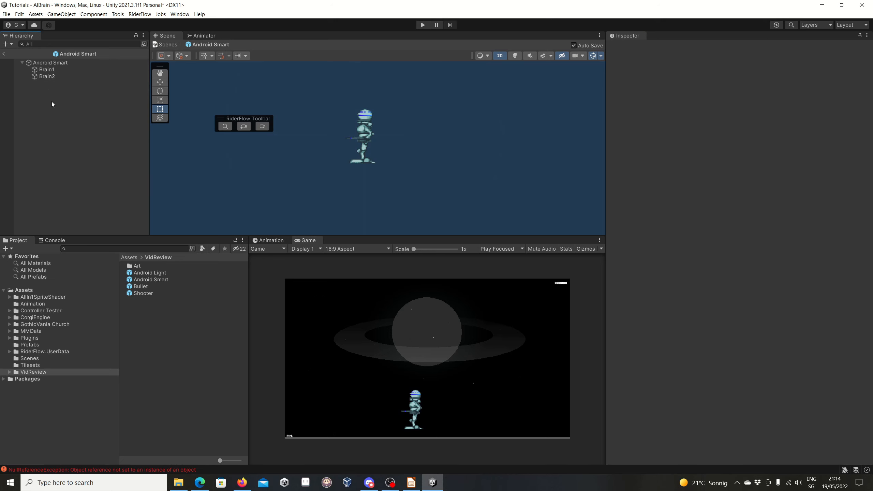
# Step: Start play mode and inspect Brain1 under Android Smart, bringing its Current State read-out into view
pyautogui.click(423, 25)
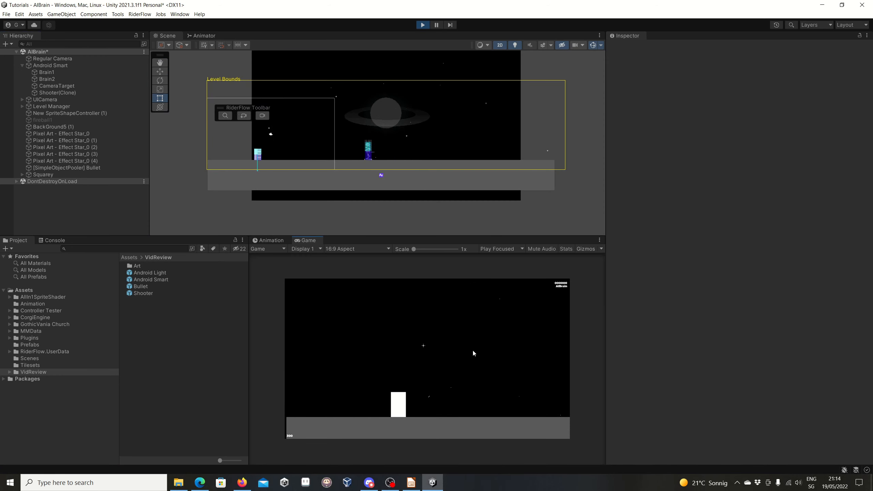
pyautogui.click(46, 74)
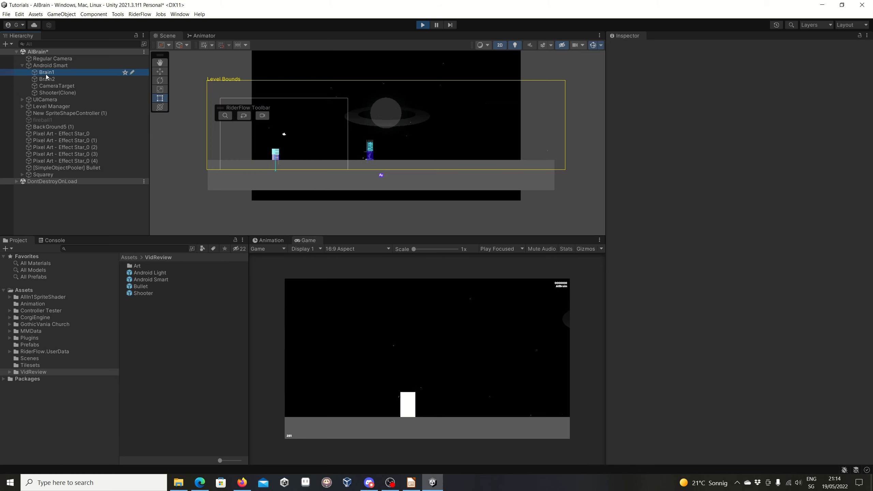
pyautogui.scroll(-15, 687, 358)
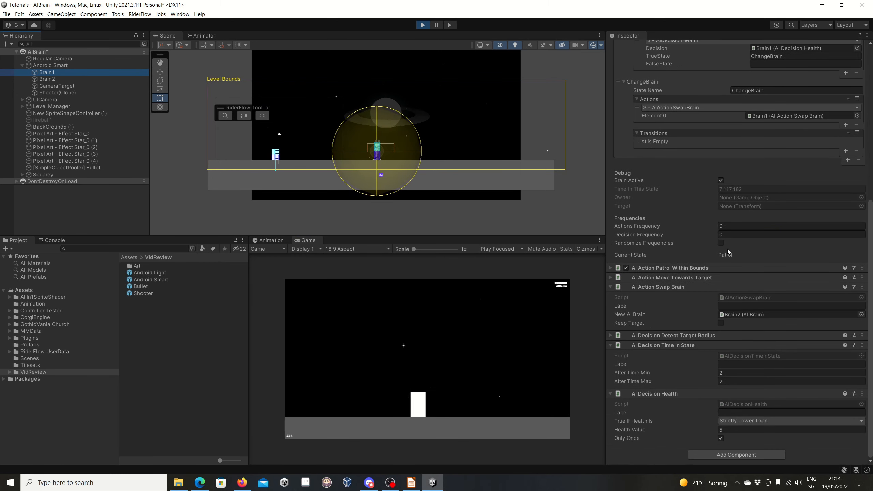
# Step: Playtest the white player against the android, moving and jumping on it repeatedly to lower its health and trigger the brain swap
pyautogui.click(467, 397)
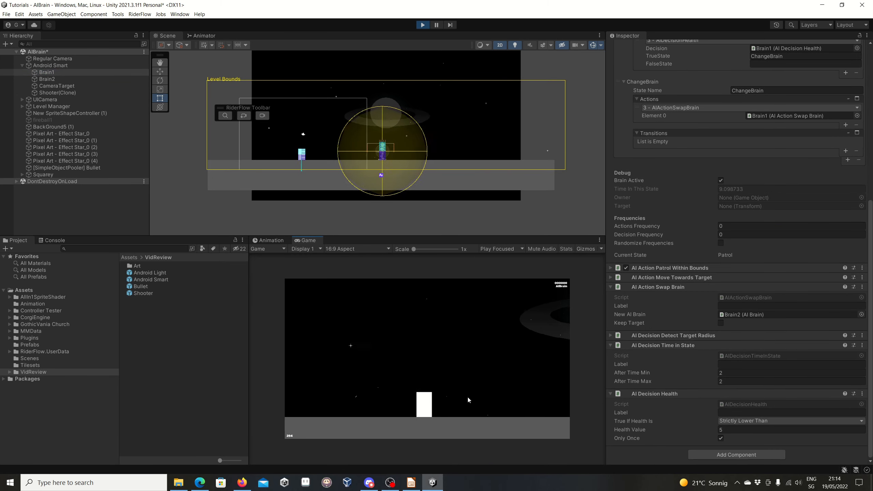
pyautogui.press('Right')
pyautogui.press('space')
pyautogui.press('Right')
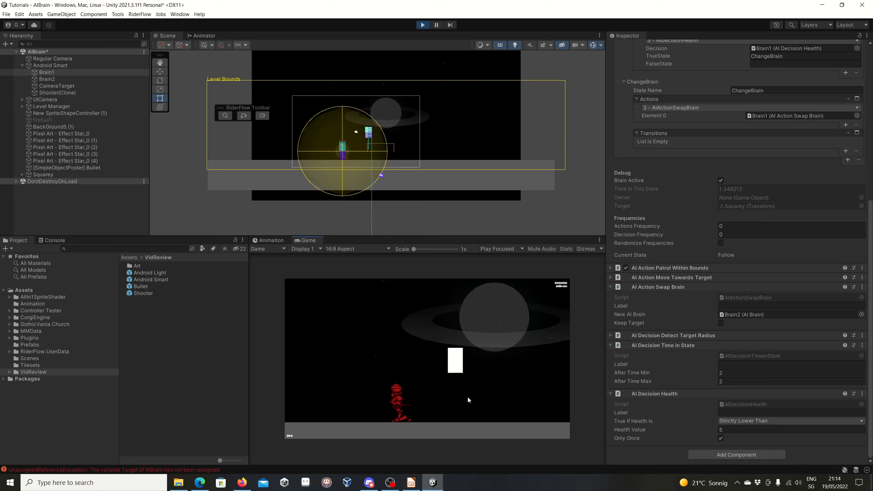
pyautogui.press('Right')
pyautogui.press('space')
pyautogui.press('space')
pyautogui.press('Right')
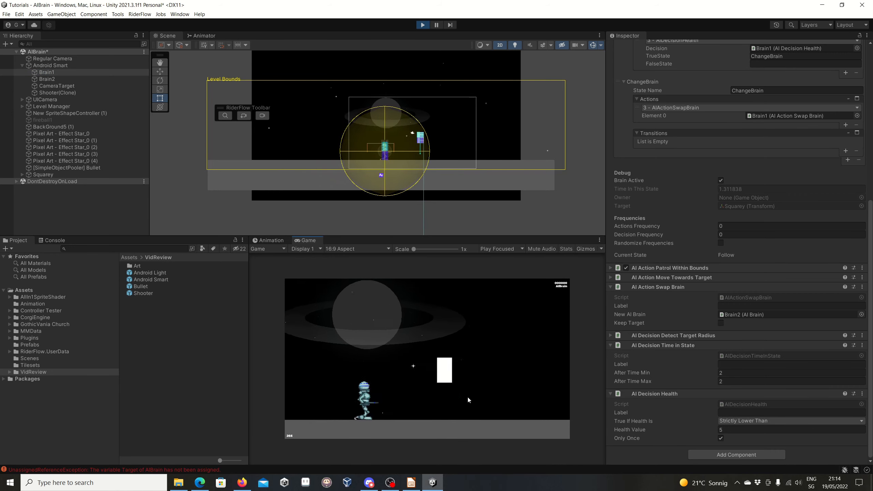
pyautogui.press('space')
pyautogui.press('Left')
pyautogui.press('Right')
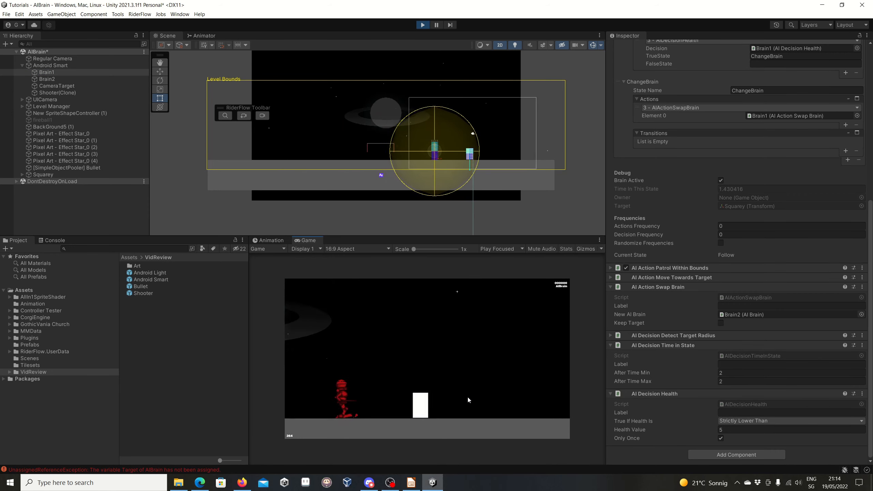
pyautogui.press('space')
pyautogui.press('Left')
pyautogui.press('Right')
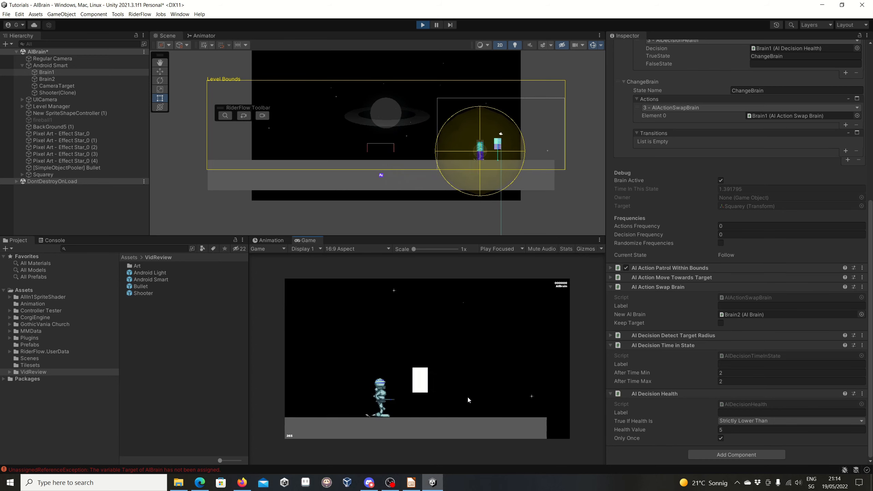
pyautogui.press('space')
pyautogui.press('Left')
pyautogui.press('Right')
pyautogui.press('space')
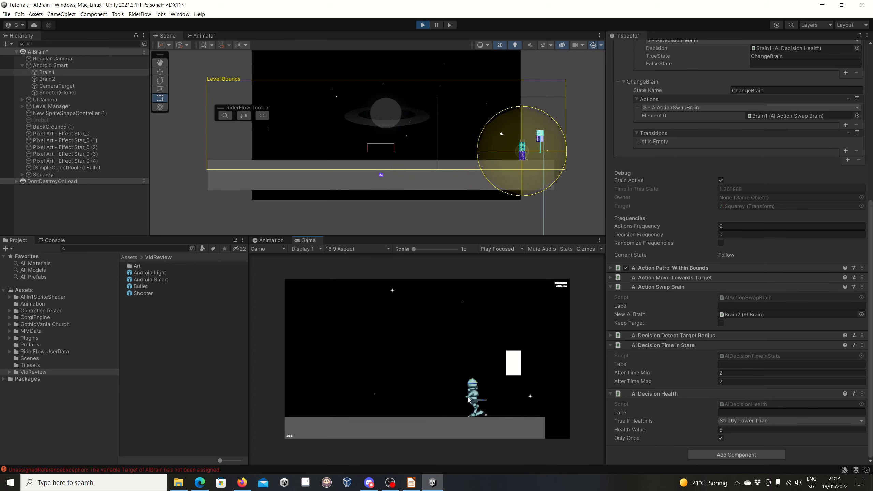
pyautogui.press('Left')
pyautogui.press('Right')
pyautogui.press('Left')
pyautogui.press('space')
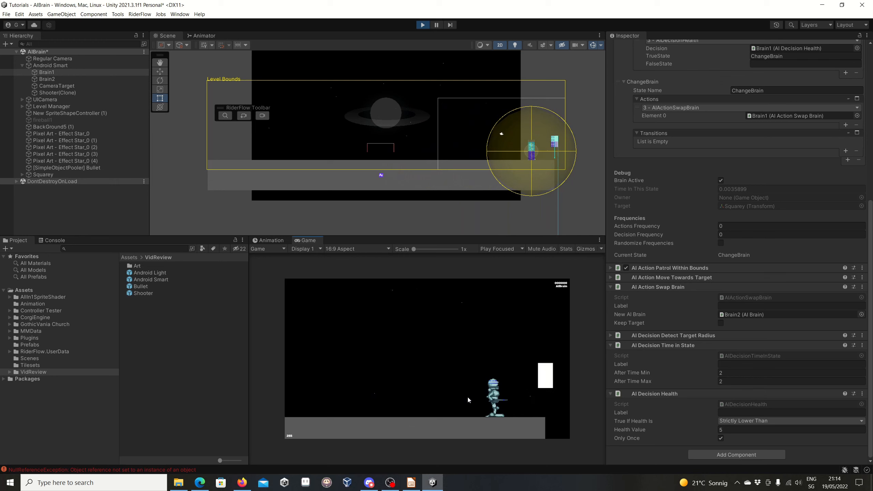
pyautogui.press('space')
pyautogui.press('Left')
pyautogui.press('Right')
pyautogui.press('Left')
pyautogui.press('Left')
pyautogui.press('space')
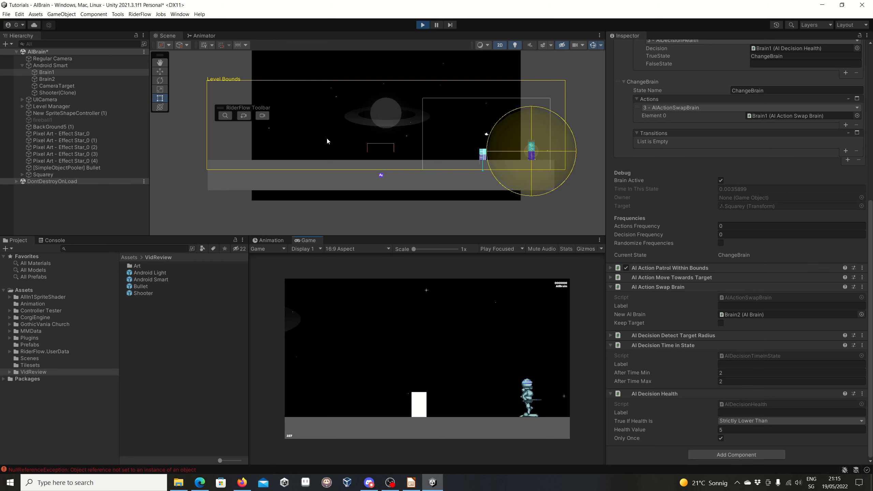
# Step: Inspect Brain2's states and debug values during play, then exit play mode
pyautogui.click(63, 80)
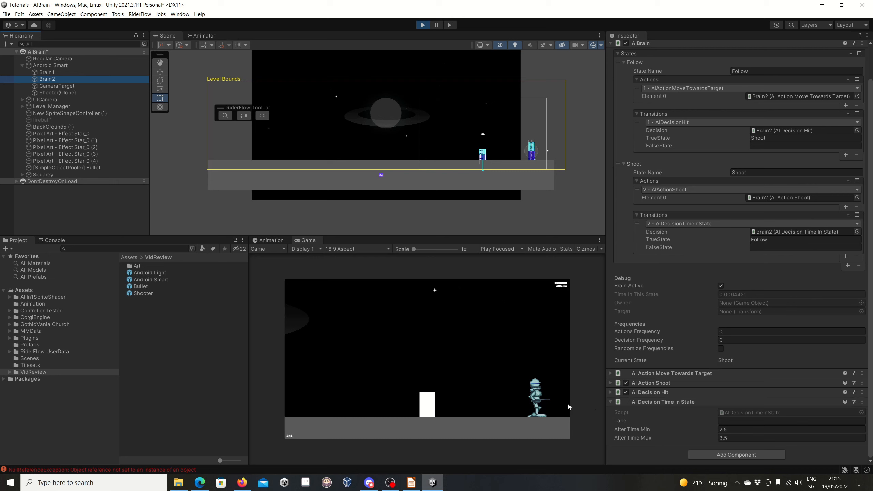
pyautogui.click(469, 384)
pyautogui.click(423, 25)
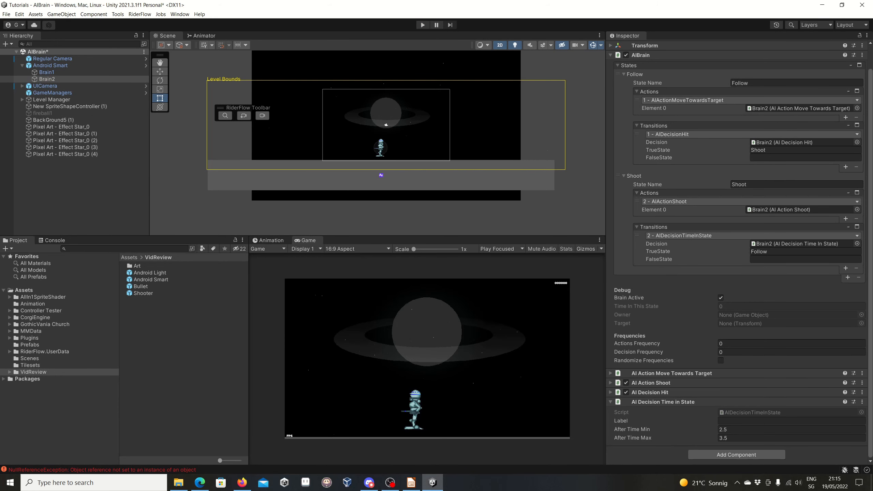
# Step: Open the Android Smart prefab for editing and clear the logged console errors
pyautogui.doubleClick(150, 280)
pyautogui.click(54, 240)
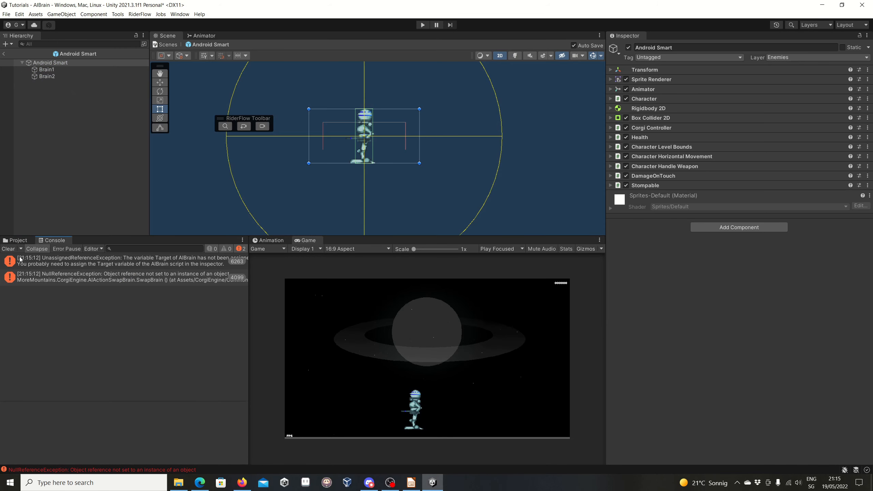
pyautogui.click(9, 249)
pyautogui.click(14, 240)
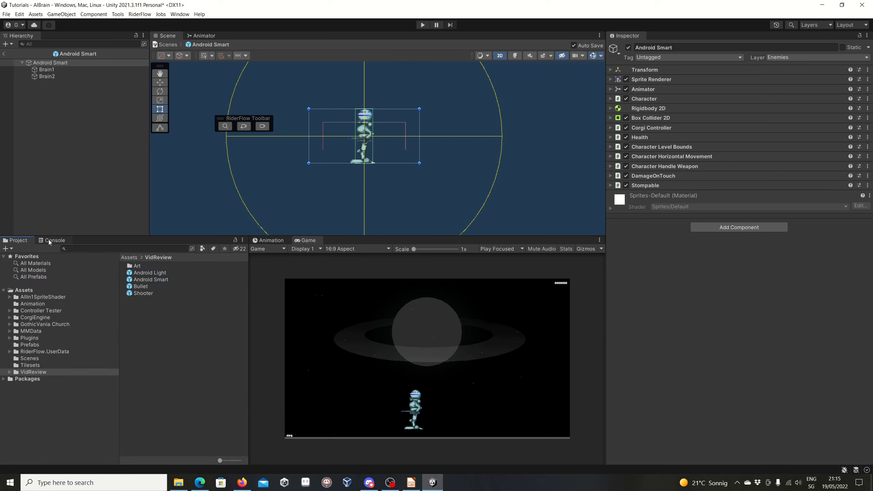
pyautogui.click(55, 241)
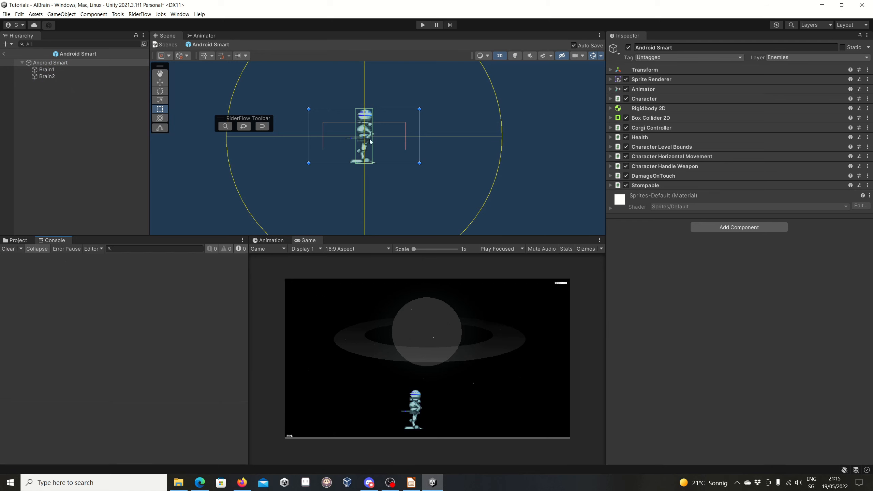
# Step: Deactivate the Brain2 object inside the Android Smart prefab
pyautogui.click(63, 64)
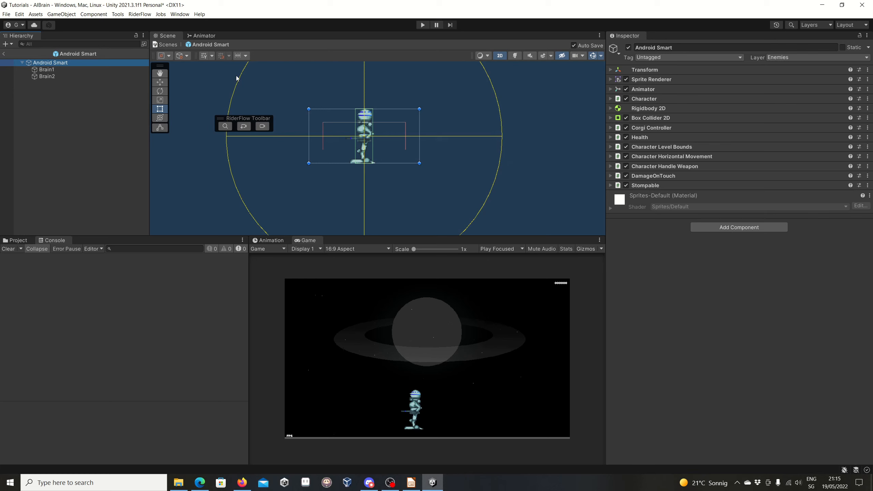
pyautogui.click(46, 70)
pyautogui.click(53, 76)
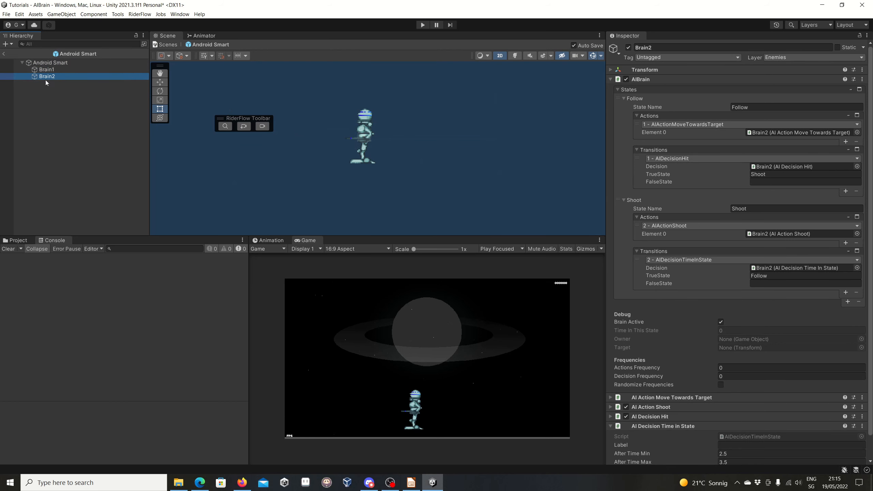
pyautogui.click(628, 50)
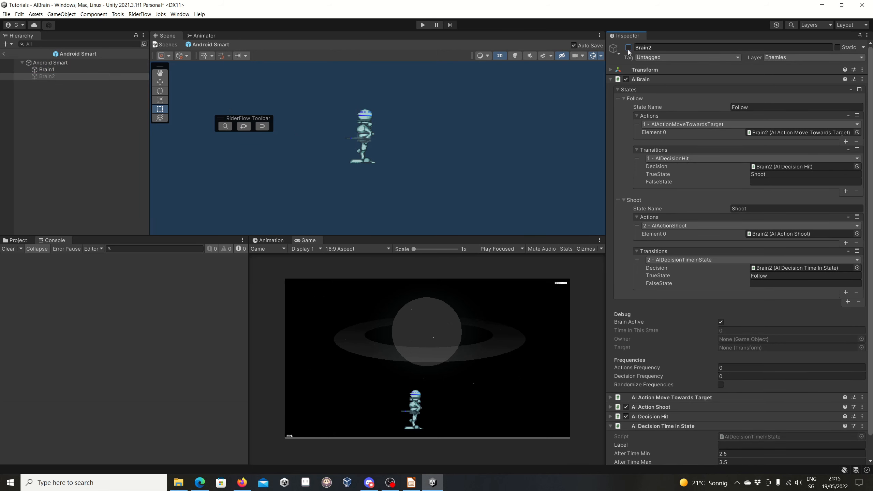
# Step: Assign Brain1 as the Character Brain in the Android Smart root object's Character component
pyautogui.click(48, 70)
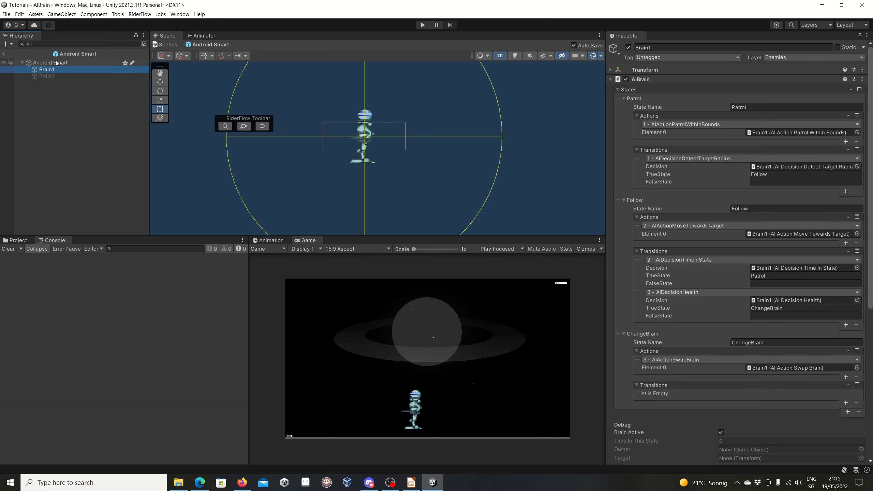
pyautogui.click(49, 63)
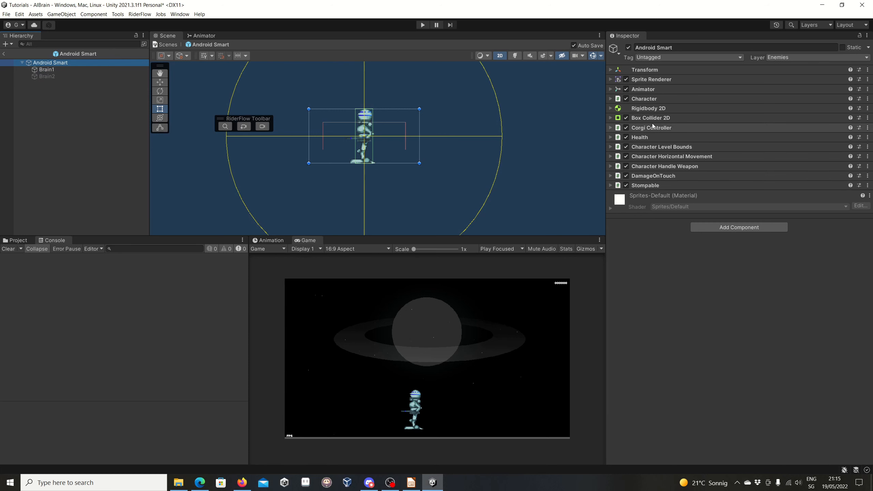
pyautogui.click(611, 99)
pyautogui.scroll(-1, 687, 229)
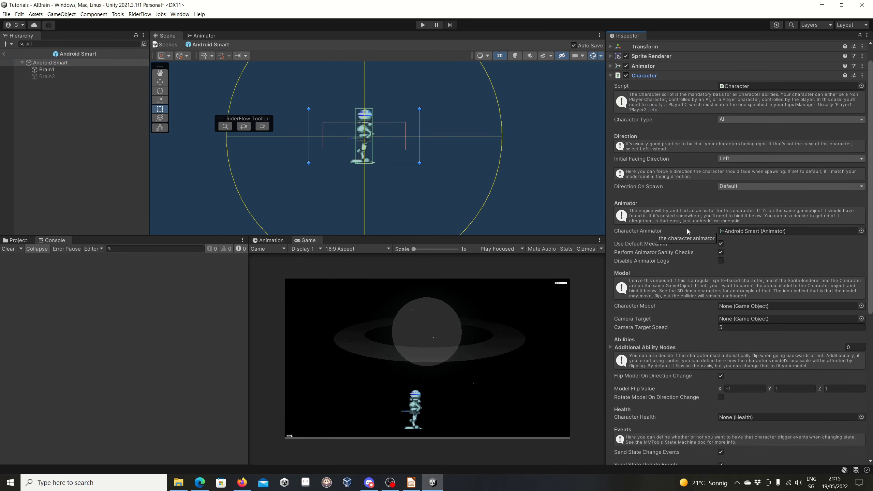
pyautogui.scroll(-2, 756, 267)
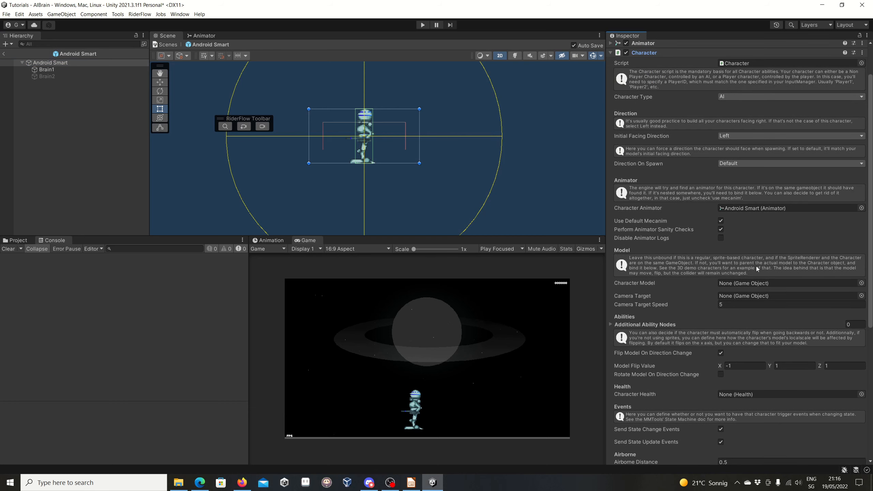
pyautogui.scroll(-5, 756, 266)
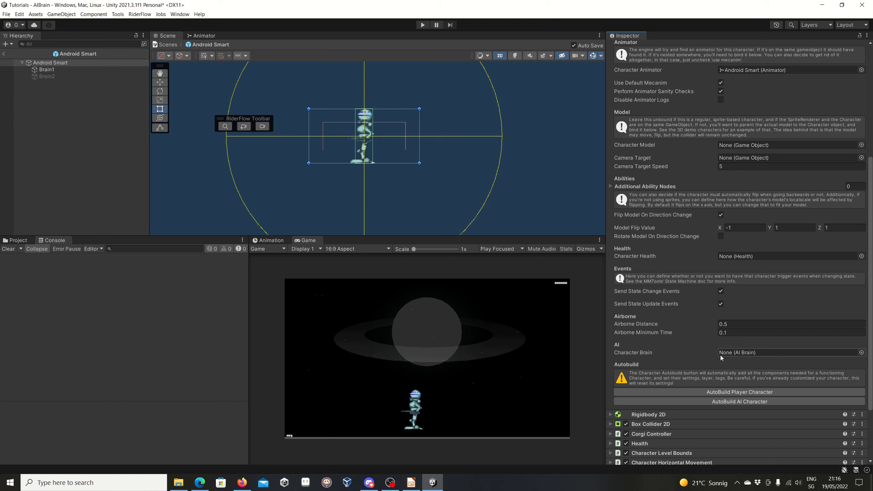
pyautogui.moveTo(48, 72); pyautogui.dragTo(735, 355)
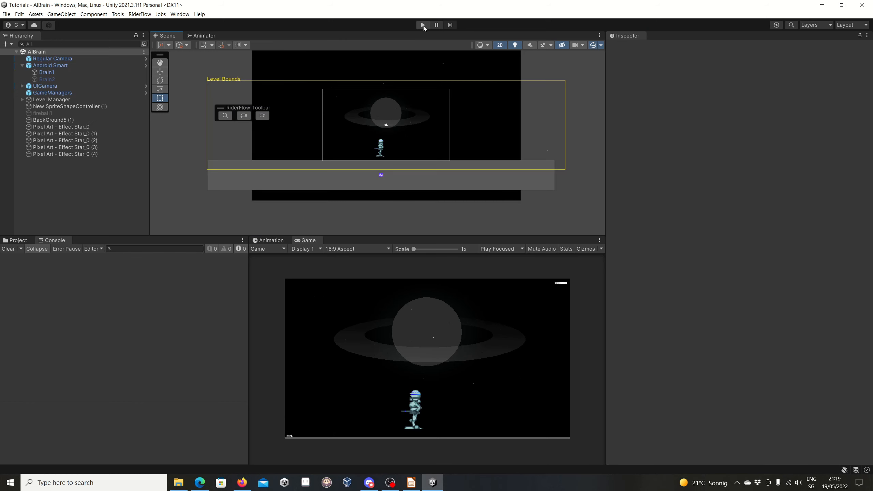
# Step: Playtest the brain swap again, inspect Brain1 and Brain2 during play, and exit play mode
pyautogui.click(423, 25)
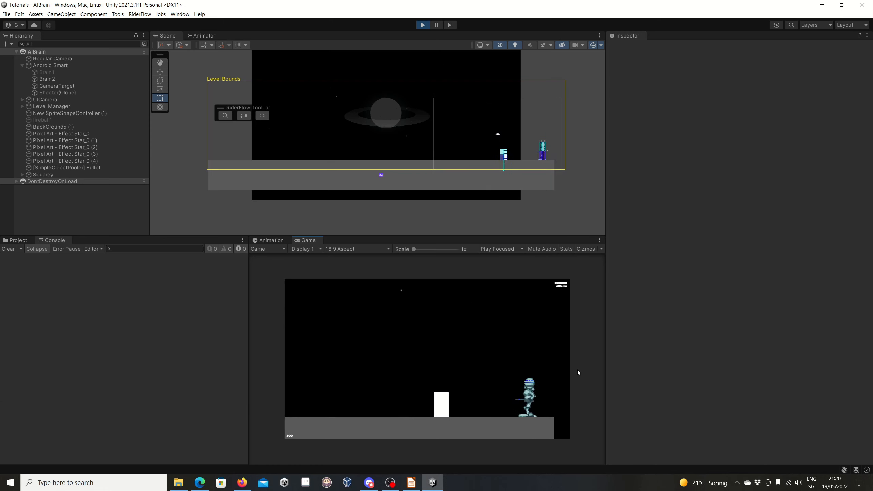
pyautogui.click(38, 73)
pyautogui.click(47, 80)
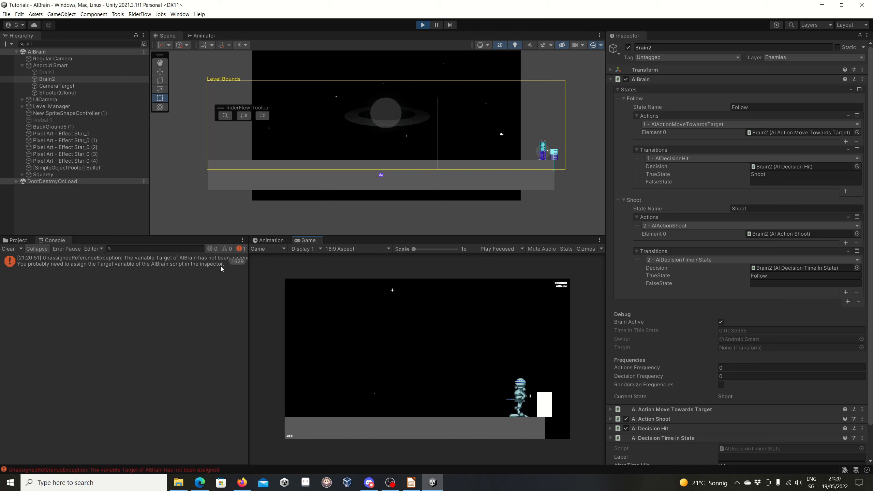
pyautogui.click(423, 26)
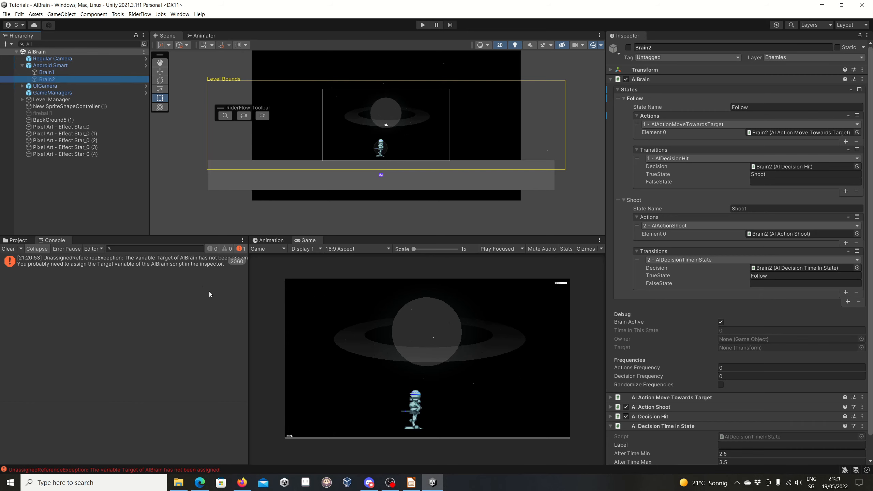
# Step: Reopen the Android Smart prefab and add an AIActionSetPlayerAsTarget component to Brain2
pyautogui.click(19, 241)
pyautogui.doubleClick(158, 281)
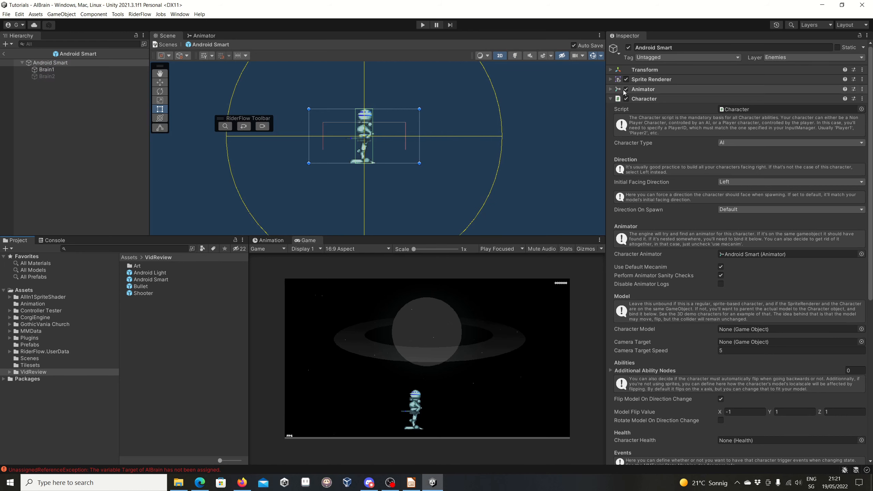
pyautogui.click(611, 99)
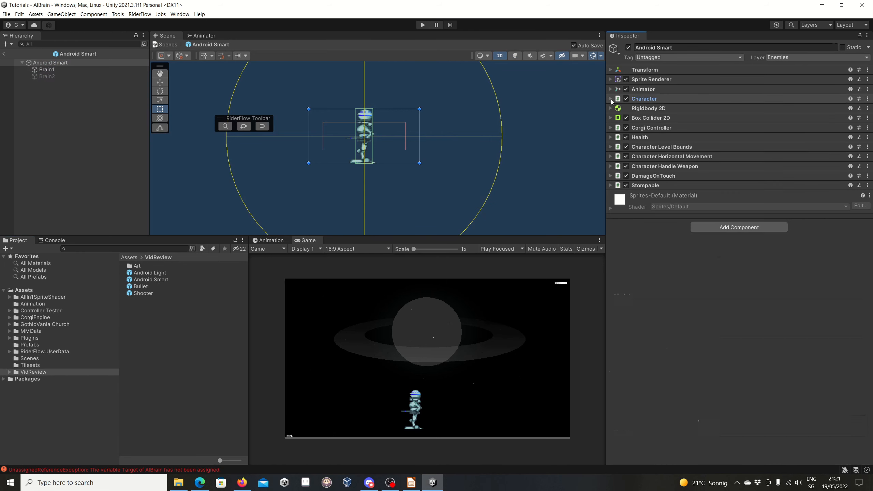
pyautogui.click(49, 77)
pyautogui.scroll(-1, 696, 257)
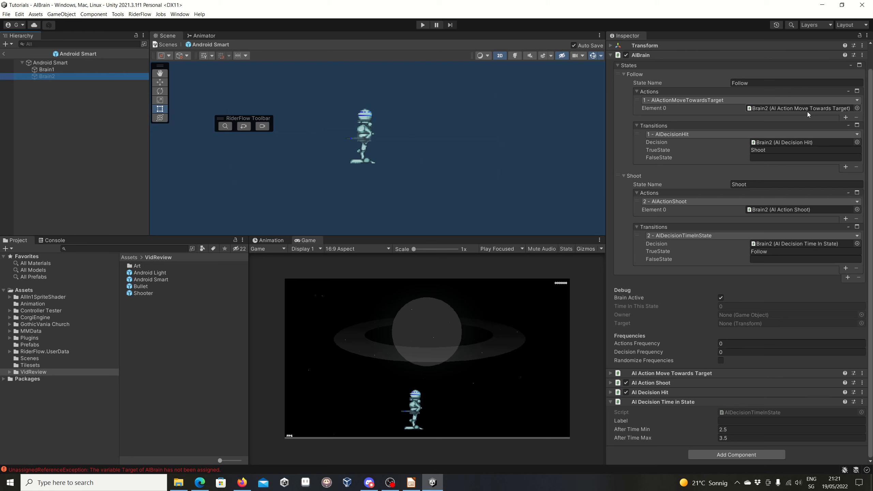
pyautogui.click(728, 456)
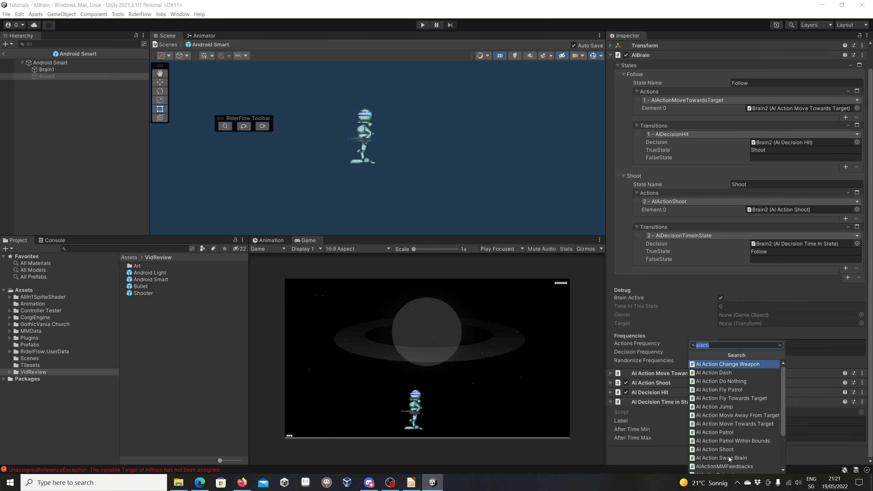
pyautogui.write('aiacti')
pyautogui.scroll(-3, 772, 418)
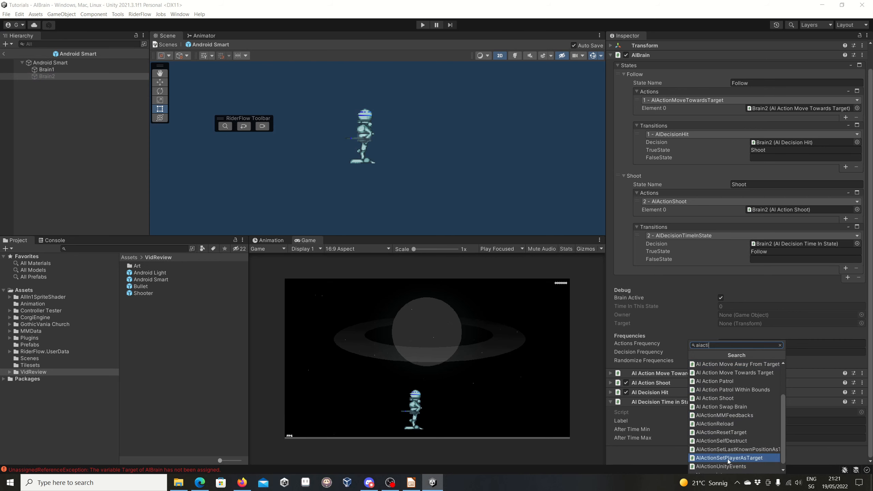
pyautogui.click(727, 459)
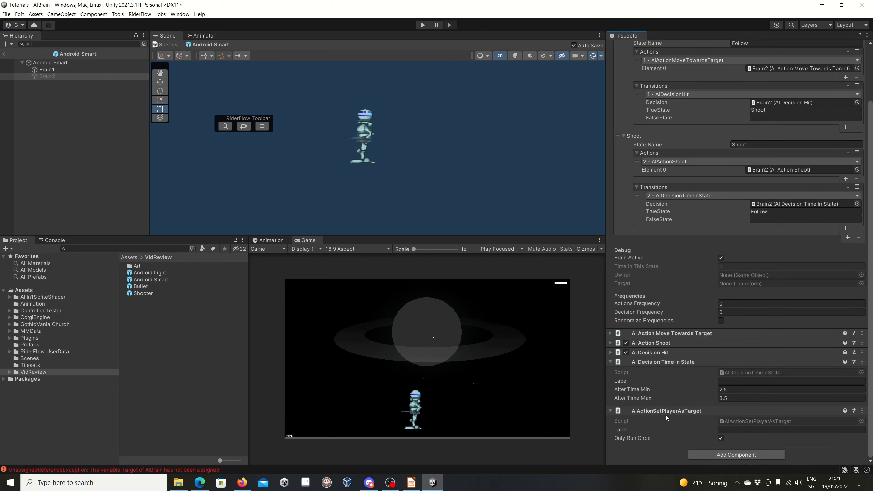
# Step: Add a second action to Brain2's Follow state and assign AIActionSetPlayerAsTarget to it
pyautogui.scroll(3, 837, 156)
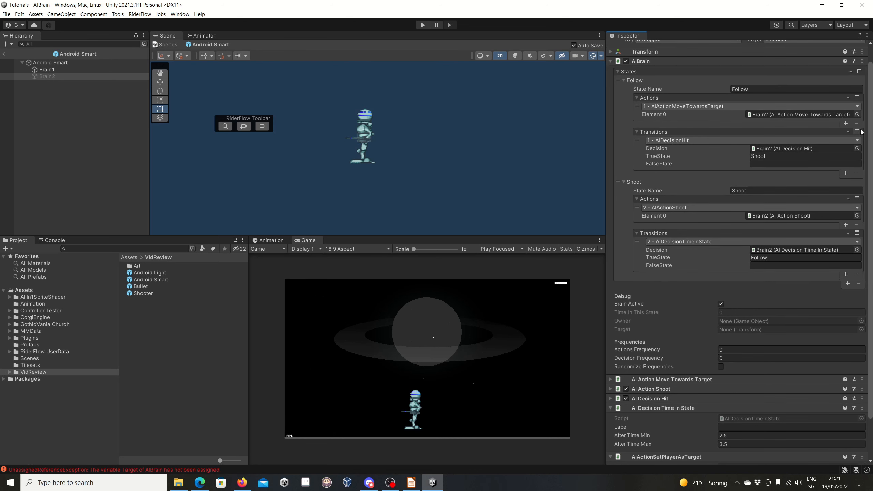
pyautogui.click(846, 124)
pyautogui.scroll(-4, 742, 283)
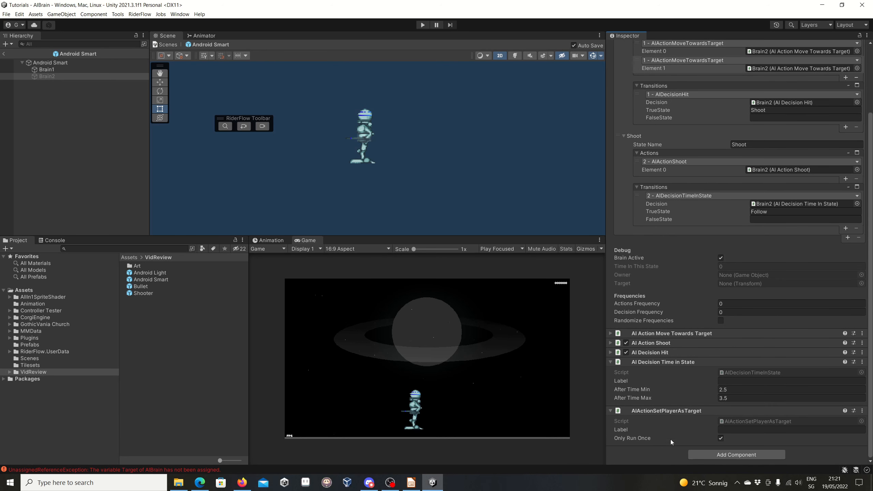
pyautogui.moveTo(685, 411); pyautogui.dragTo(778, 226)
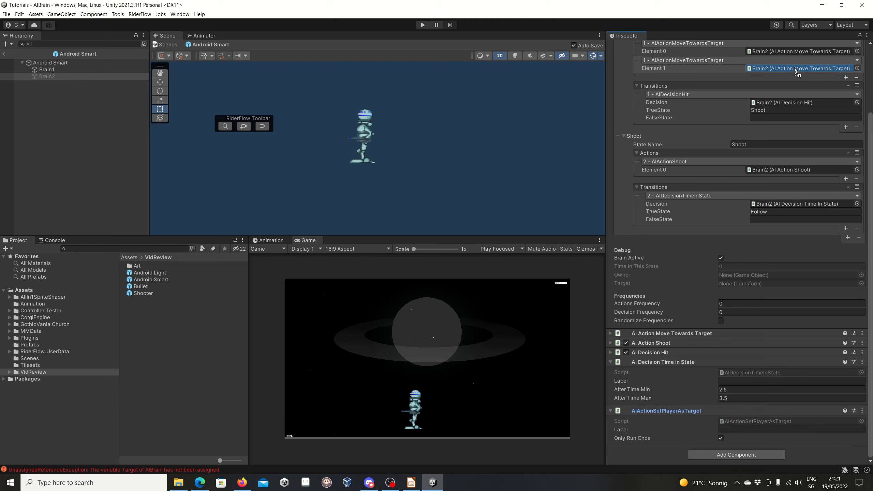